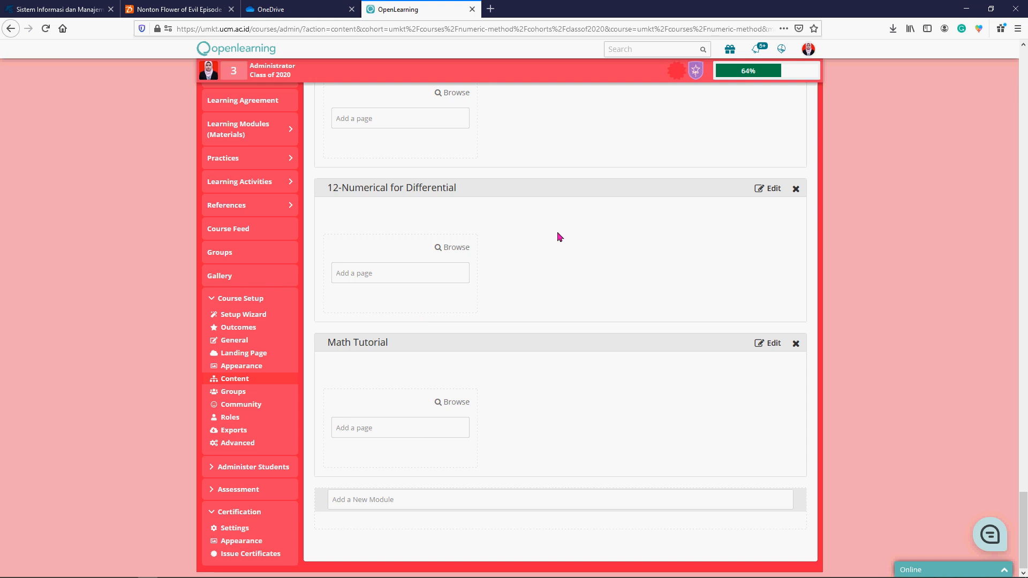
# - Rename the Math Tutorial module at the end of the learning modules to "Tutorial"
pyautogui.scroll(2, 560, 237)
pyautogui.scroll(15, 560, 237)
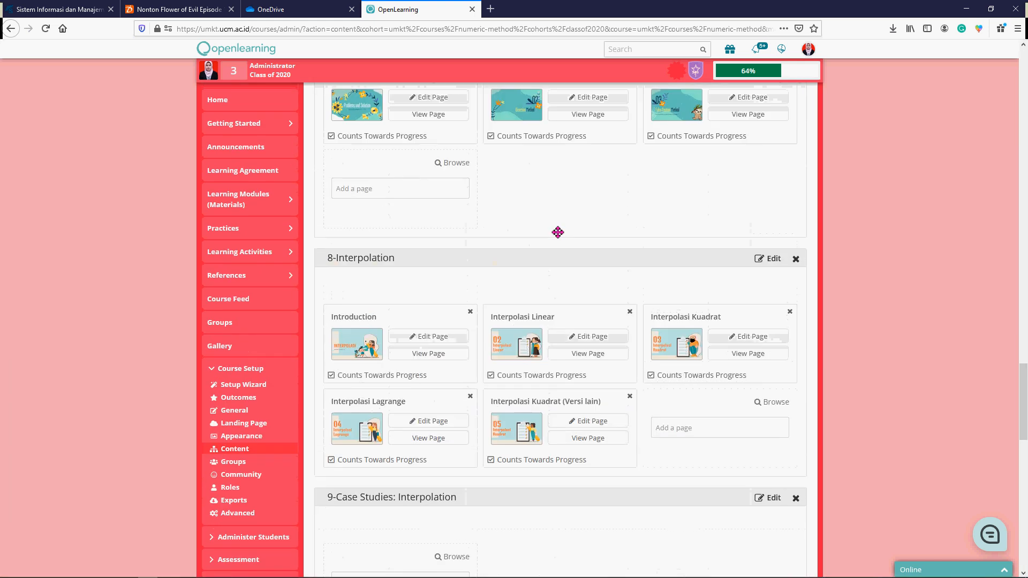
pyautogui.moveTo(1023, 392); pyautogui.dragTo(1023, 75)
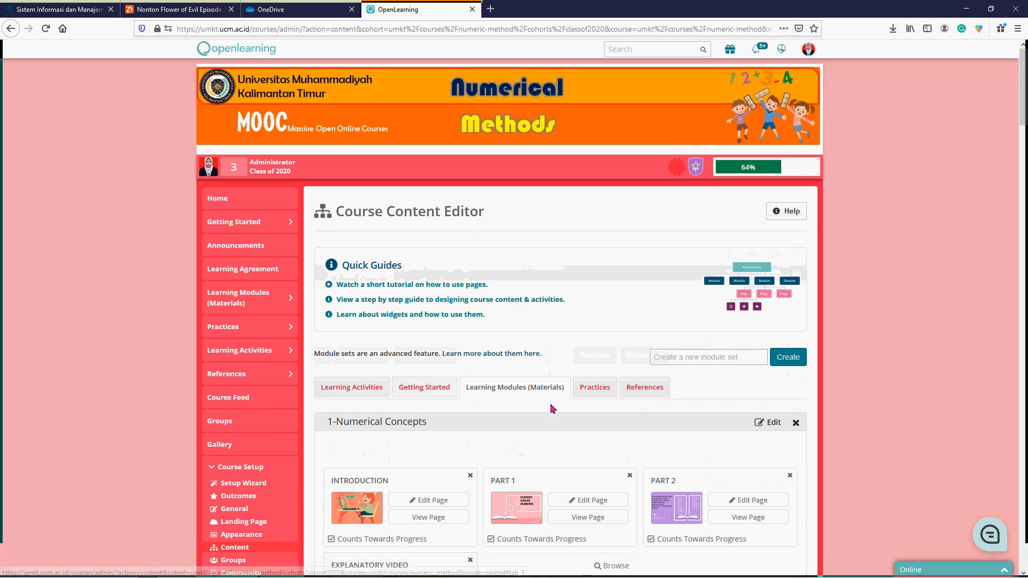
pyautogui.moveTo(1023, 102); pyautogui.dragTo(1023, 535)
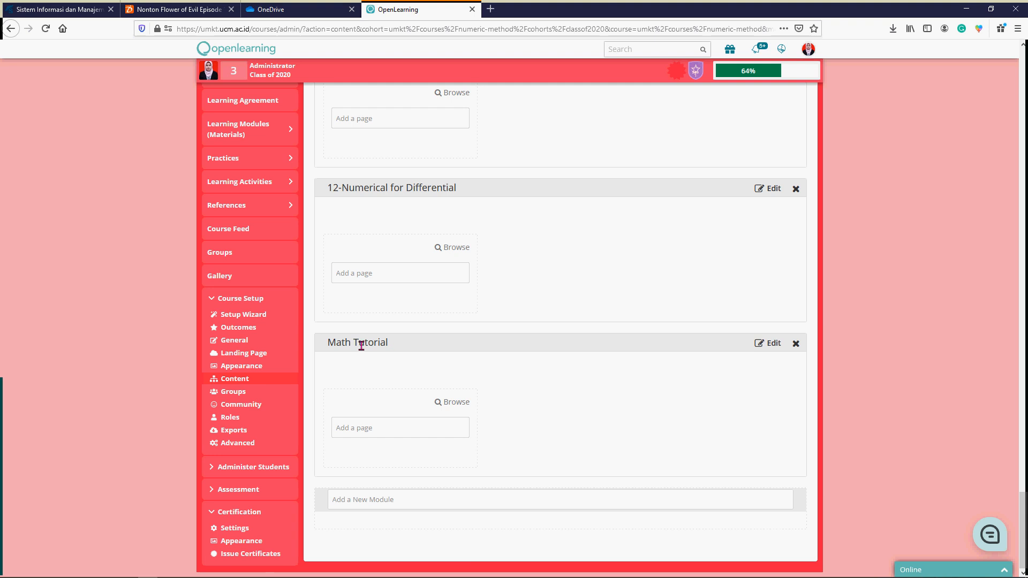
pyautogui.click(769, 344)
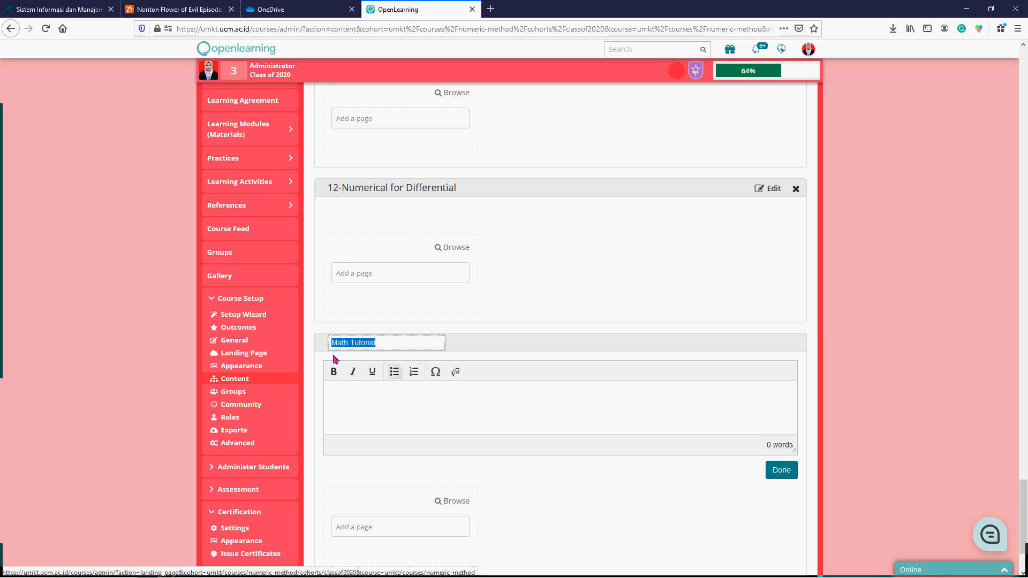
pyautogui.write('Tutorial')
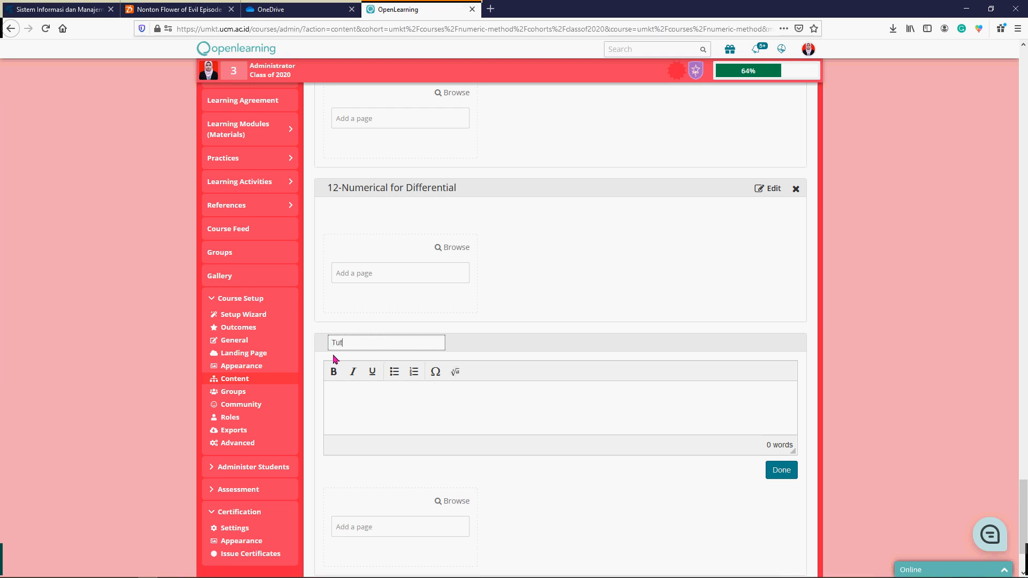
pyautogui.click(785, 473)
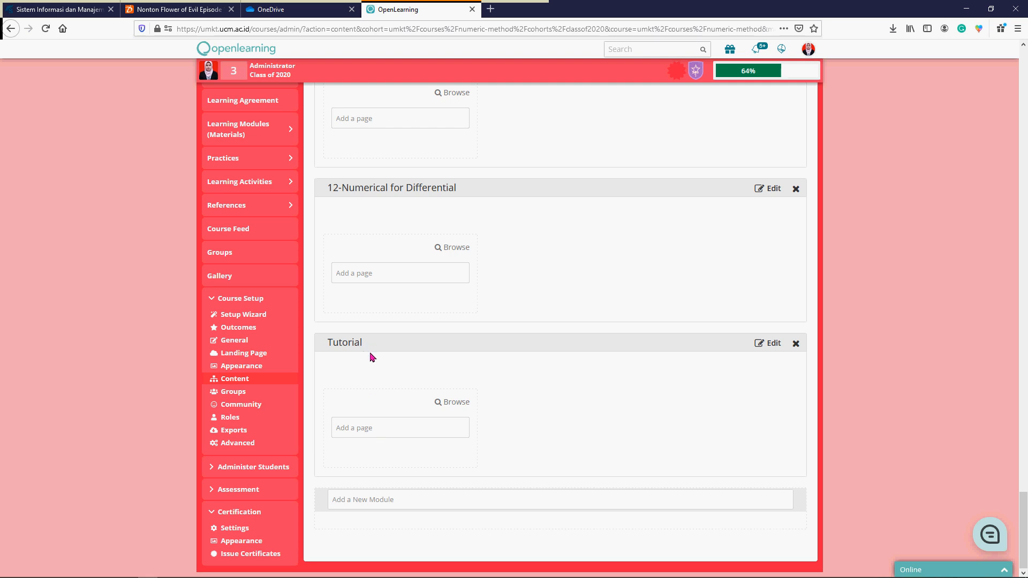
# - Create a new page named "Pendahuluan" in the Tutorial module
pyautogui.click(380, 434)
pyautogui.write('Penda')
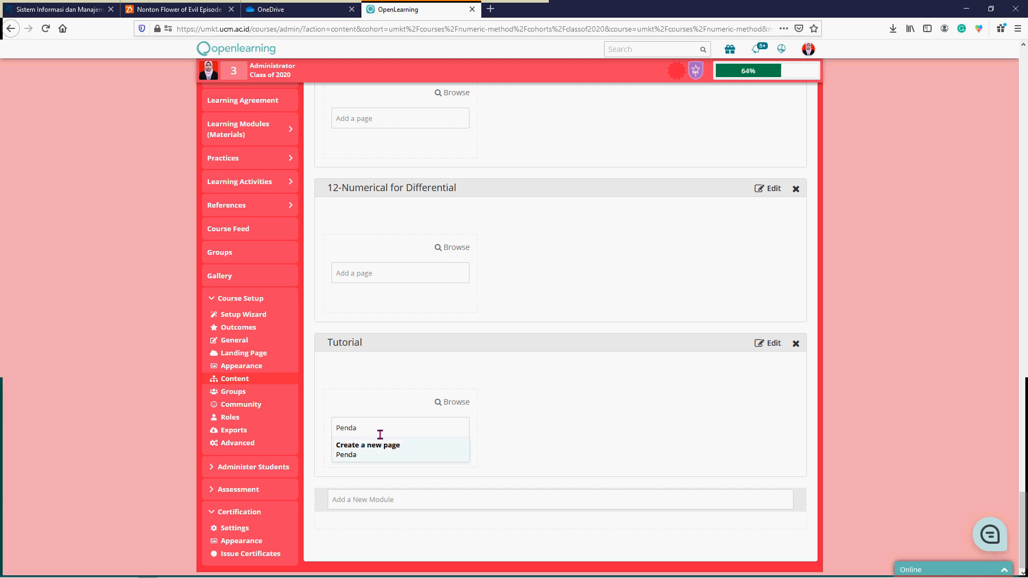
pyautogui.write('huluan')
pyautogui.press('Return')
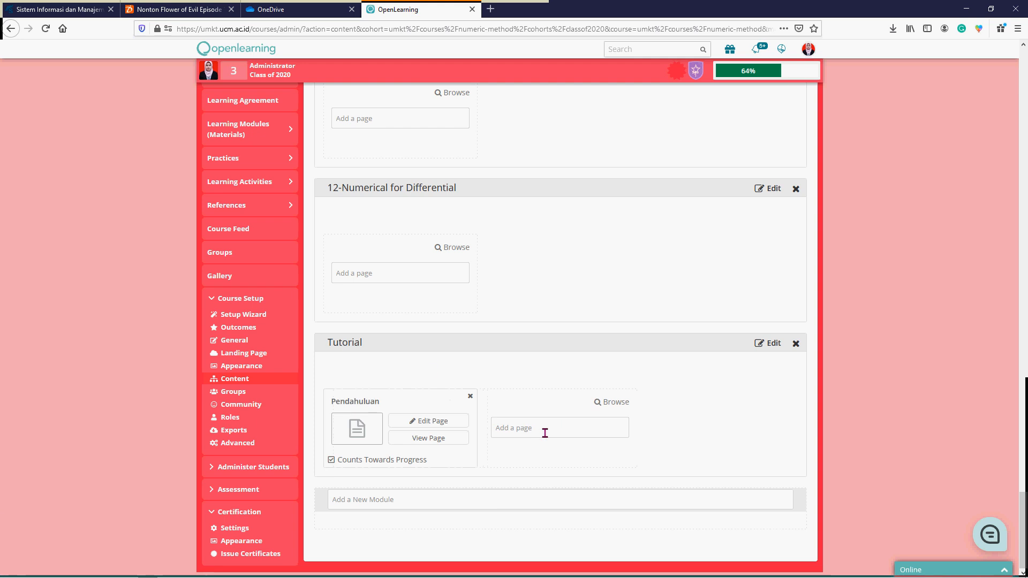
# - Create a second page named "Persamaan Matematika" in the Tutorial module
pyautogui.click(545, 433)
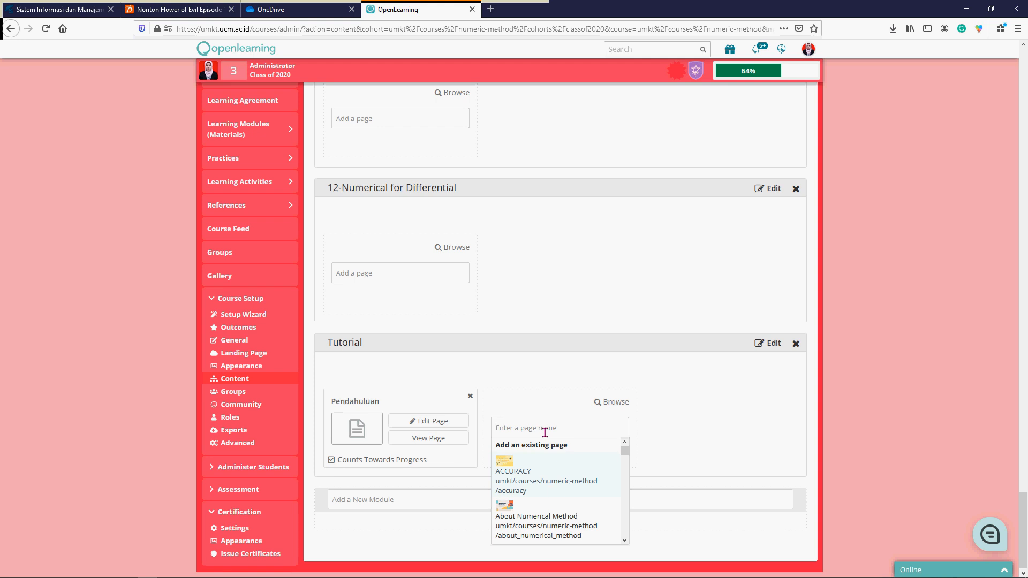
pyautogui.write('persa')
pyautogui.press('BackSpace')
pyautogui.press('BackSpace')
pyautogui.press('BackSpace')
pyautogui.press('BackSpace')
pyautogui.press('BackSpace')
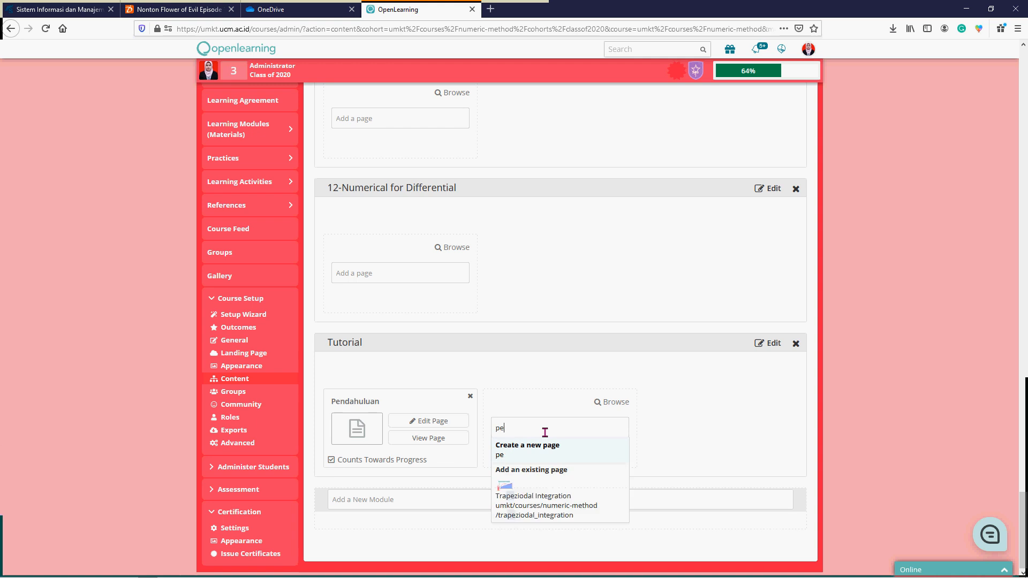
pyautogui.write('Persamaan ')
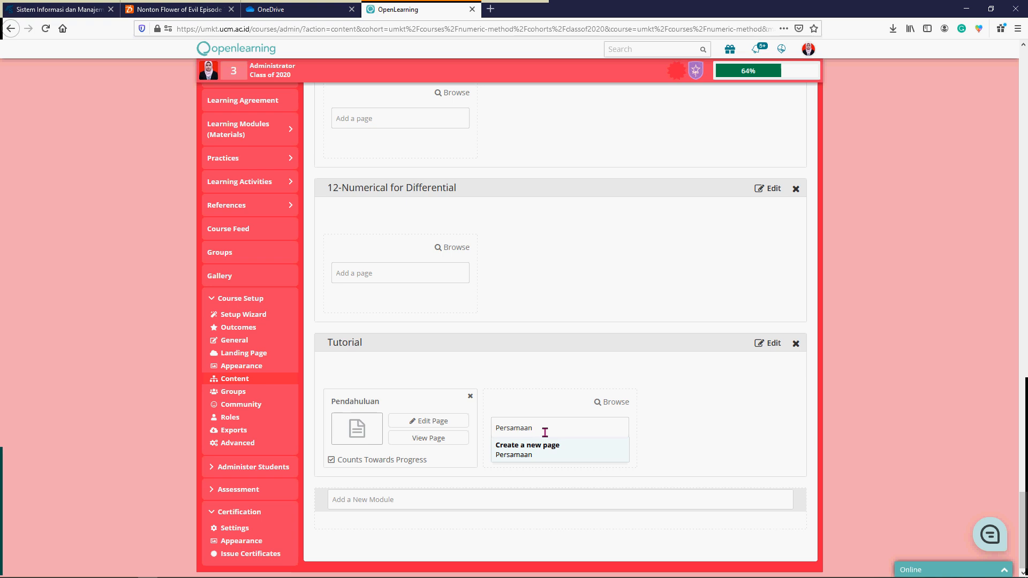
pyautogui.write('Mate')
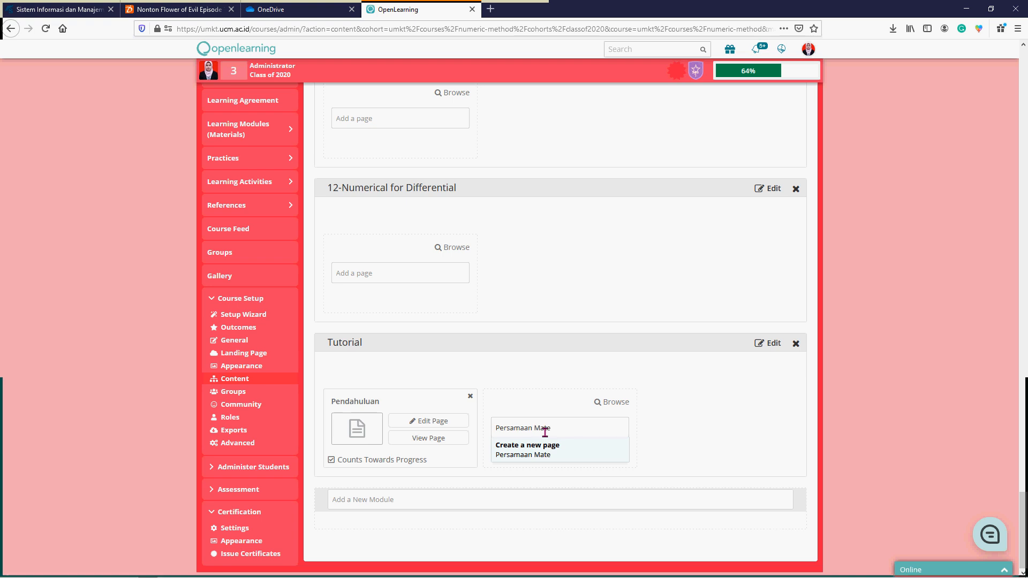
pyautogui.write('matika')
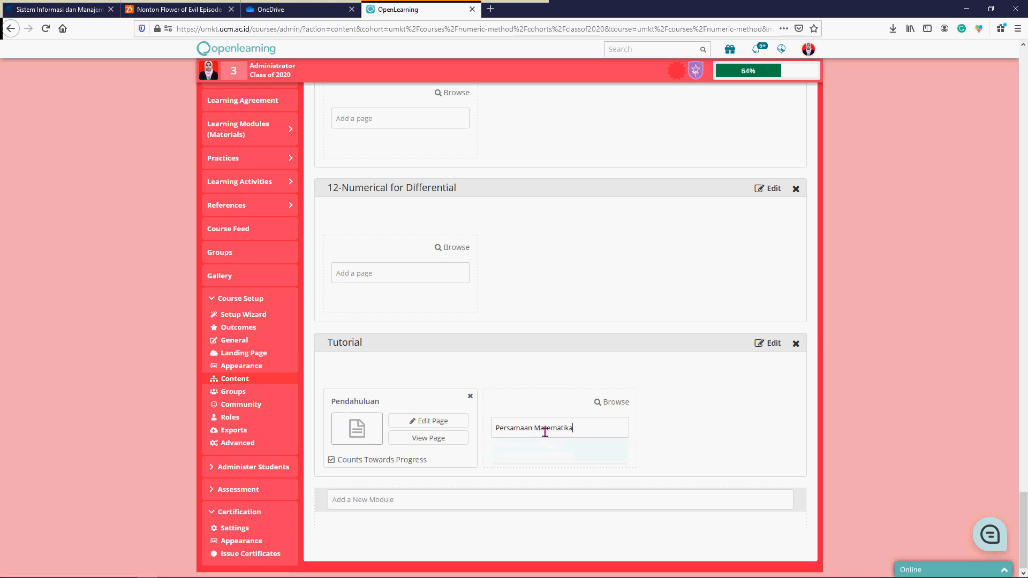
pyautogui.press('Return')
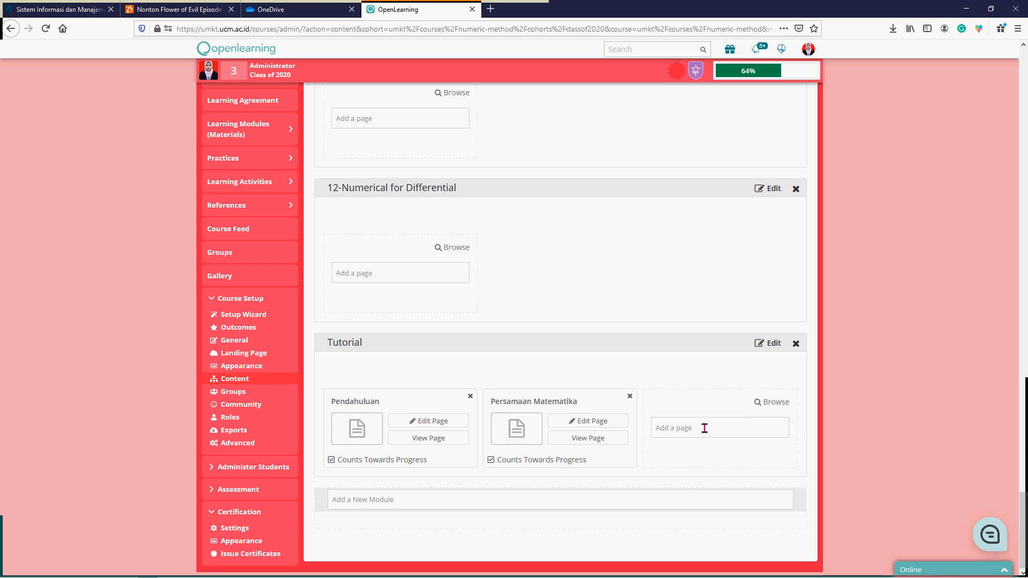
# - Create a third page named "Video Penjelasan" in the Tutorial module
pyautogui.click(704, 428)
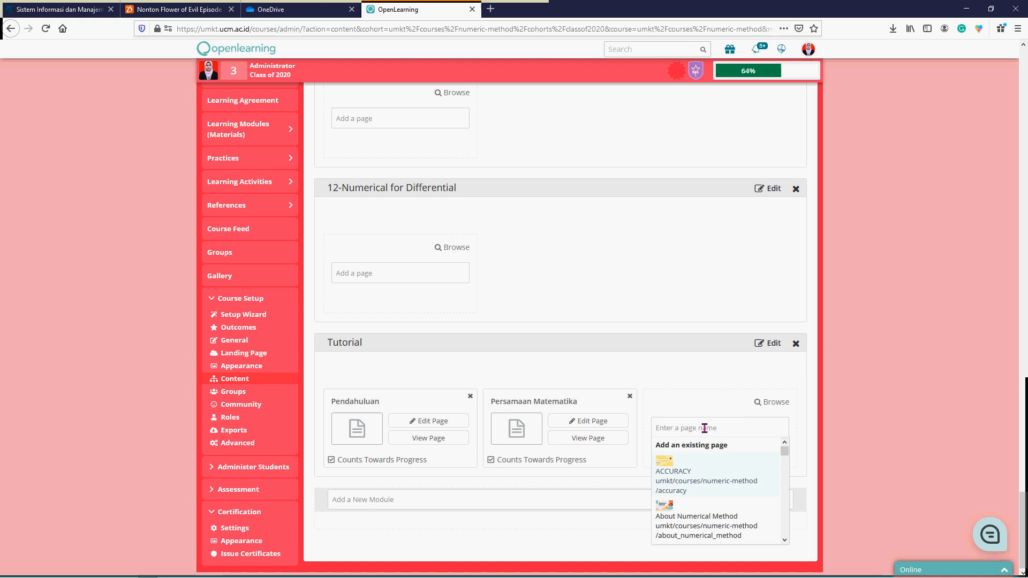
pyautogui.write('Vi')
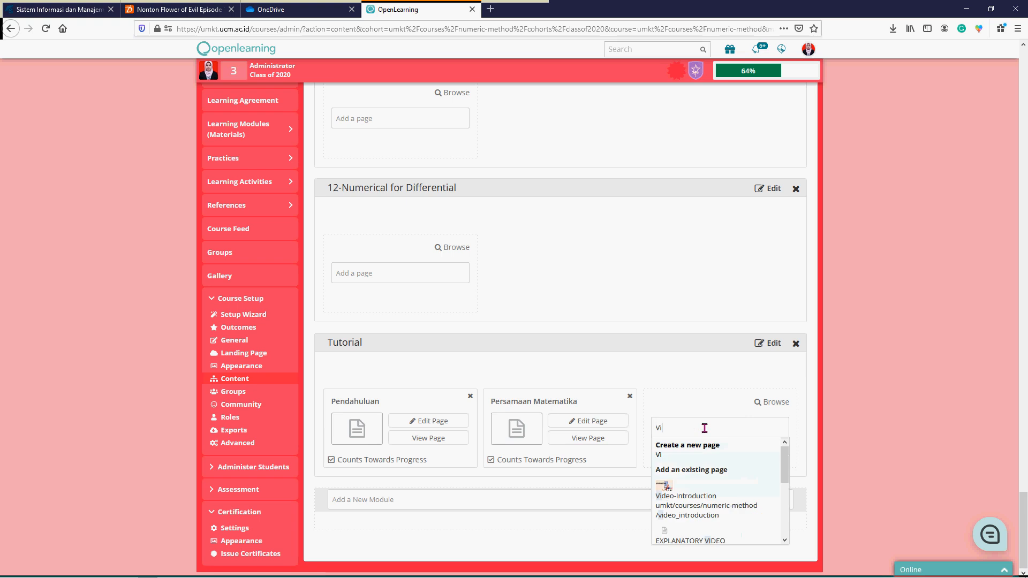
pyautogui.write('deo P')
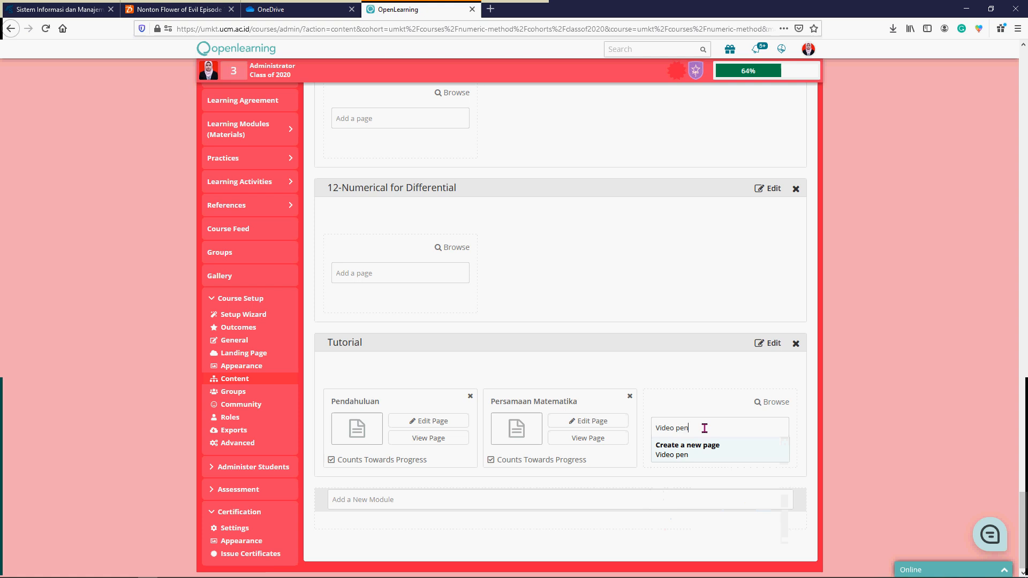
pyautogui.write('enjelasan')
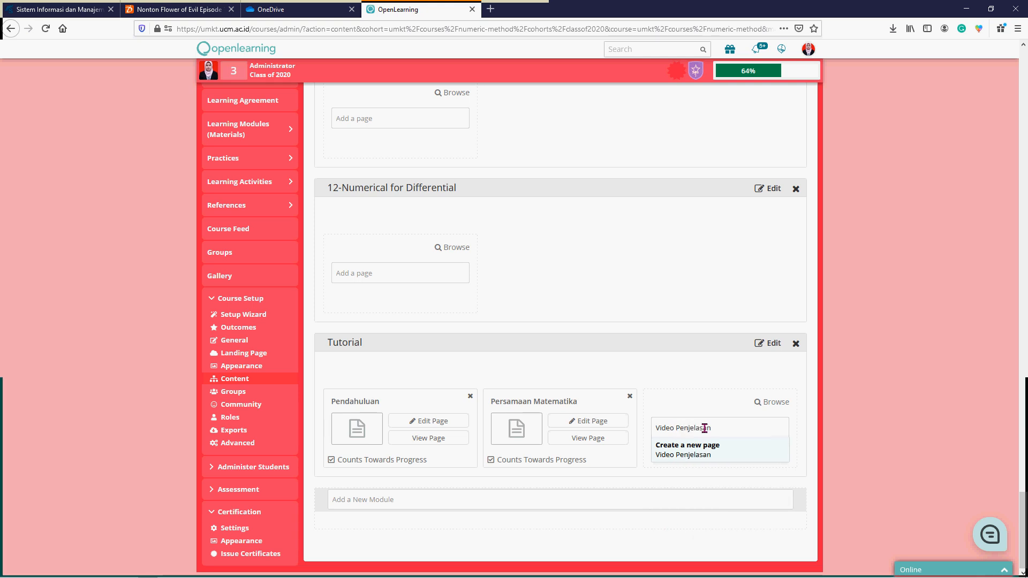
pyautogui.press('Return')
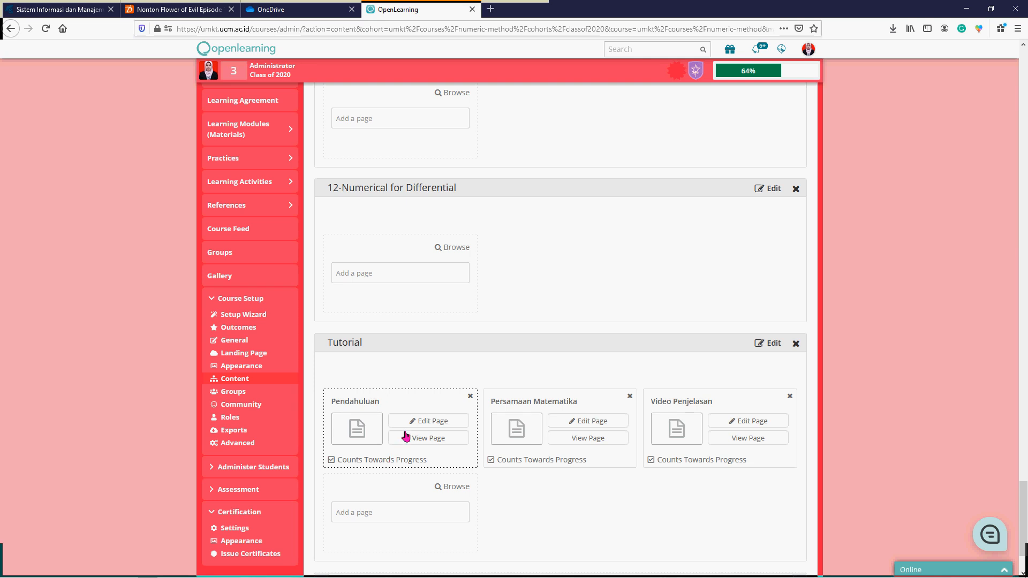
# - Open the Pendahuluan page for editing and set its page image to using-technology-education-business_29937-4989.jpg from the BANNER OPENLEARNING folder on drive D
pyautogui.click(450, 423)
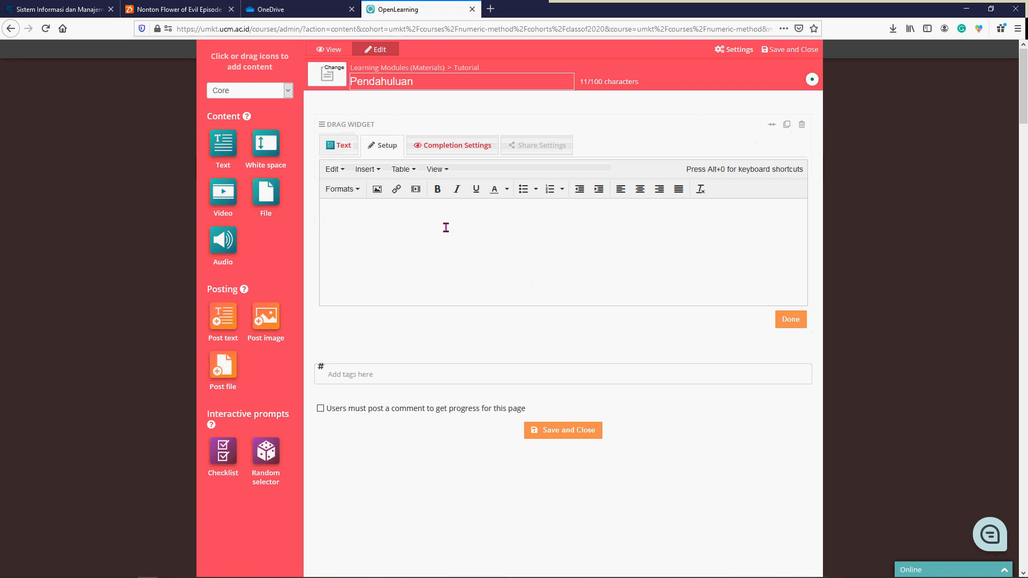
pyautogui.click(330, 80)
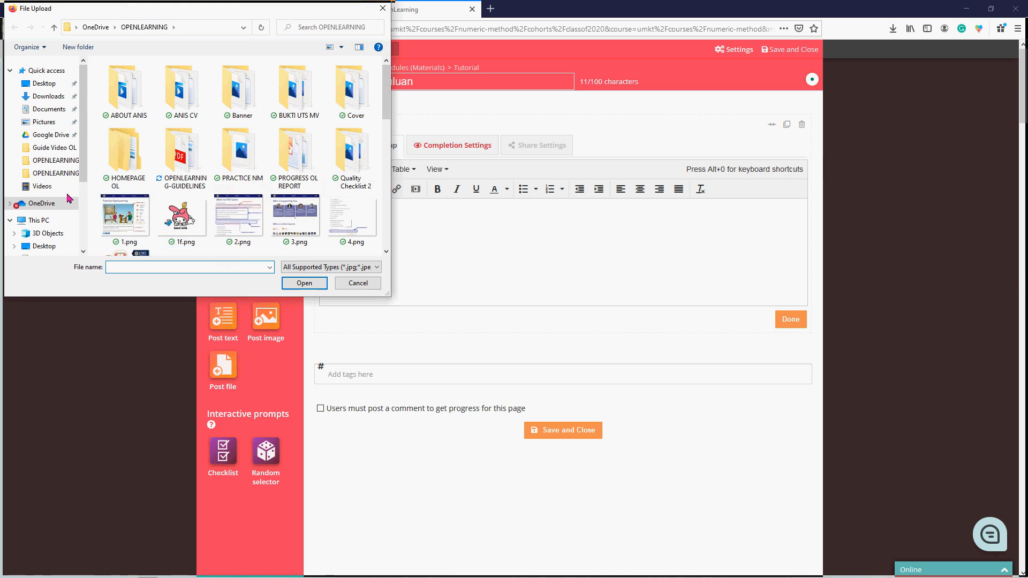
pyautogui.scroll(-3, 75, 225)
pyautogui.click(54, 226)
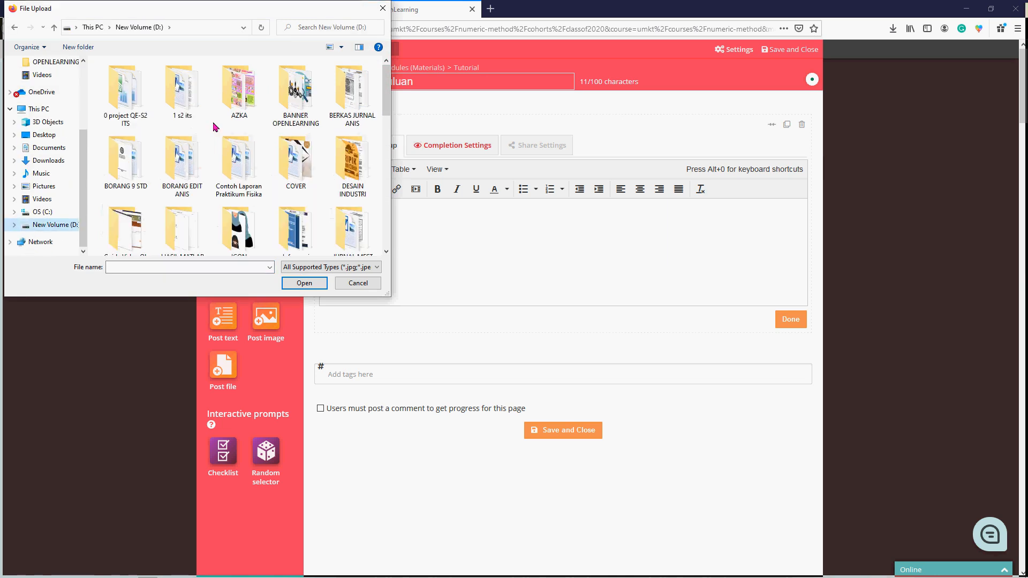
pyautogui.doubleClick(295, 90)
pyautogui.scroll(-6, 321, 178)
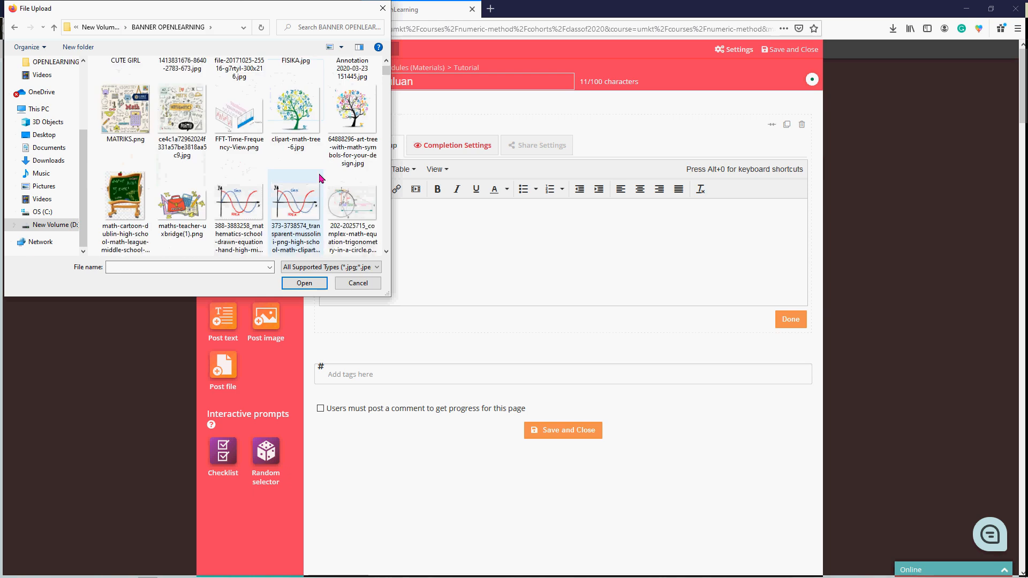
pyautogui.scroll(-6, 322, 178)
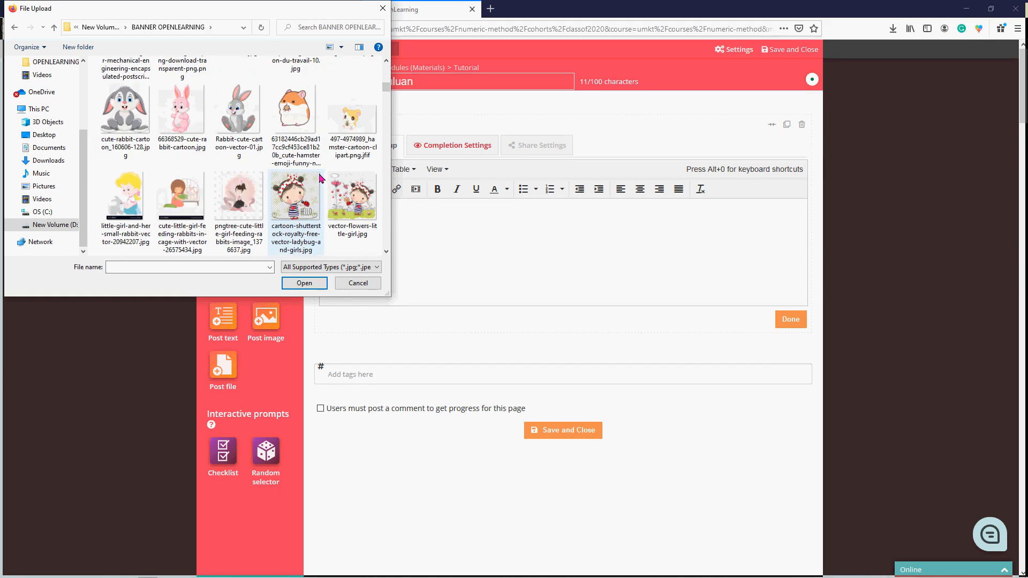
pyautogui.scroll(-5, 321, 178)
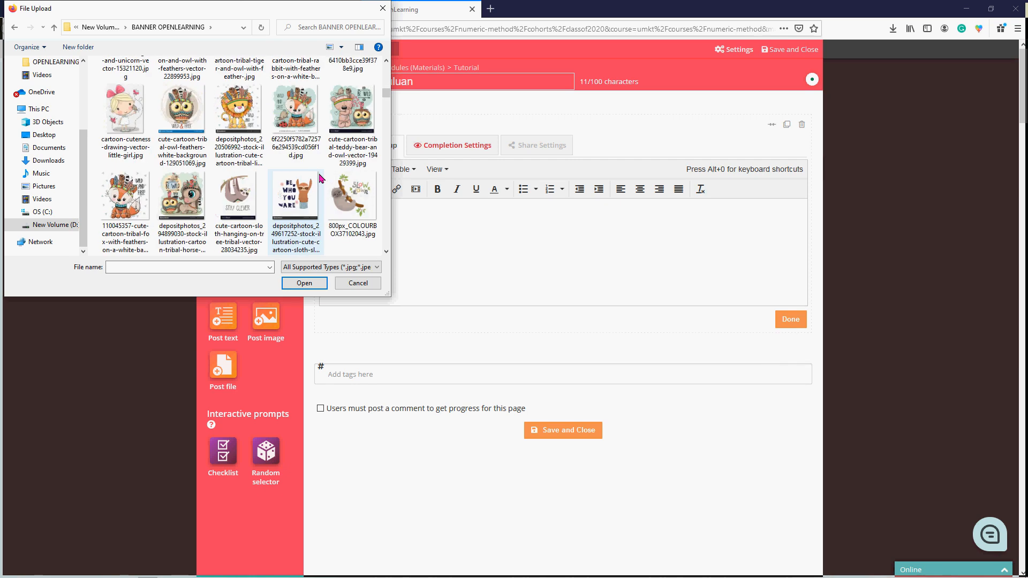
pyautogui.scroll(-5, 241, 174)
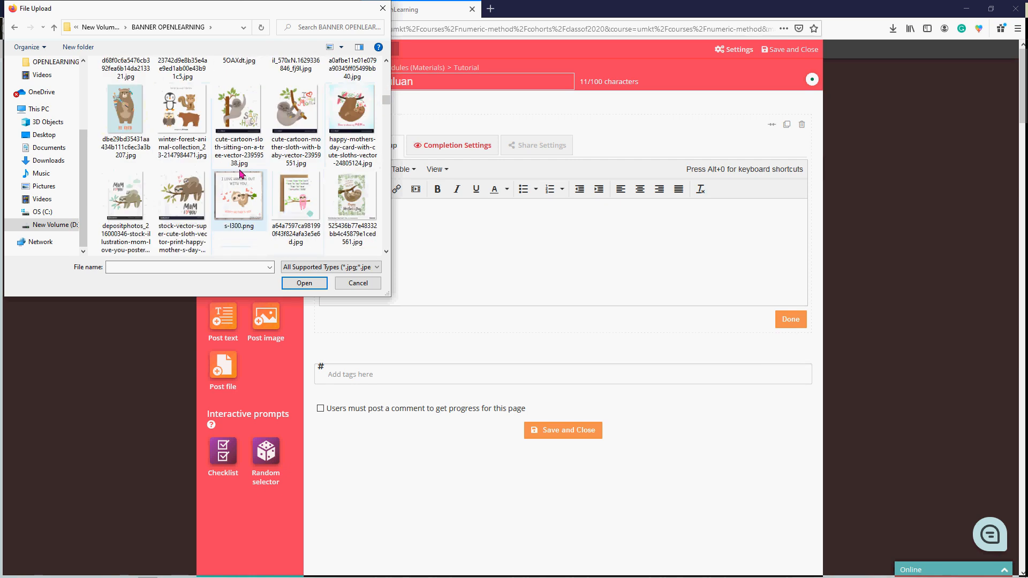
pyautogui.scroll(-6, 240, 173)
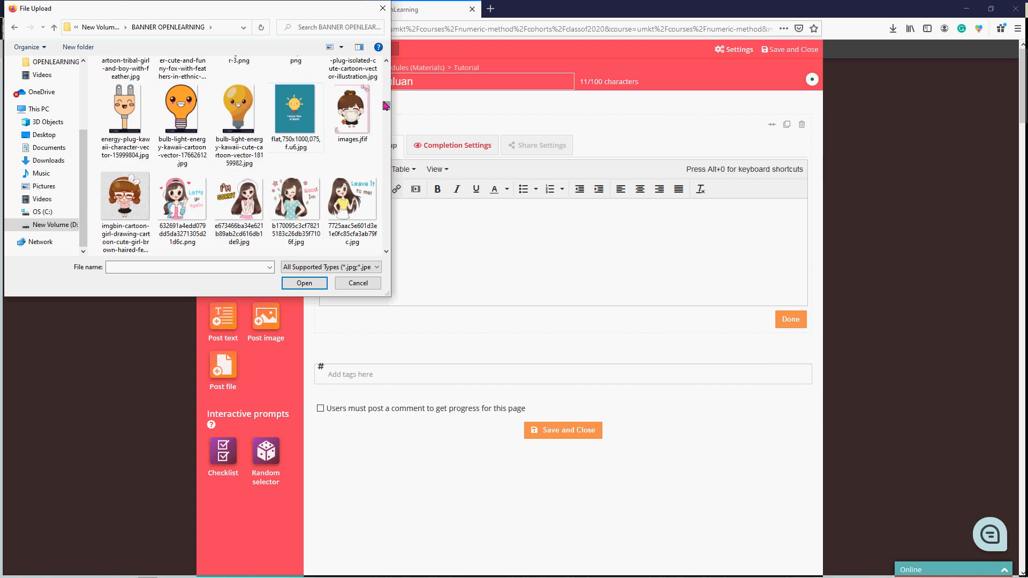
pyautogui.moveTo(385, 105); pyautogui.dragTo(388, 163)
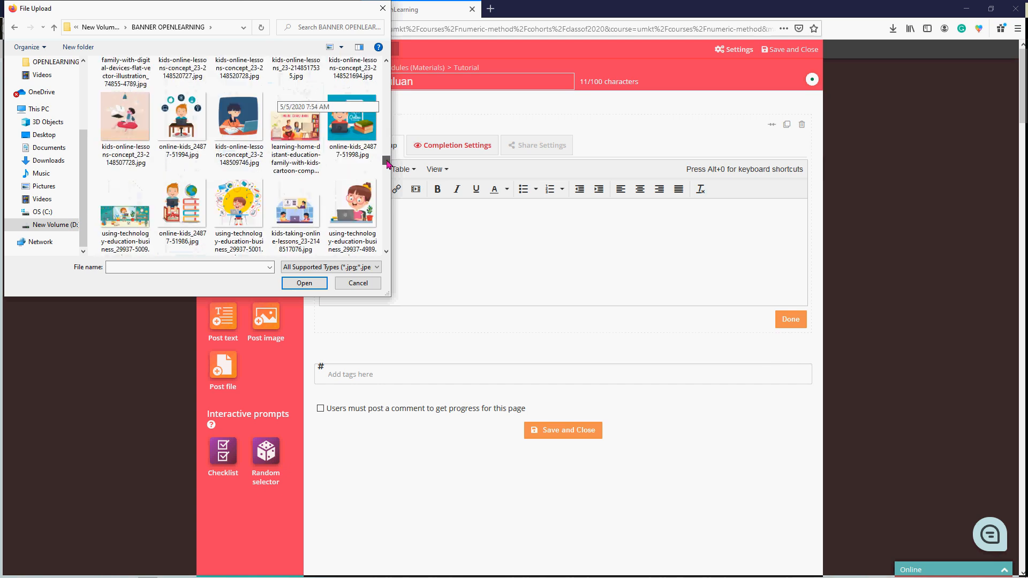
pyautogui.click(351, 216)
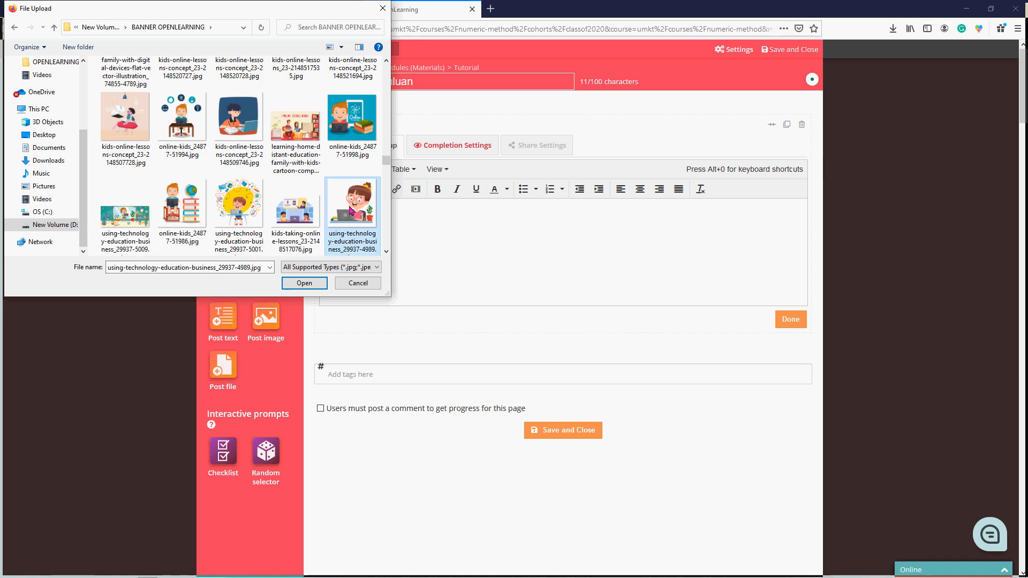
pyautogui.click(304, 283)
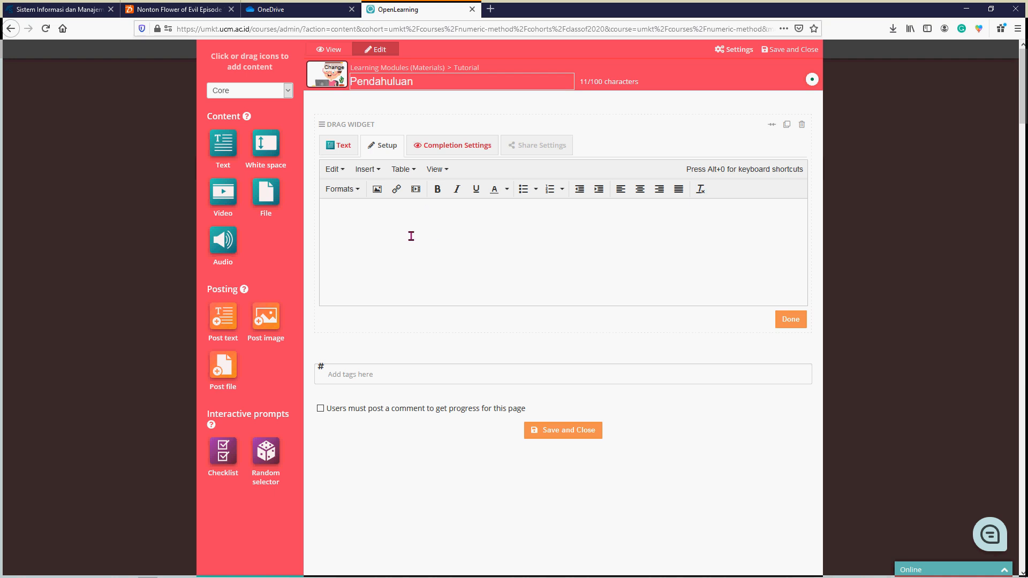
# - Write two paragraphs in the page's text widget: "Berikut merupakan materi tutorial." and "Silahkan Dipelajarai dan dipahami."
pyautogui.click(383, 226)
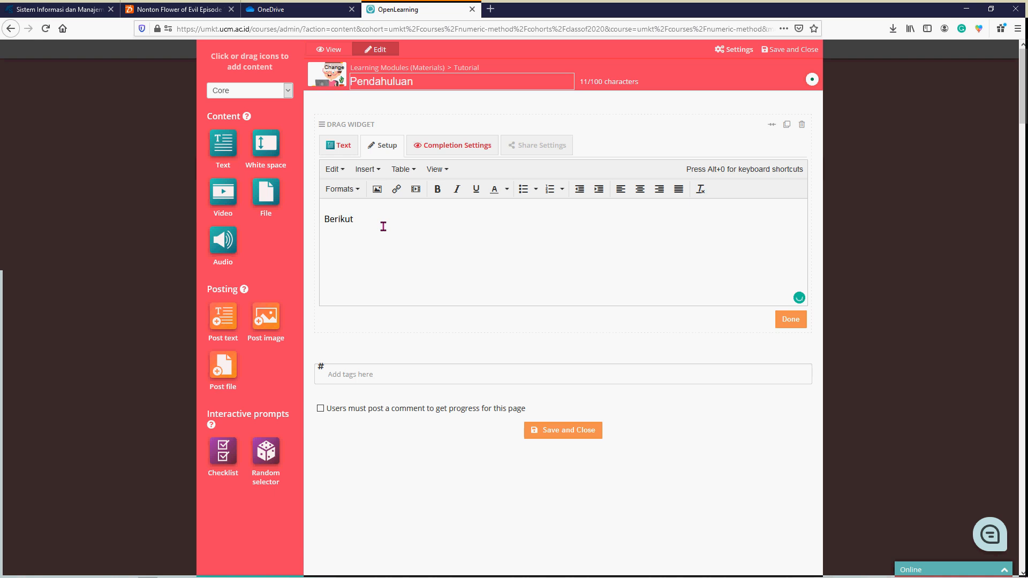
pyautogui.write('Berikut merupakan materi tutorial.')
pyautogui.press('Return')
pyautogui.write('Silahkan')
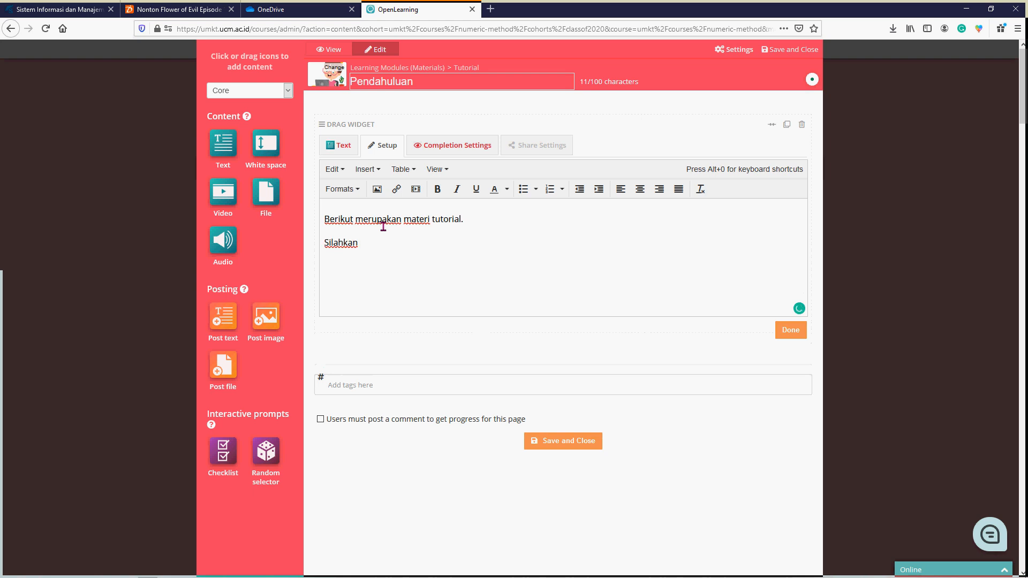
pyautogui.write(' Dipelajarai dan dipahami.')
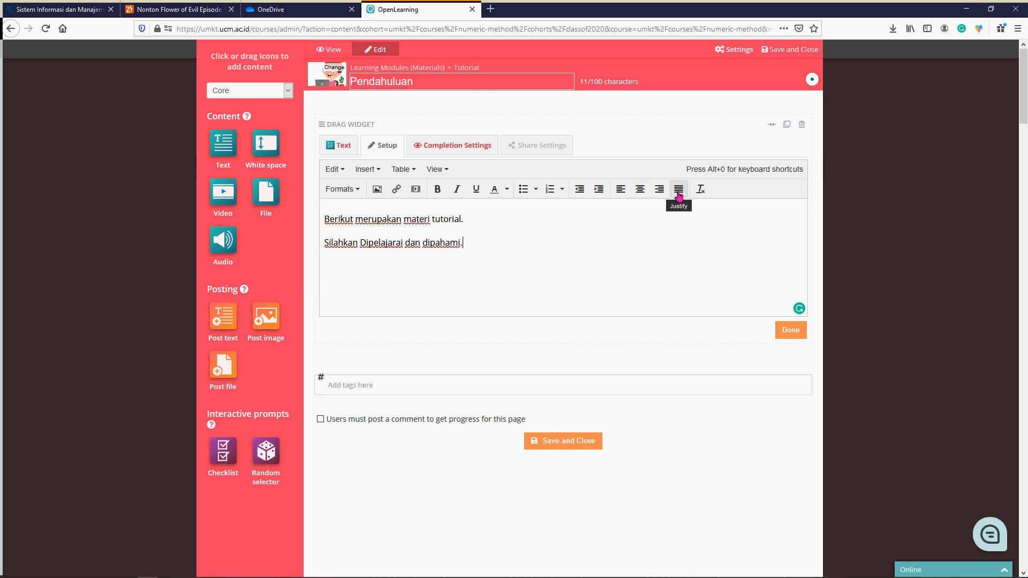
# - Start a numbered list below the second paragraph and try the Lower Alpha, Lower Greek, Lower Roman and Default numbering styles
pyautogui.press('Return')
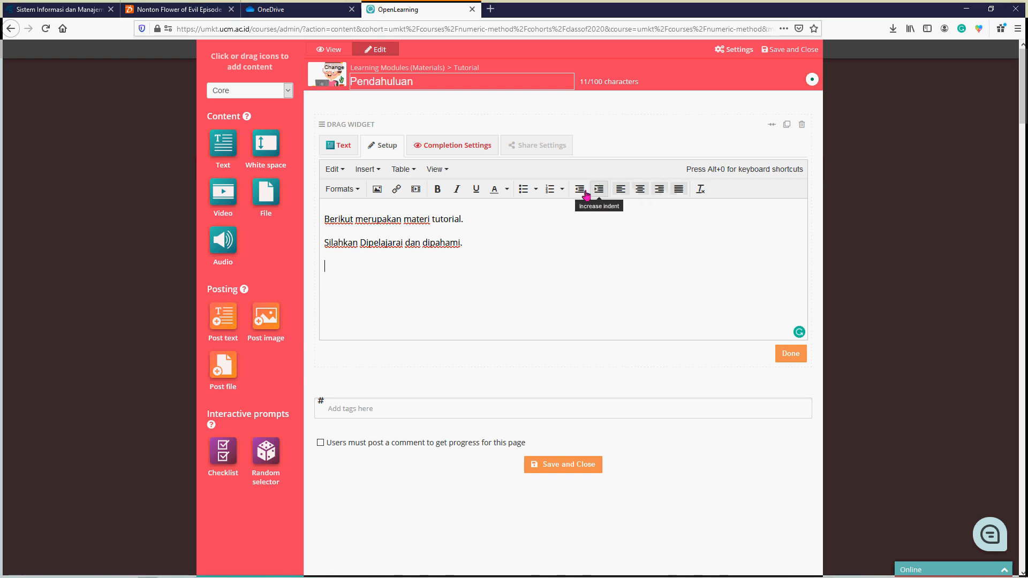
pyautogui.click(566, 194)
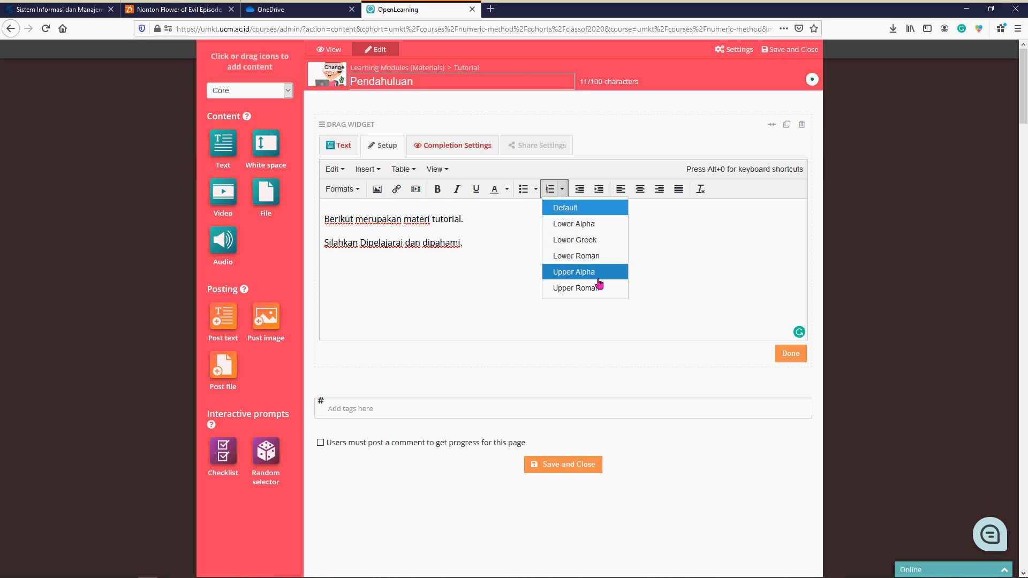
pyautogui.click(592, 223)
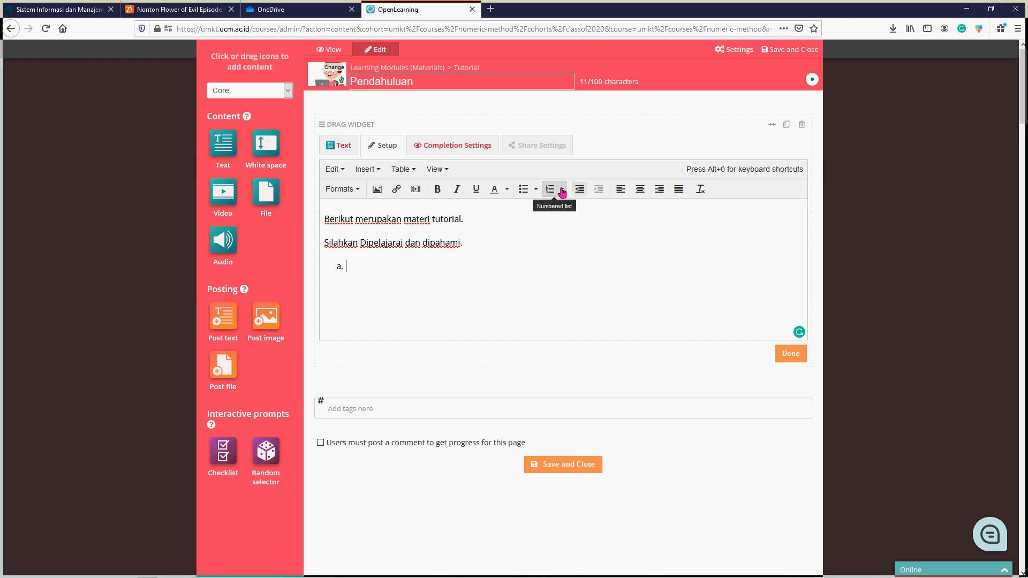
pyautogui.click(562, 189)
pyautogui.click(581, 237)
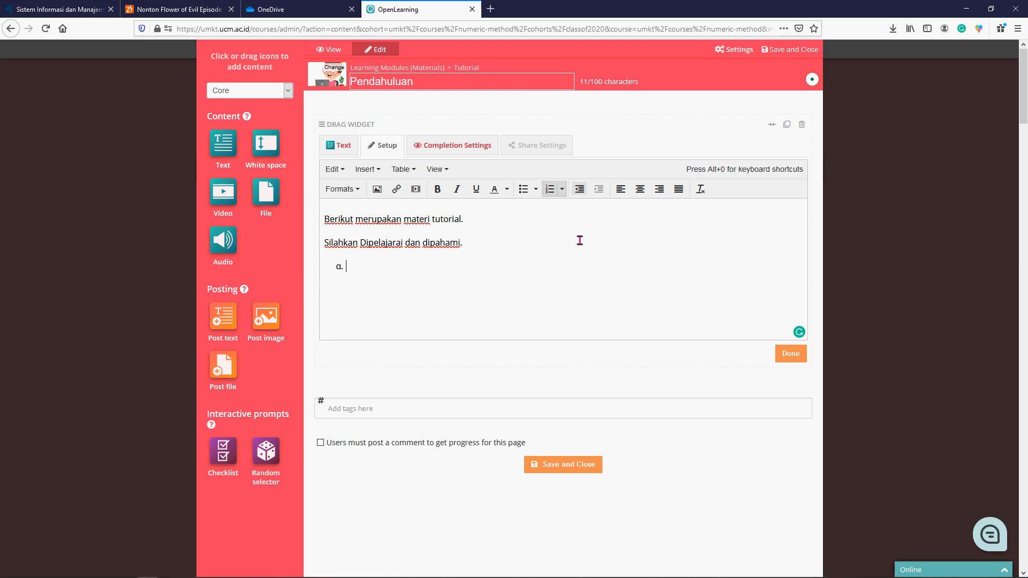
pyautogui.click(561, 189)
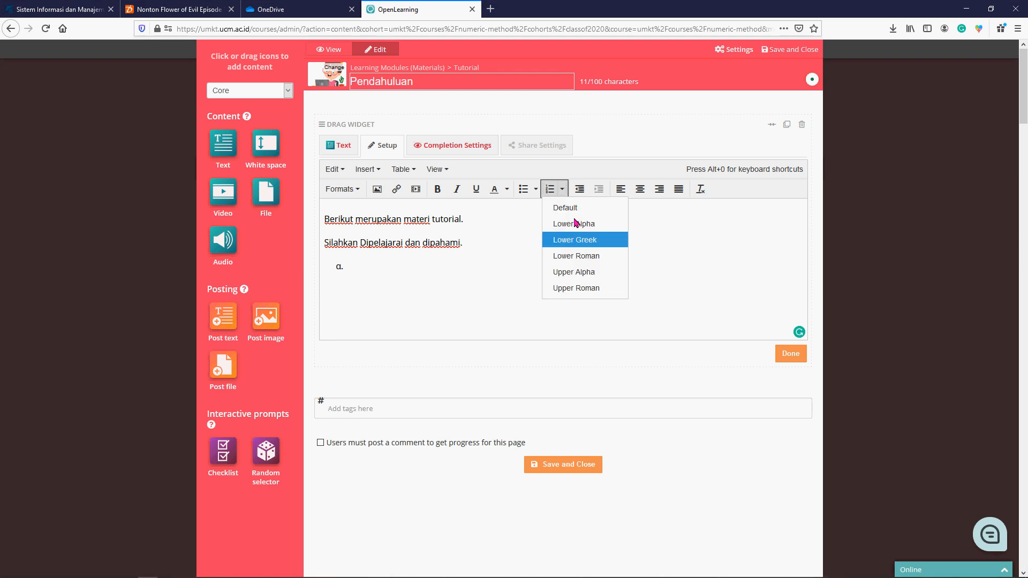
pyautogui.click(593, 257)
pyautogui.click(562, 190)
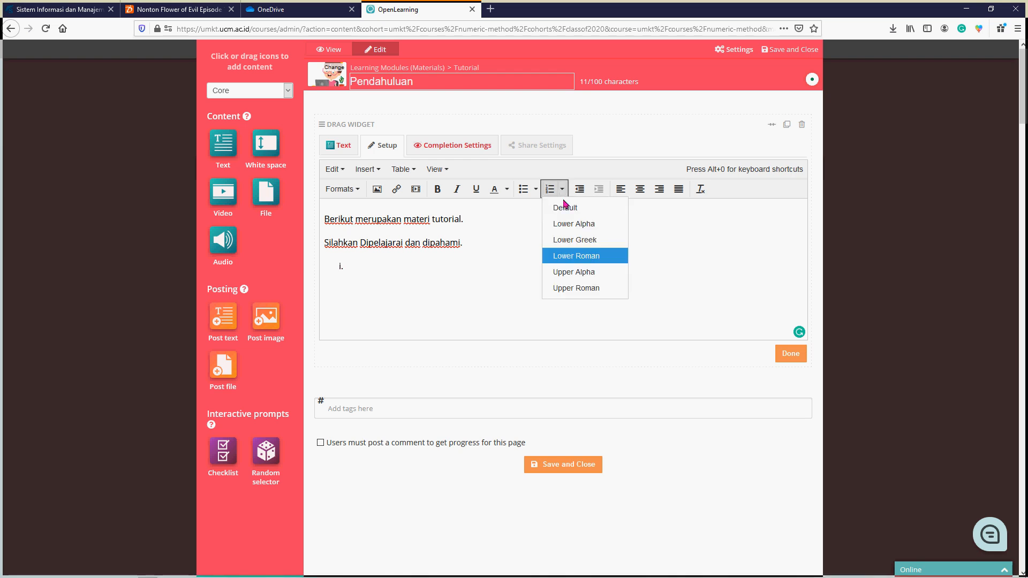
pyautogui.click(566, 207)
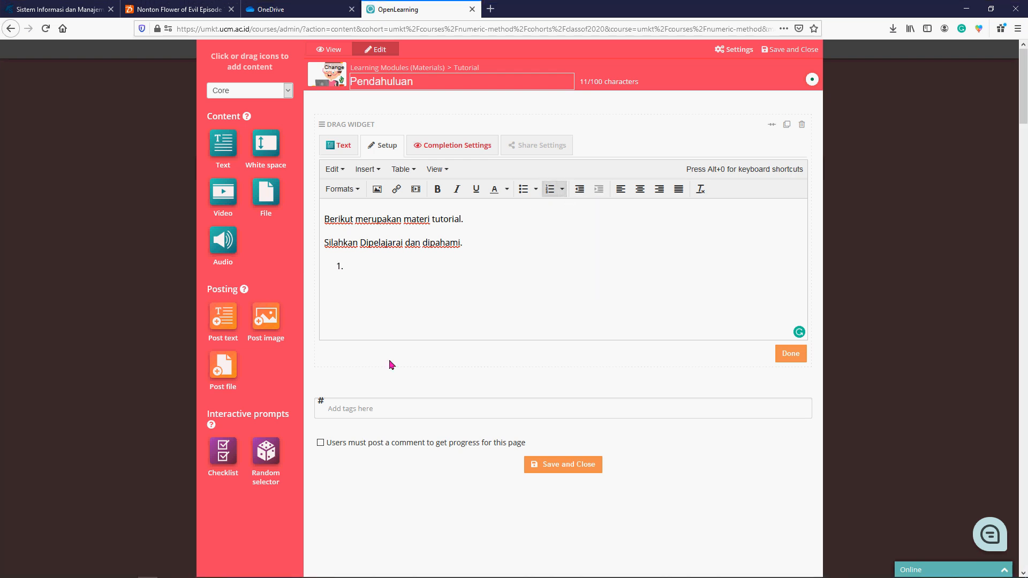
# - Remove the empty numbered item and restore the full stop after "dipahami" with a blank line below it
pyautogui.press('BackSpace')
pyautogui.press('BackSpace')
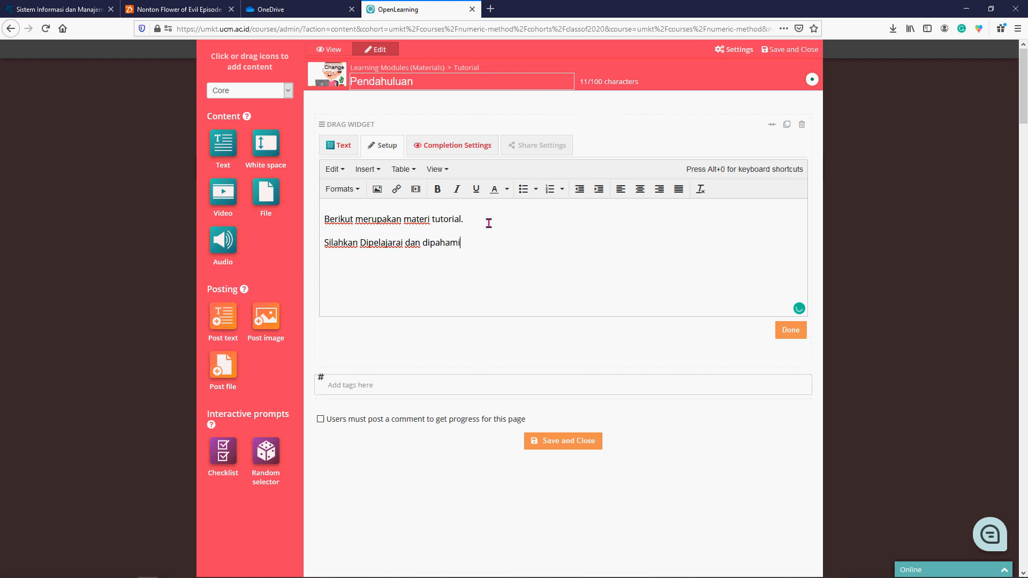
pyautogui.write('.')
pyautogui.press('Return')
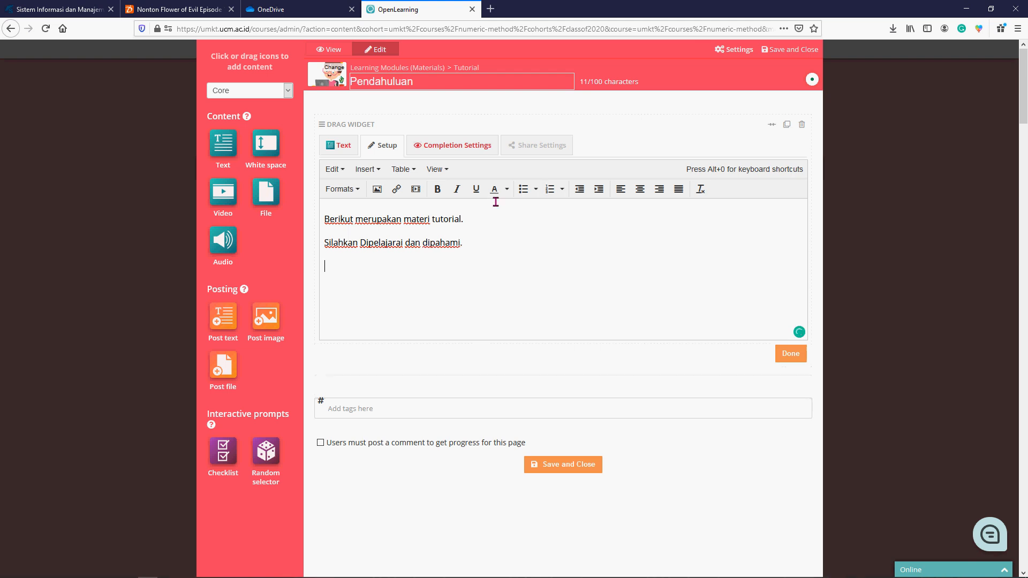
# - Try the Default and Circle bullet list styles on the blank line and remove each empty bullet
pyautogui.click(536, 192)
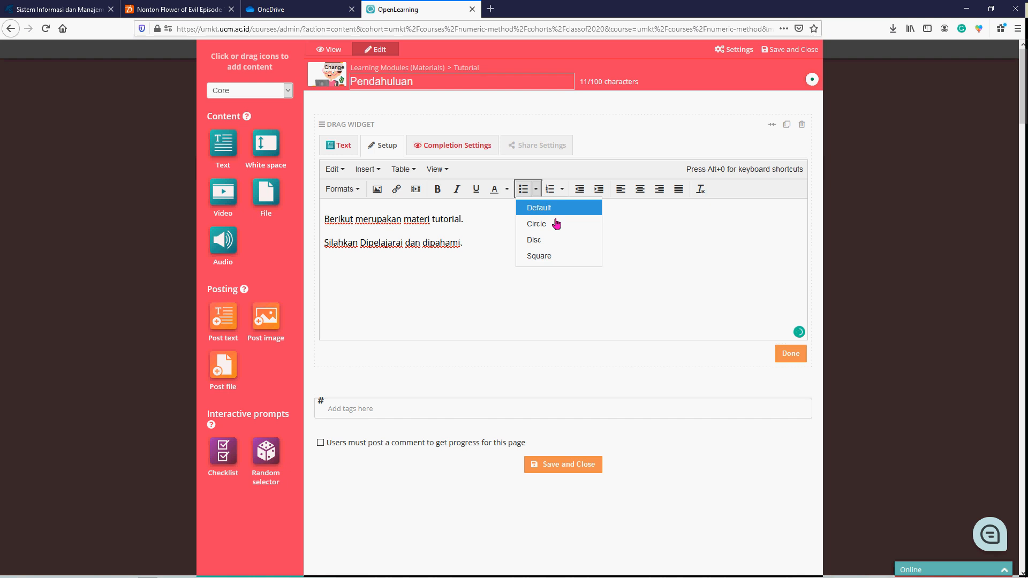
pyautogui.click(554, 211)
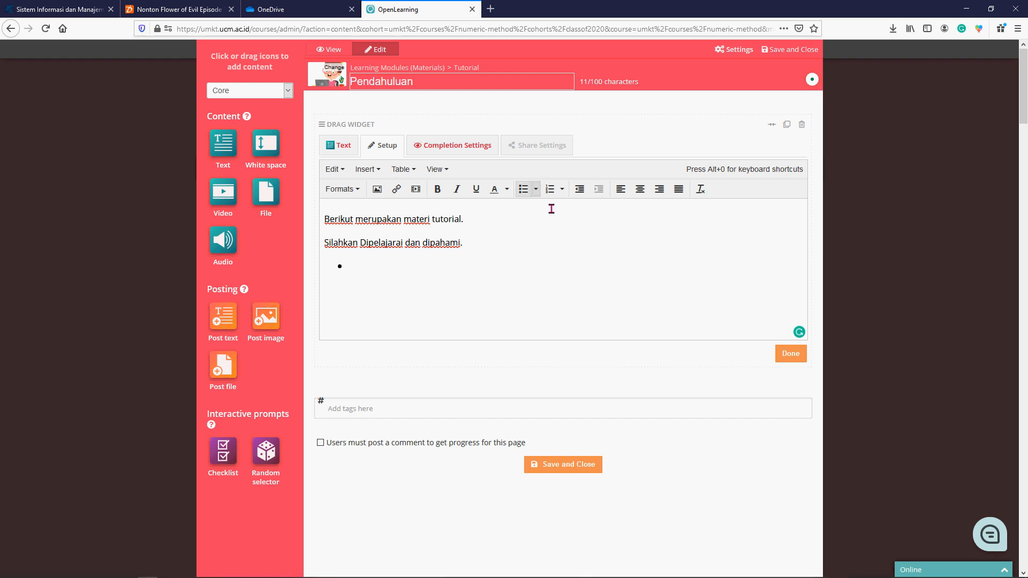
pyautogui.press('BackSpace')
pyautogui.click(536, 192)
pyautogui.click(551, 224)
pyautogui.press('BackSpace')
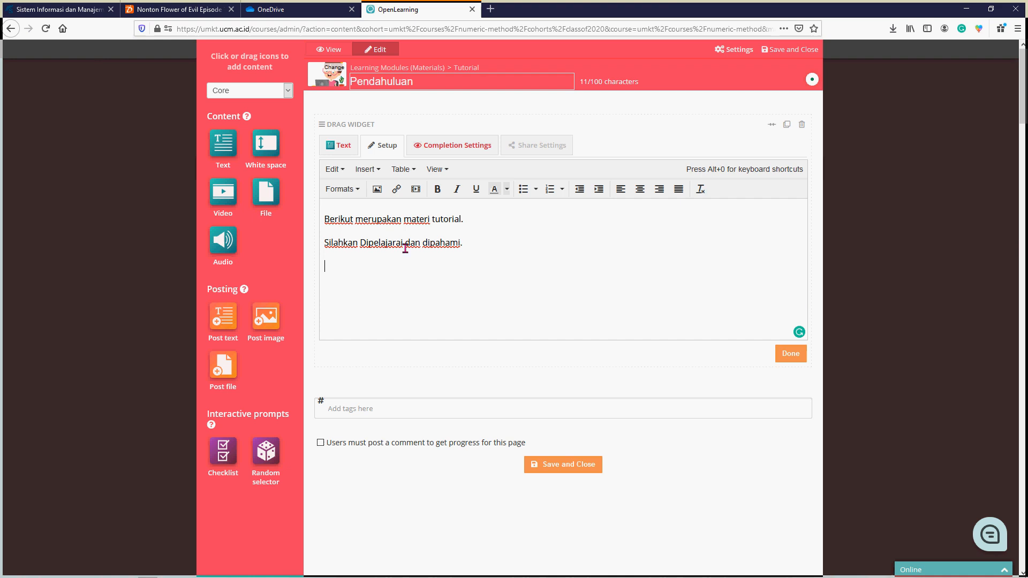
# - Make the whole sentence "Berikut merupakan materi tutorial." bold
pyautogui.moveTo(465, 219); pyautogui.dragTo(404, 219)
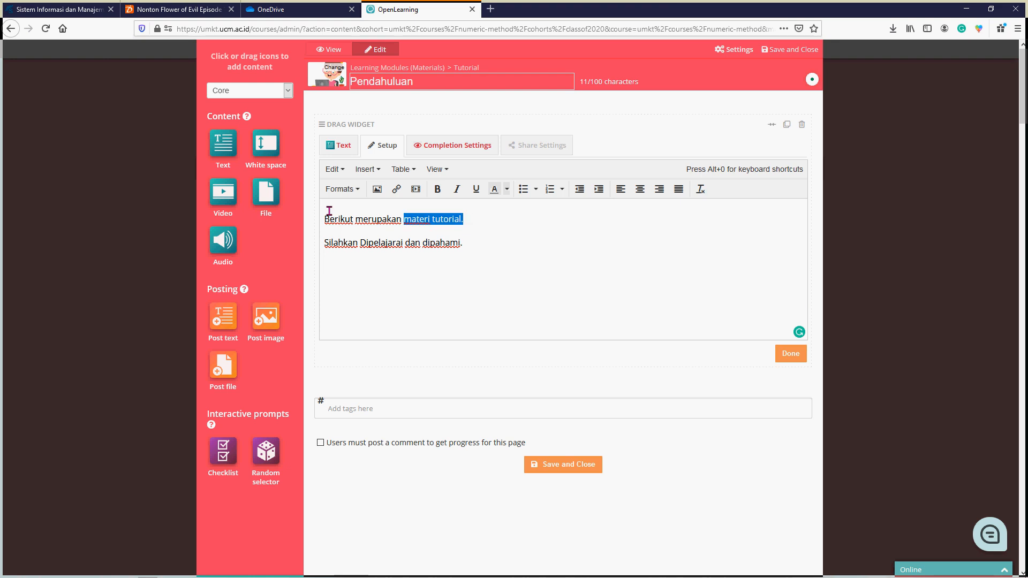
pyautogui.moveTo(329, 211); pyautogui.dragTo(306, 219)
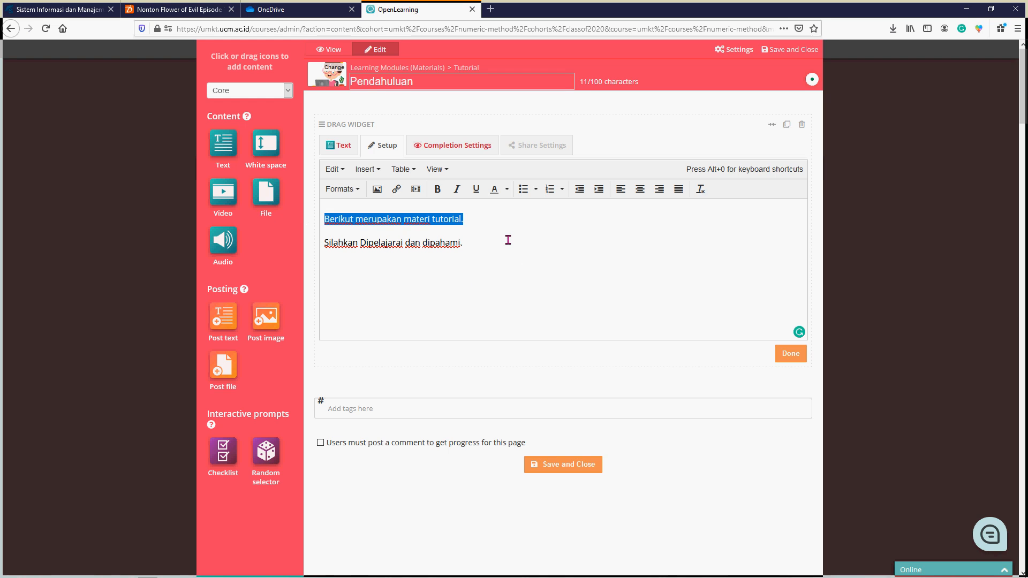
pyautogui.click(438, 189)
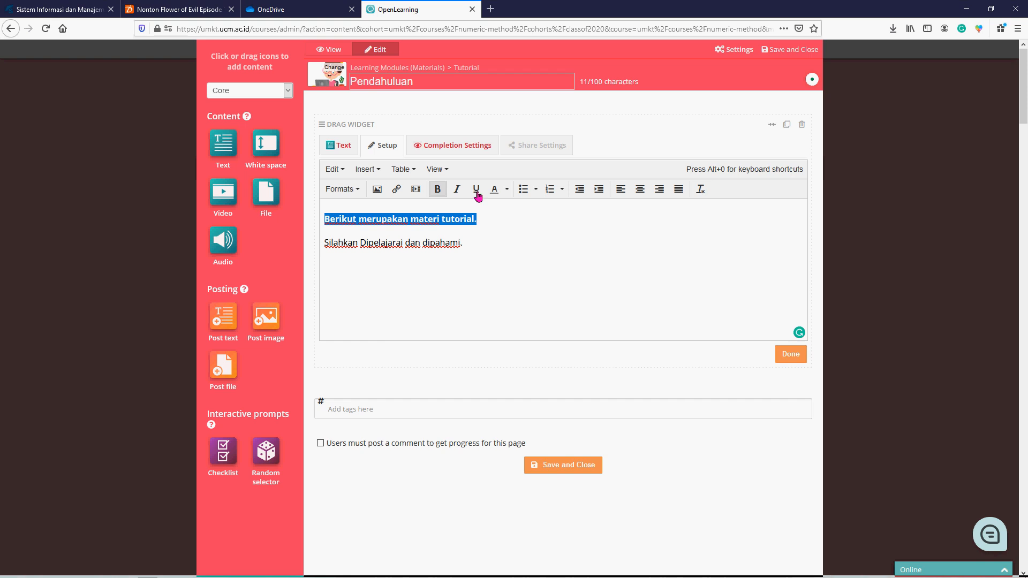
# - Try italic and underline one after the other on the first sentence, removing each of them again
pyautogui.click(457, 189)
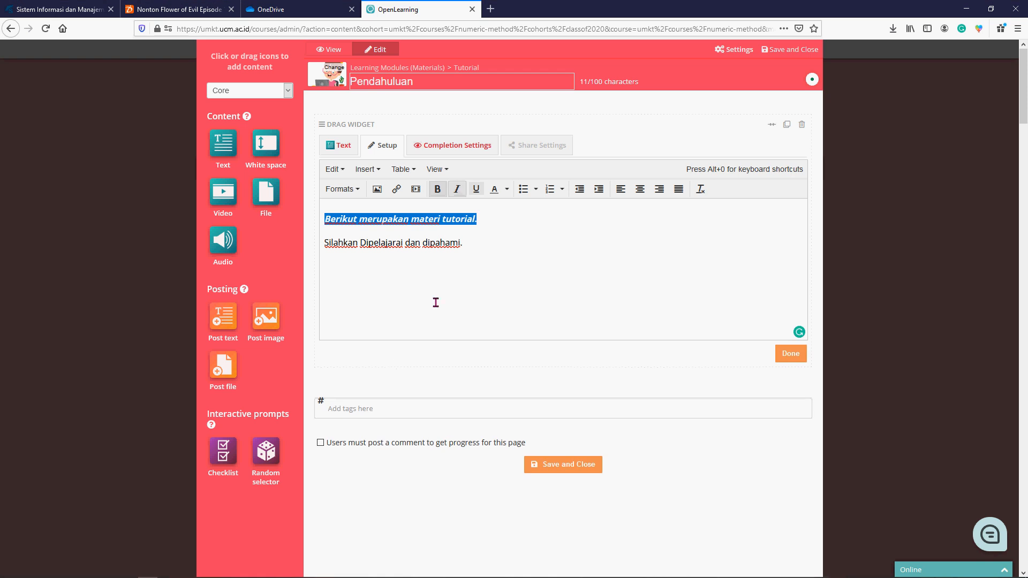
pyautogui.click(476, 263)
pyautogui.moveTo(478, 219); pyautogui.dragTo(308, 221)
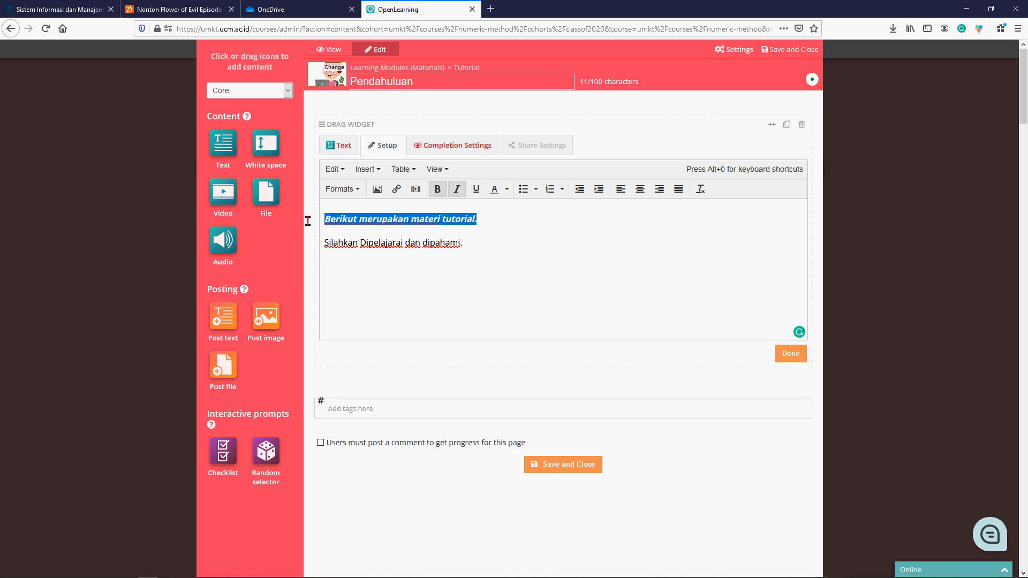
pyautogui.click(457, 191)
pyautogui.click(476, 189)
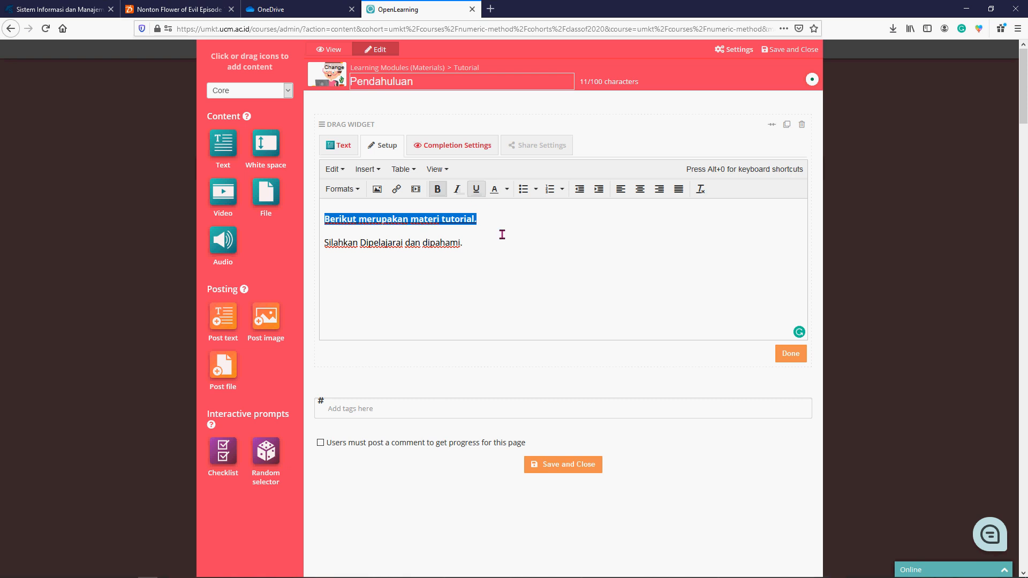
pyautogui.click(502, 233)
pyautogui.moveTo(333, 243); pyautogui.dragTo(300, 223)
pyautogui.click(483, 191)
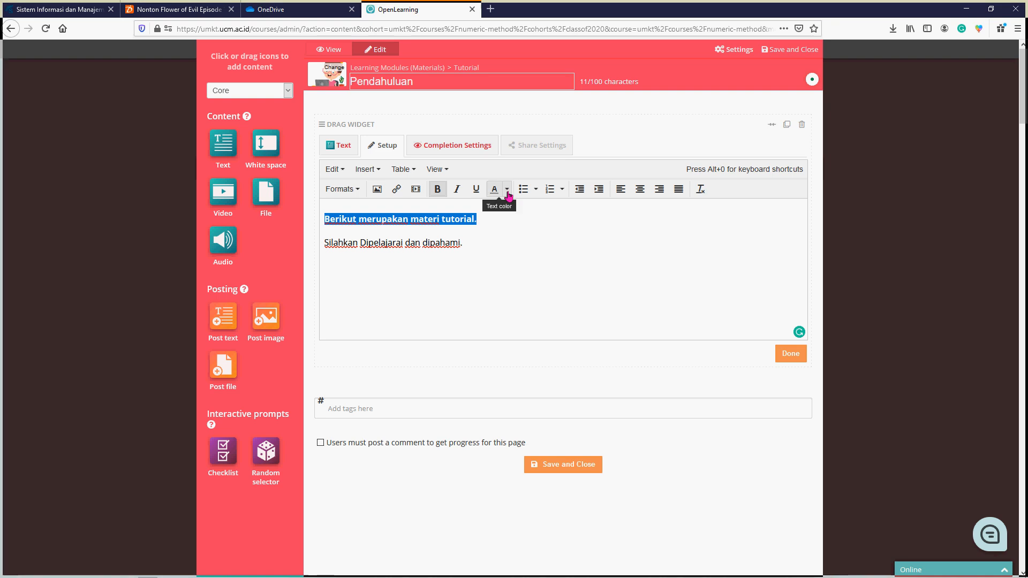
# - Set the text color of the sentence "Berikut merupakan materi tutorial." to blue
pyautogui.click(507, 189)
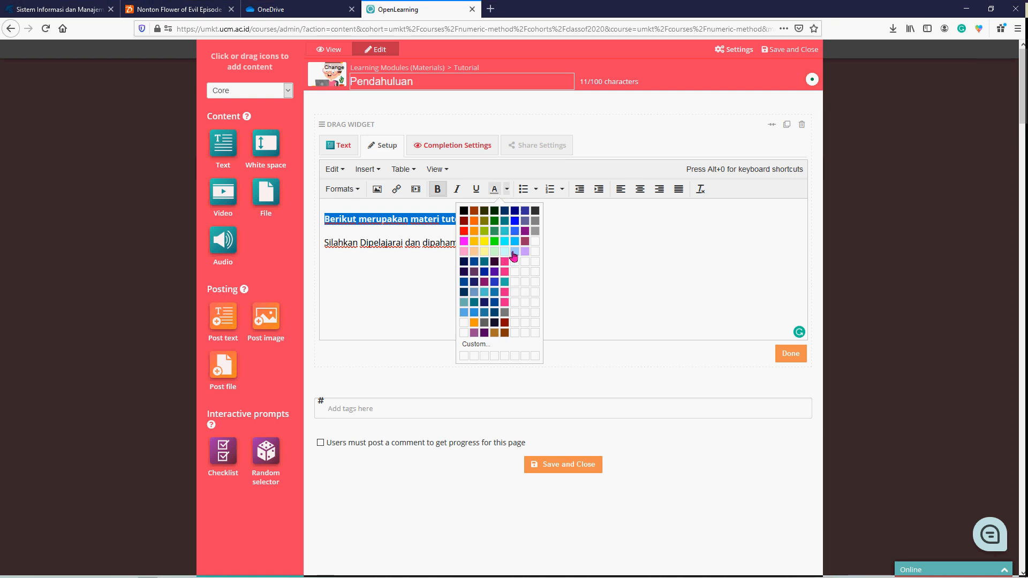
pyautogui.click(514, 221)
pyautogui.click(477, 247)
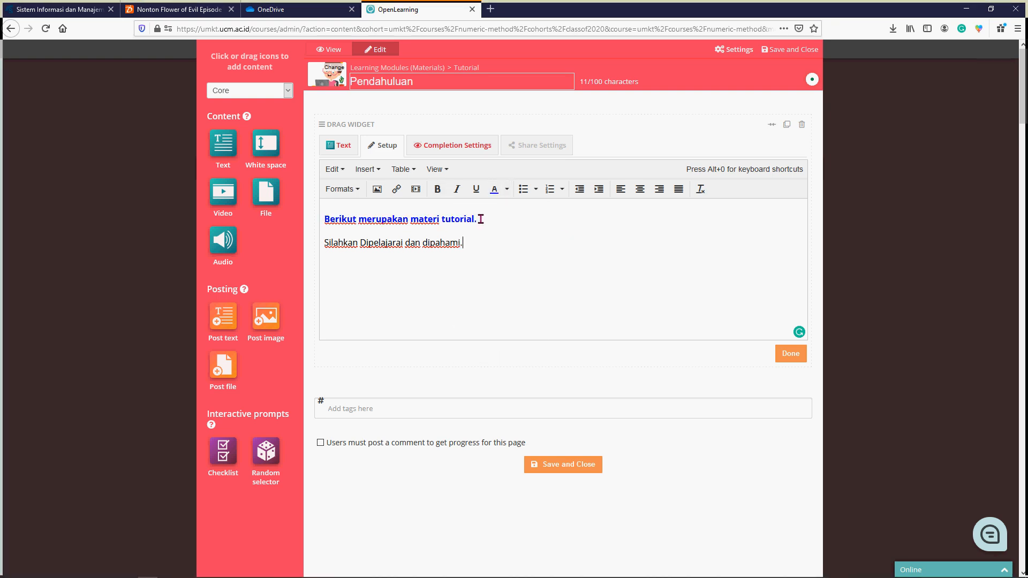
# - Try the Header 1 heading format on the blue first sentence and settle on Header 4
pyautogui.moveTo(477, 218); pyautogui.dragTo(287, 205)
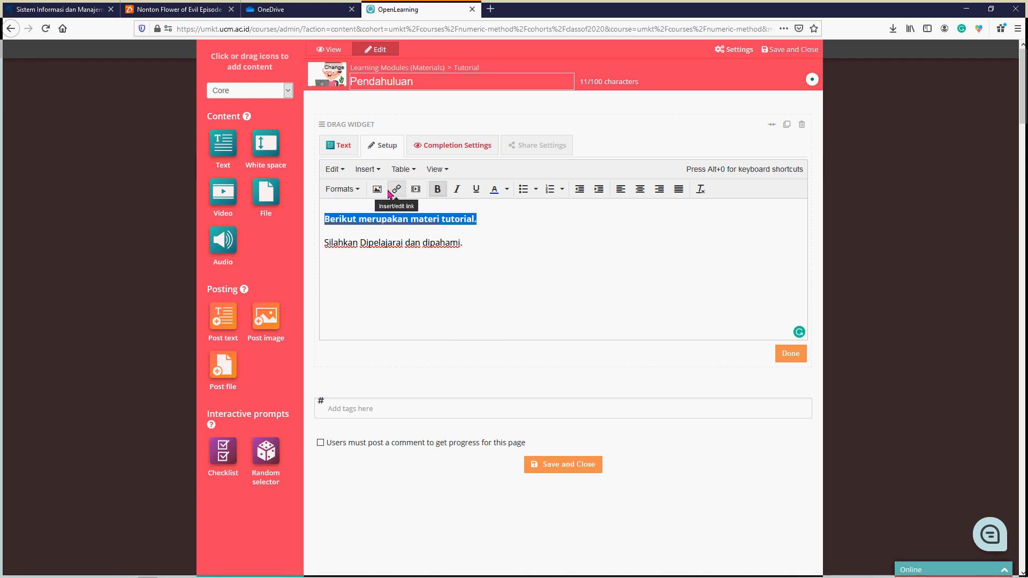
pyautogui.click(359, 189)
pyautogui.moveTo(368, 209)
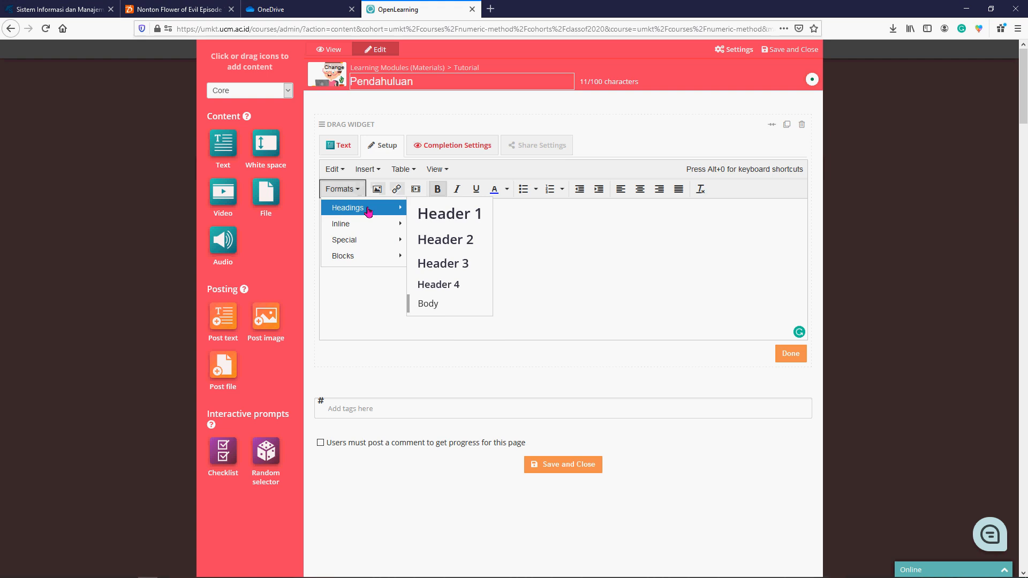
pyautogui.click(433, 215)
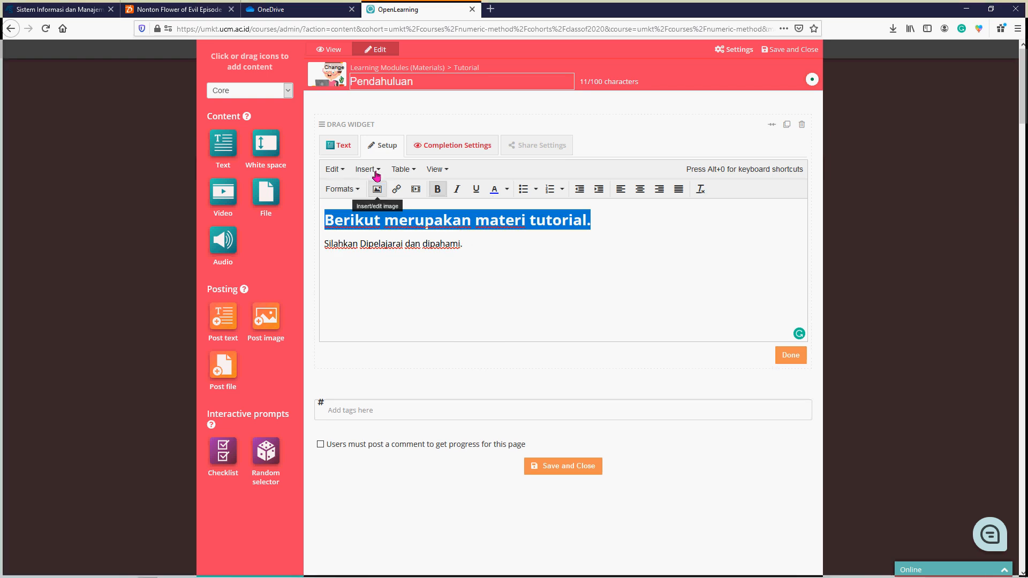
pyautogui.click(361, 187)
pyautogui.moveTo(374, 209)
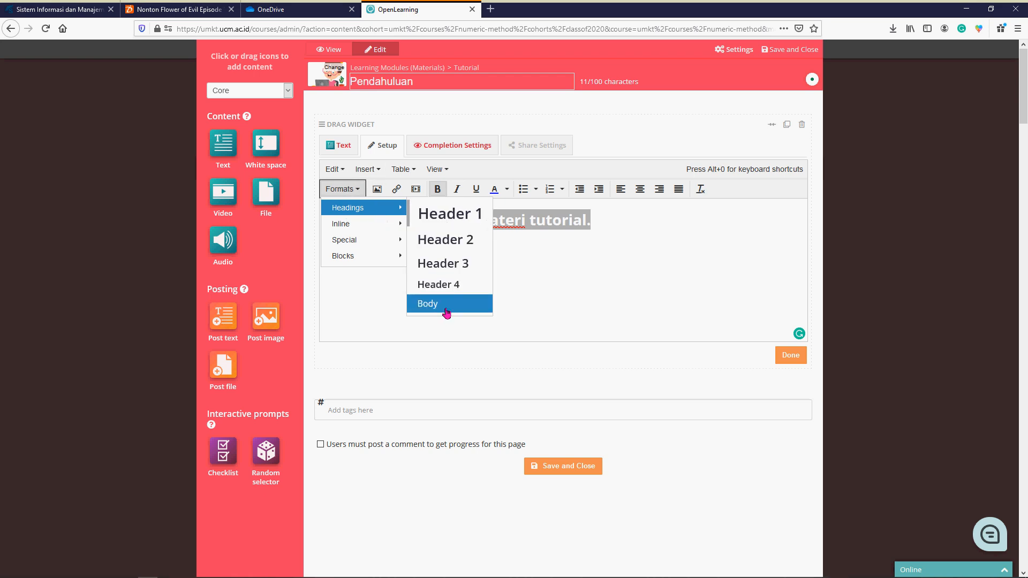
pyautogui.click(445, 284)
pyautogui.click(427, 255)
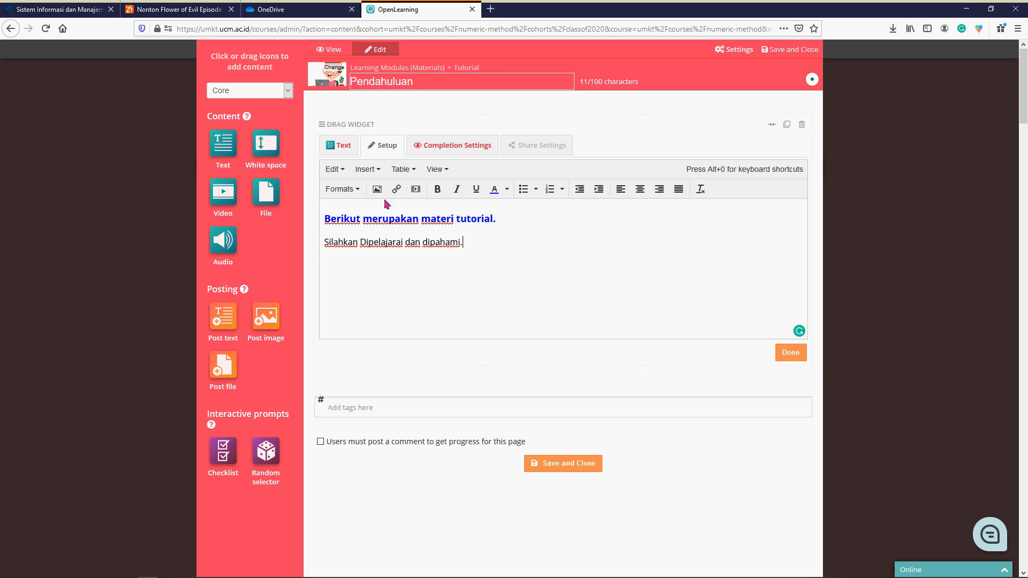
# - Start a new line after the second paragraph and browse the special characters available for insertion, without inserting one
pyautogui.click(476, 242)
pyautogui.press('Return')
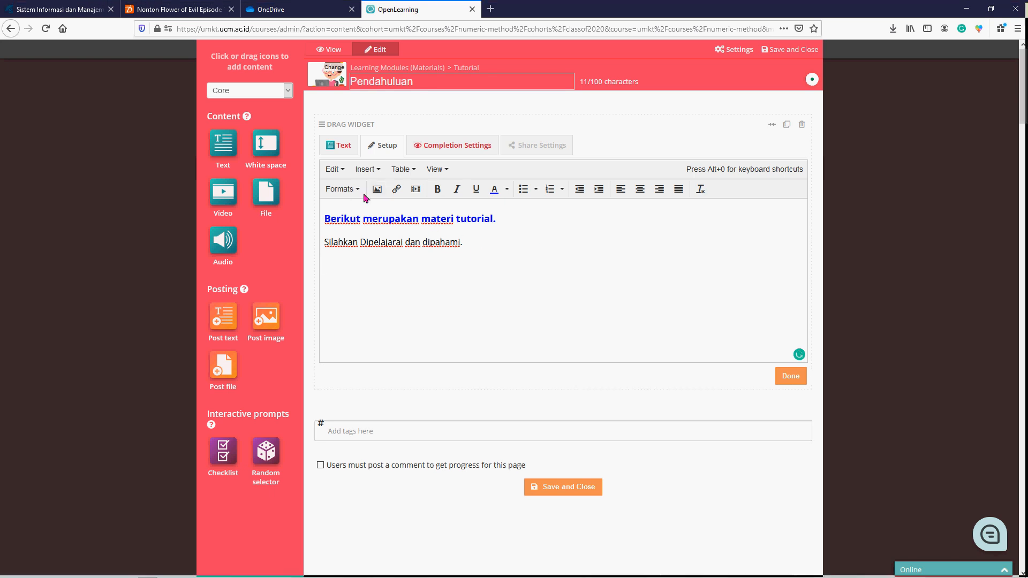
pyautogui.click(377, 169)
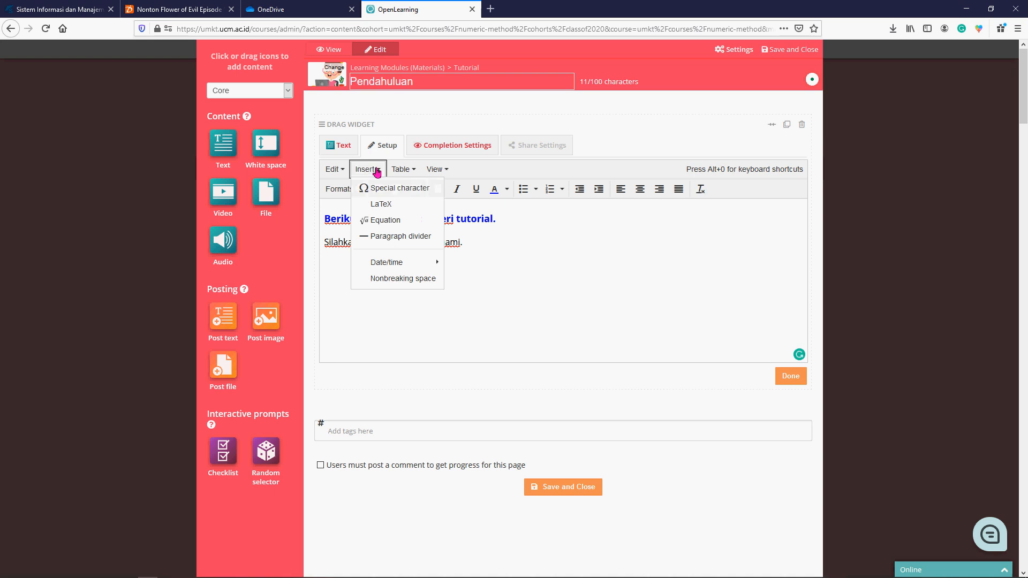
pyautogui.click(394, 188)
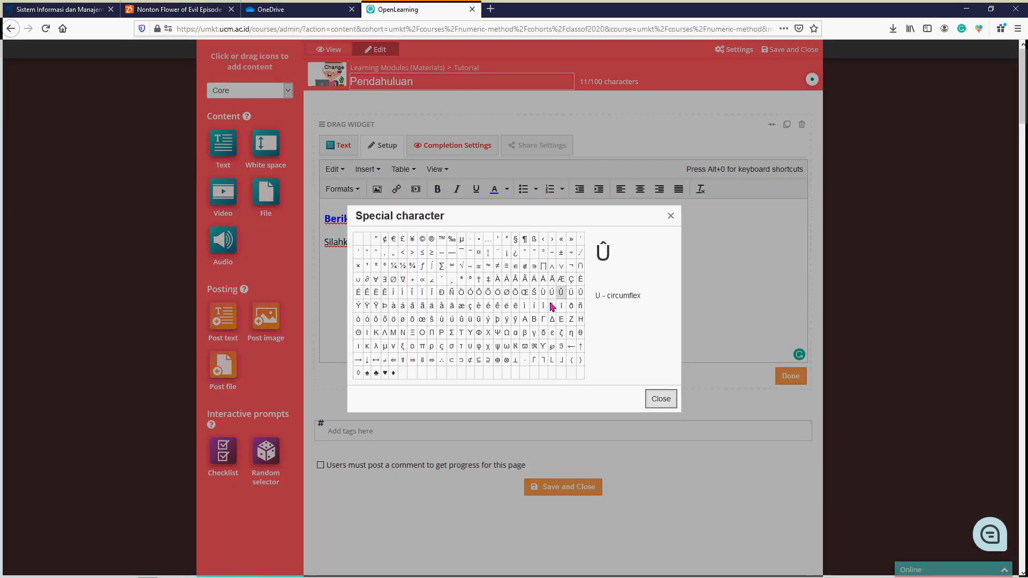
pyautogui.scroll(-3, 482, 342)
pyautogui.scroll(3, 518, 324)
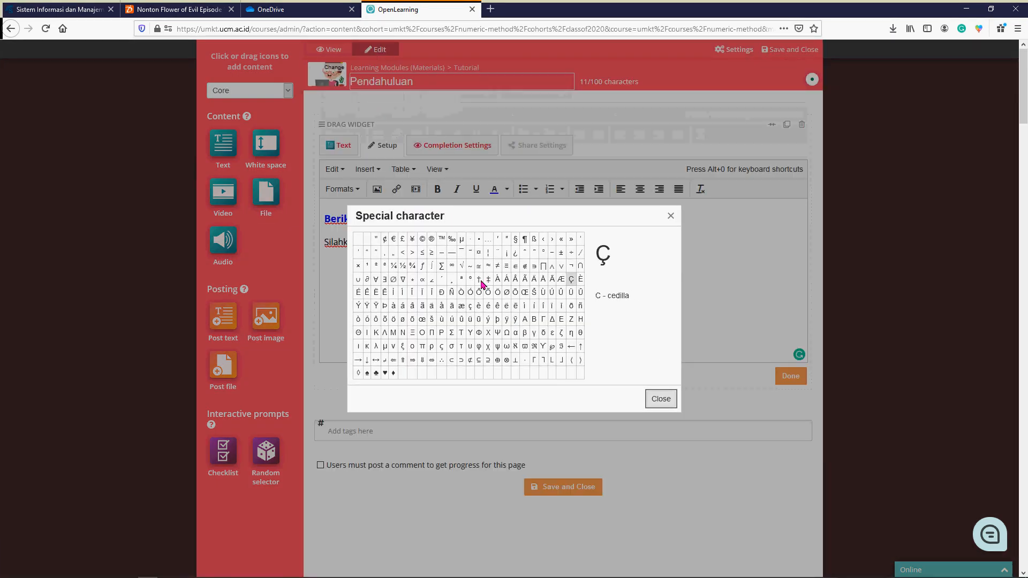
pyautogui.click(668, 217)
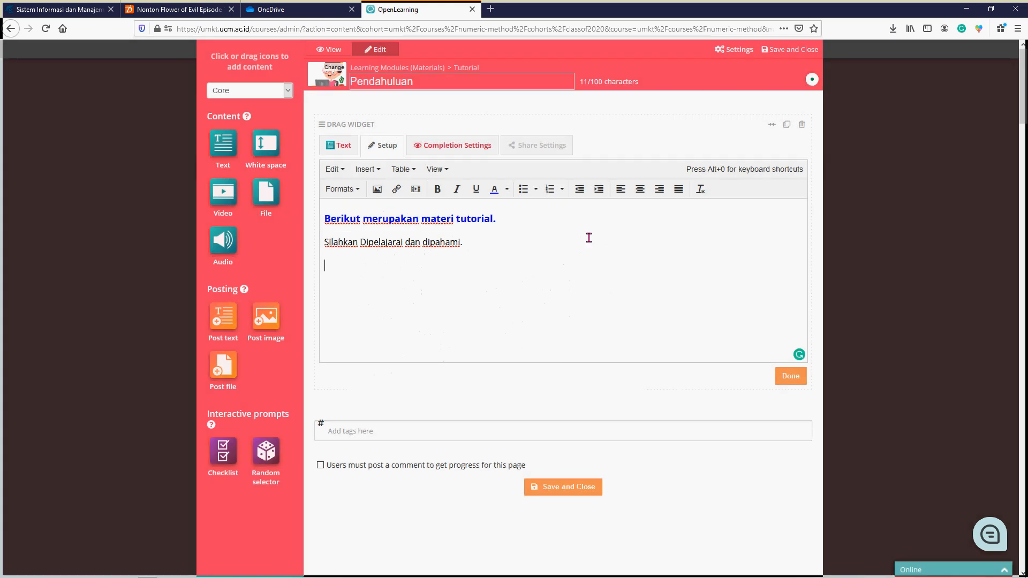
# - Look at the LaTeX entry dialog and close it without entering a formula
pyautogui.click(377, 171)
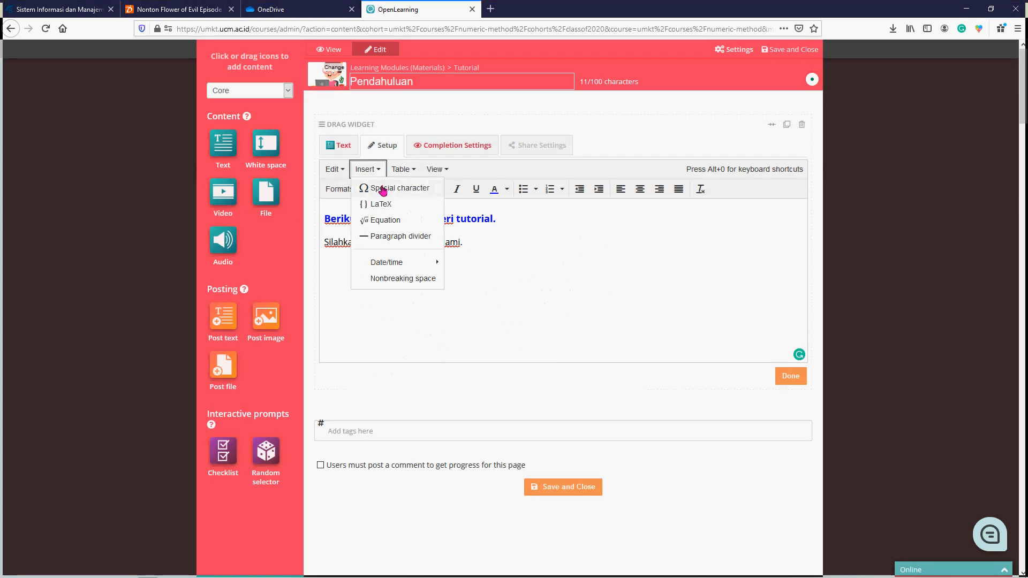
pyautogui.click(381, 204)
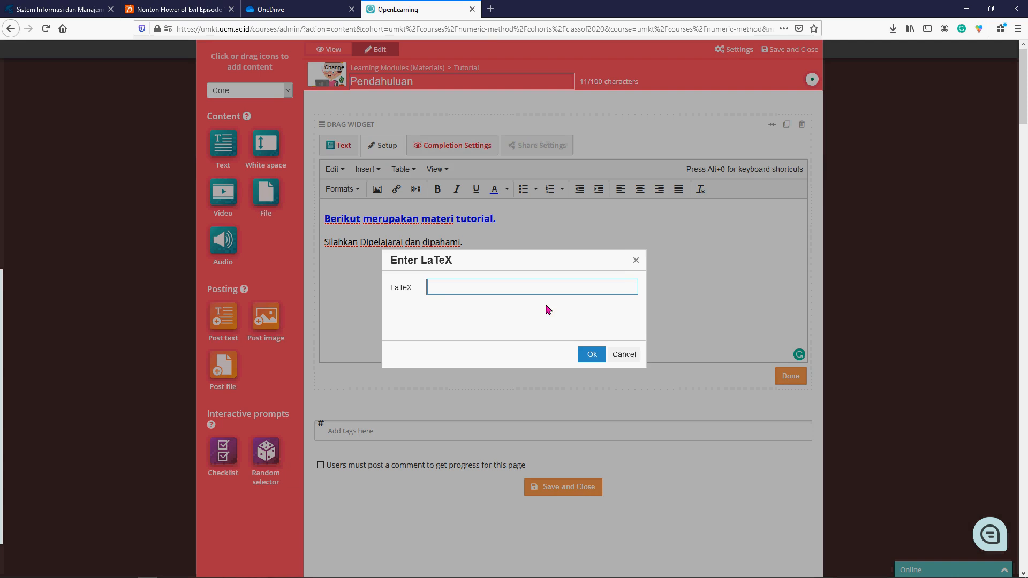
pyautogui.click(635, 261)
# - Look through the symbols and templates of the equation editor and close it without inserting an equation
pyautogui.click(381, 173)
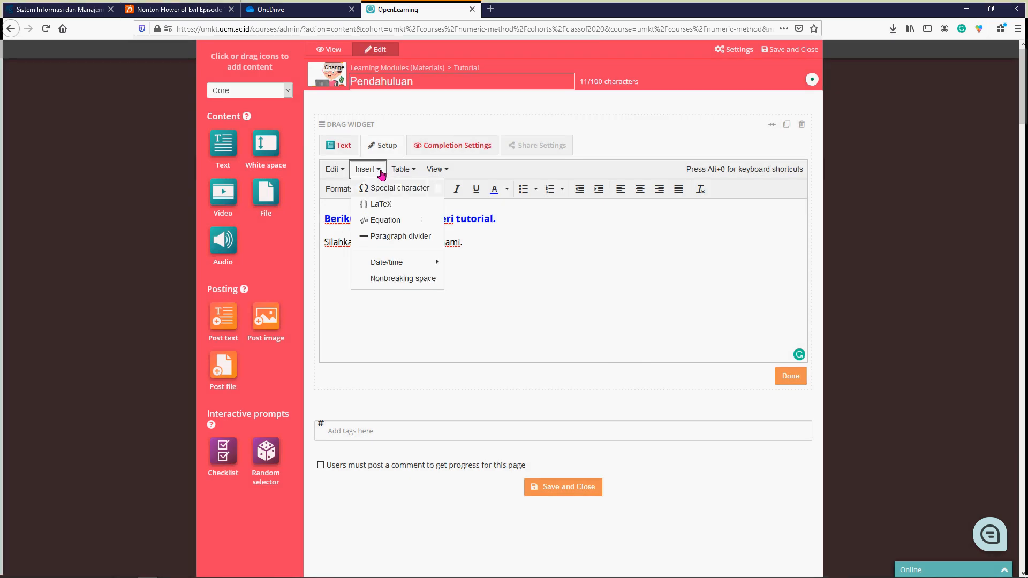
pyautogui.click(393, 223)
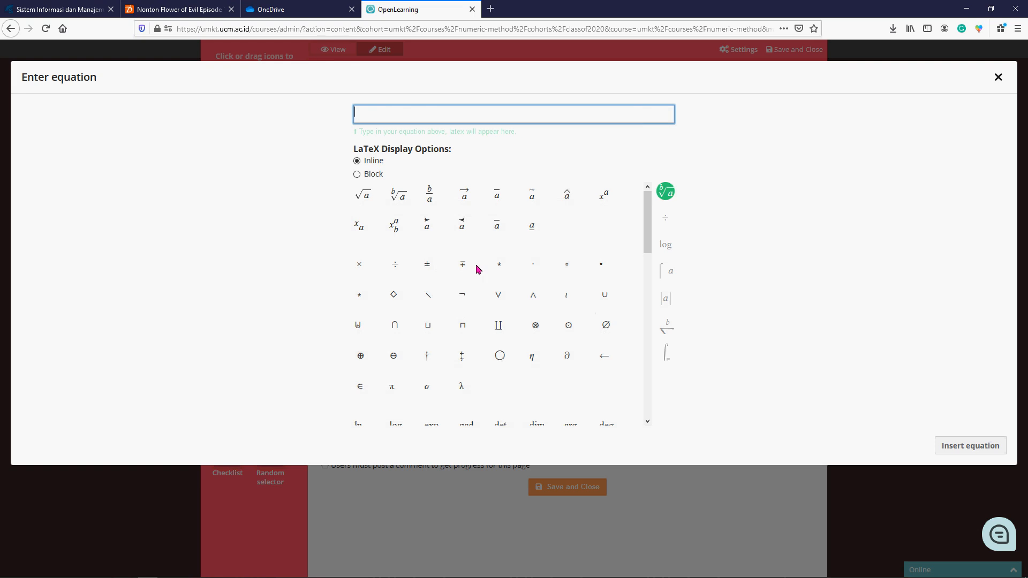
pyautogui.scroll(-3, 544, 377)
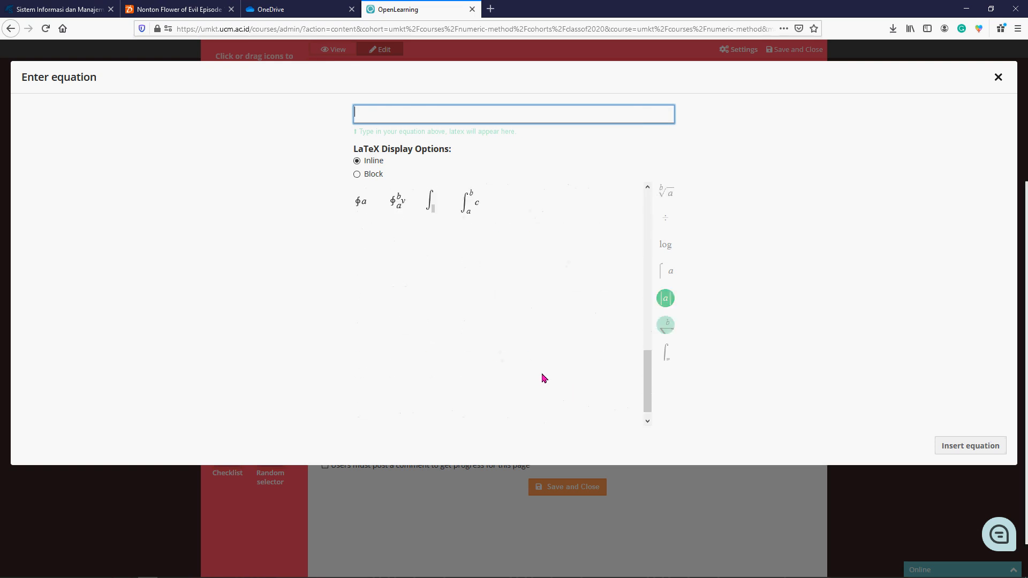
pyautogui.scroll(10, 544, 378)
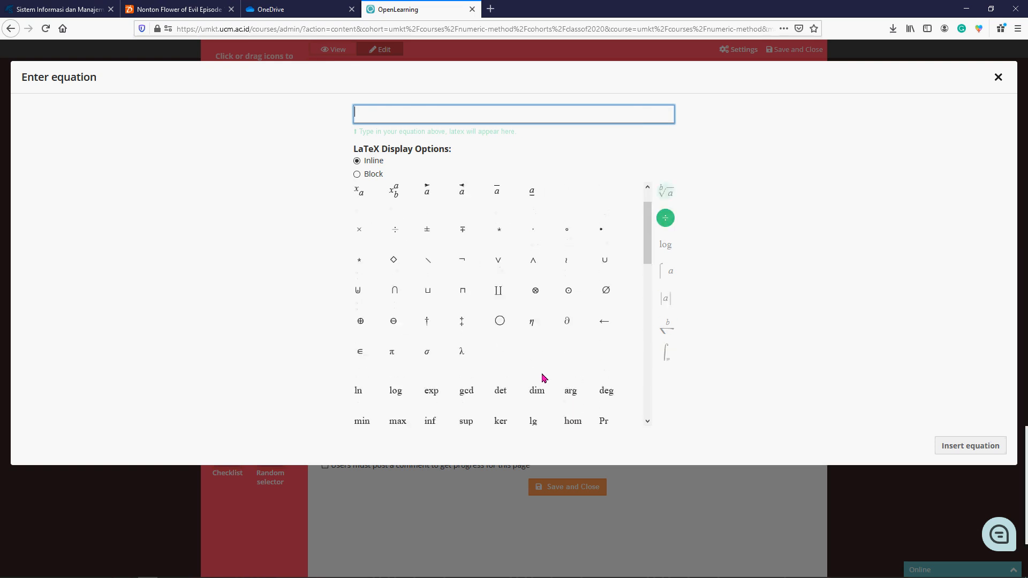
pyautogui.click(998, 78)
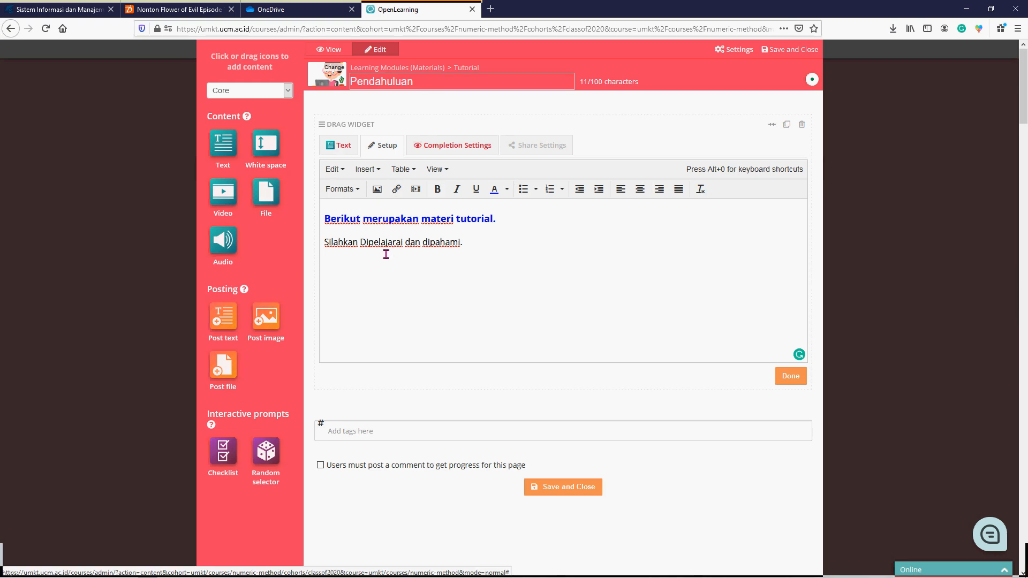
# - Insert a paragraph divider below the second paragraph and check the date/time insert options
pyautogui.click(377, 169)
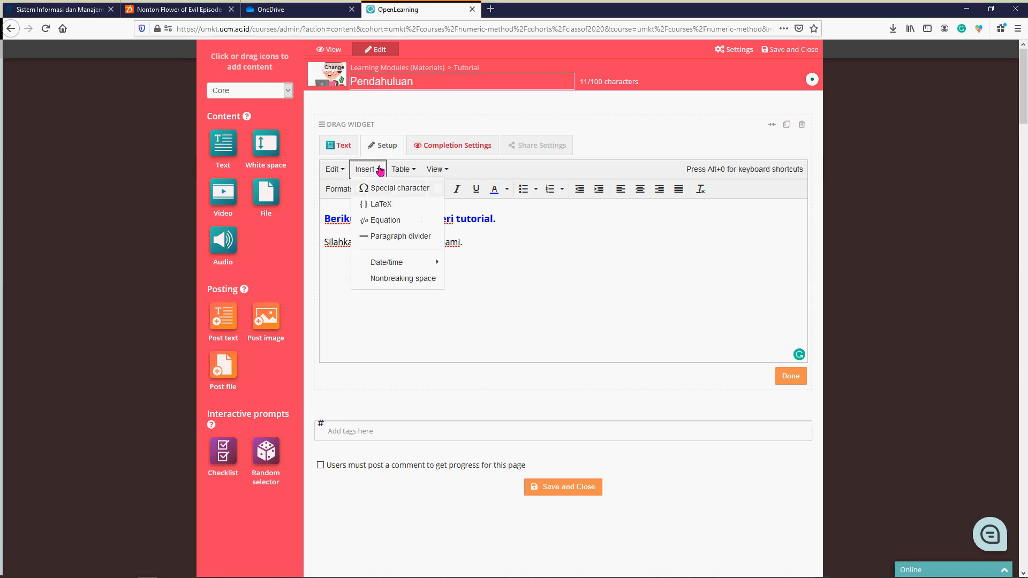
pyautogui.click(412, 237)
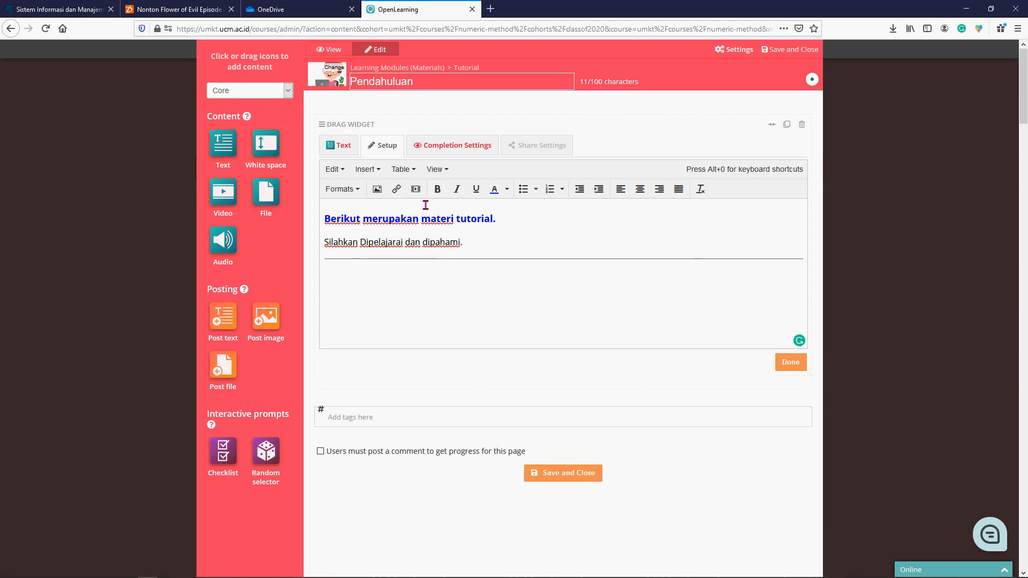
pyautogui.click(384, 172)
pyautogui.moveTo(412, 264)
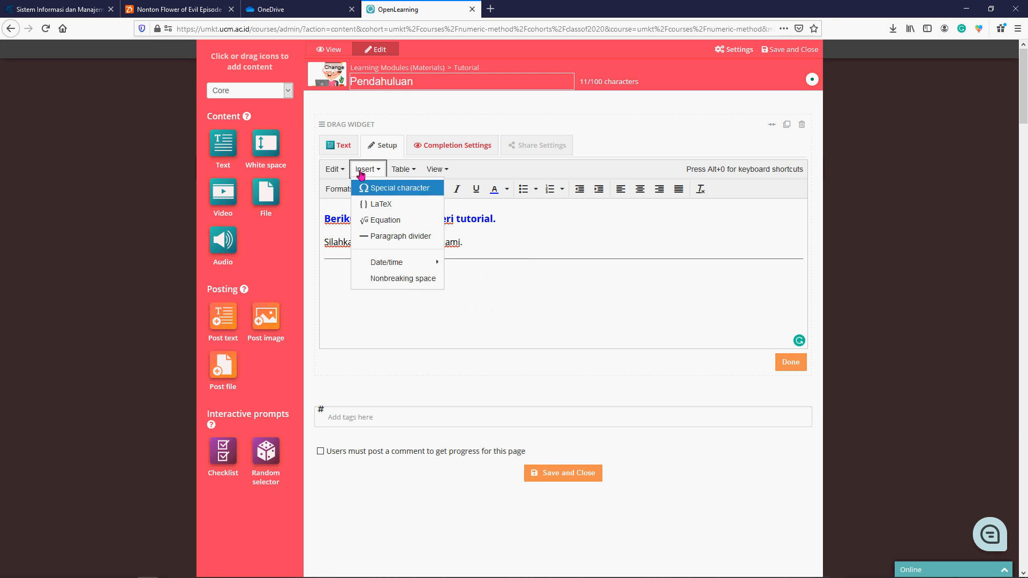
pyautogui.moveTo(348, 171)
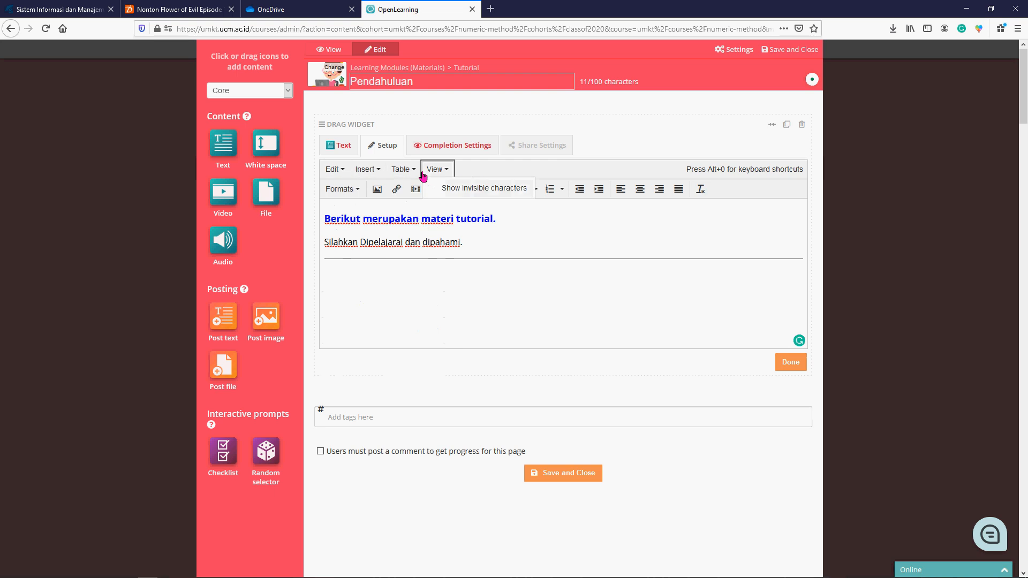
# - Try a table of two columns and one row with "Nama" in its first cell, and delete both columns
pyautogui.moveTo(414, 173)
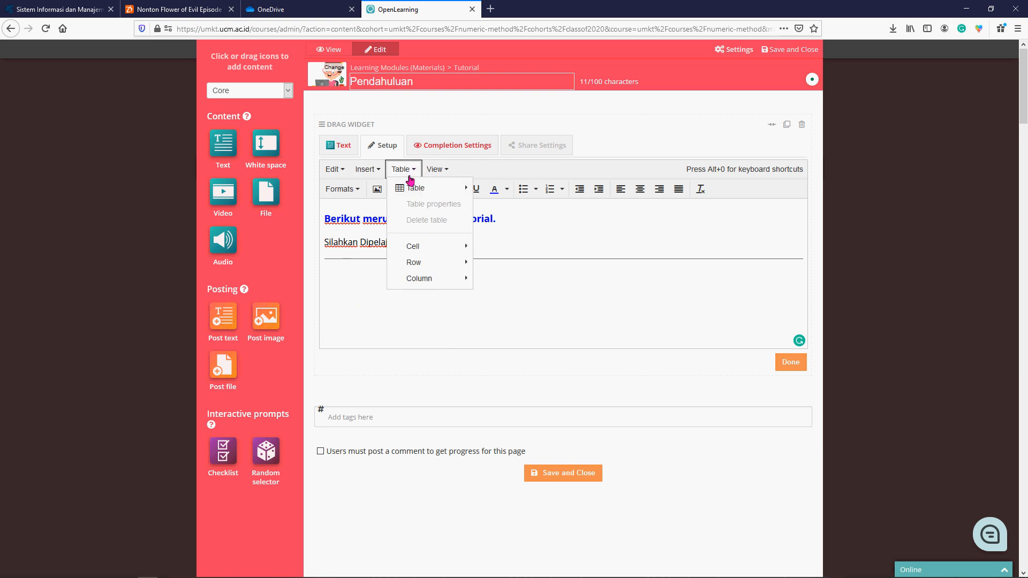
pyautogui.moveTo(414, 192)
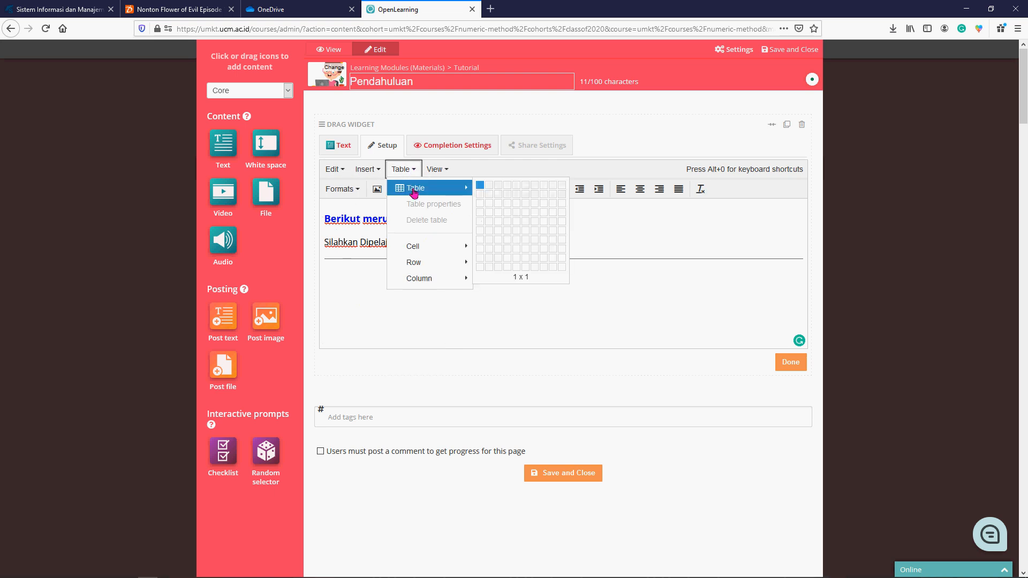
pyautogui.click(489, 186)
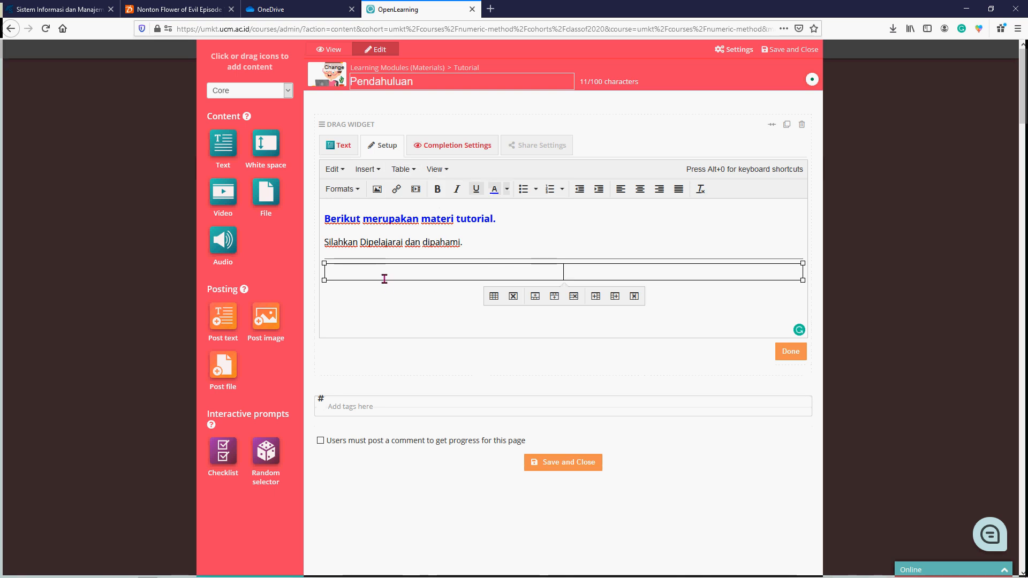
pyautogui.write('Nama')
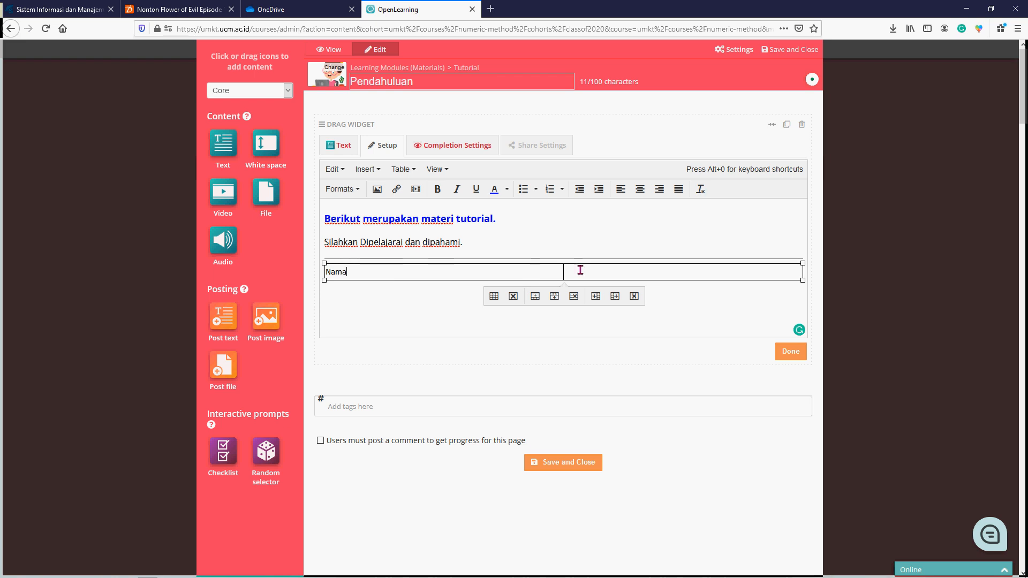
pyautogui.click(580, 270)
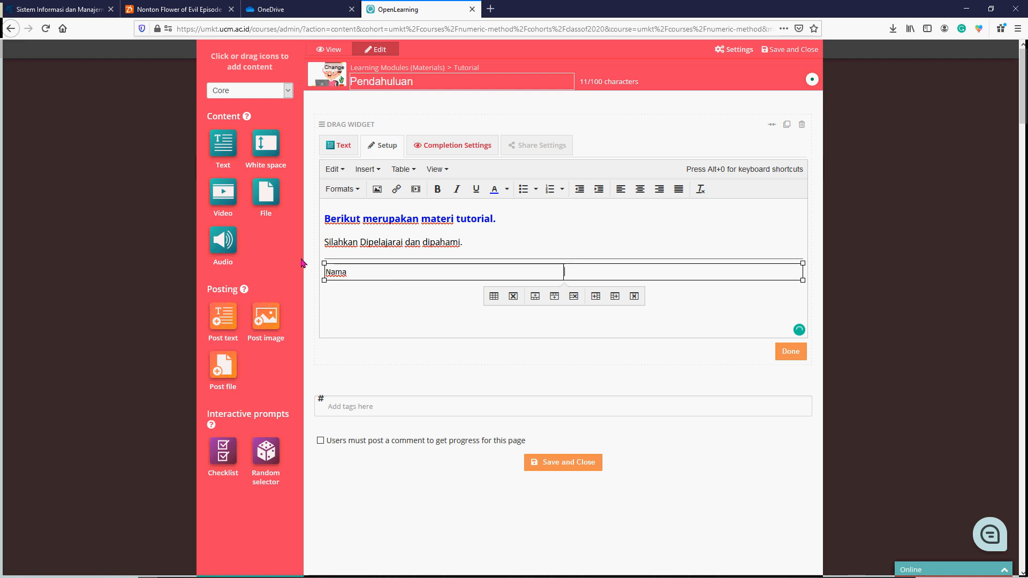
pyautogui.click(635, 297)
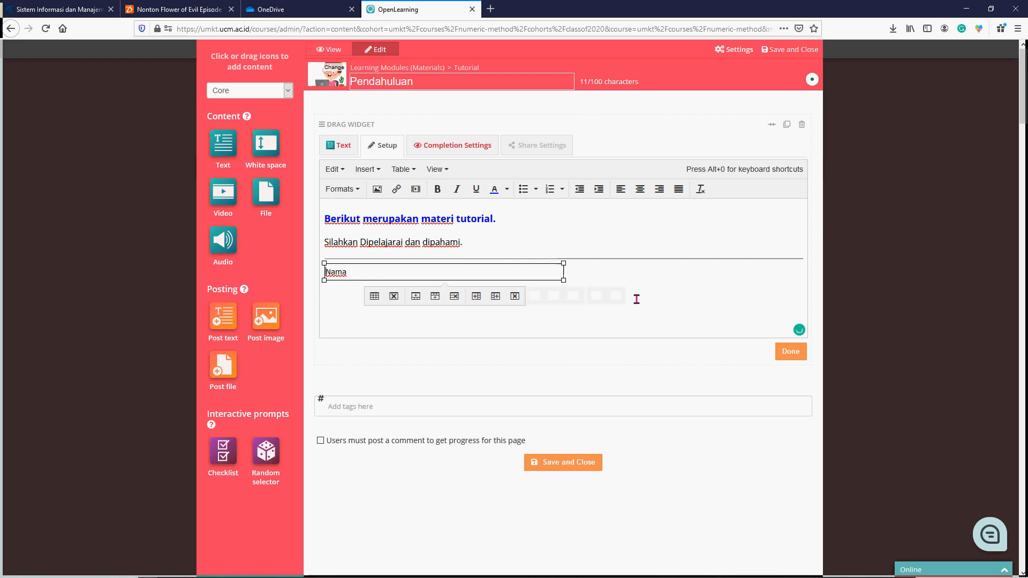
pyautogui.click(520, 297)
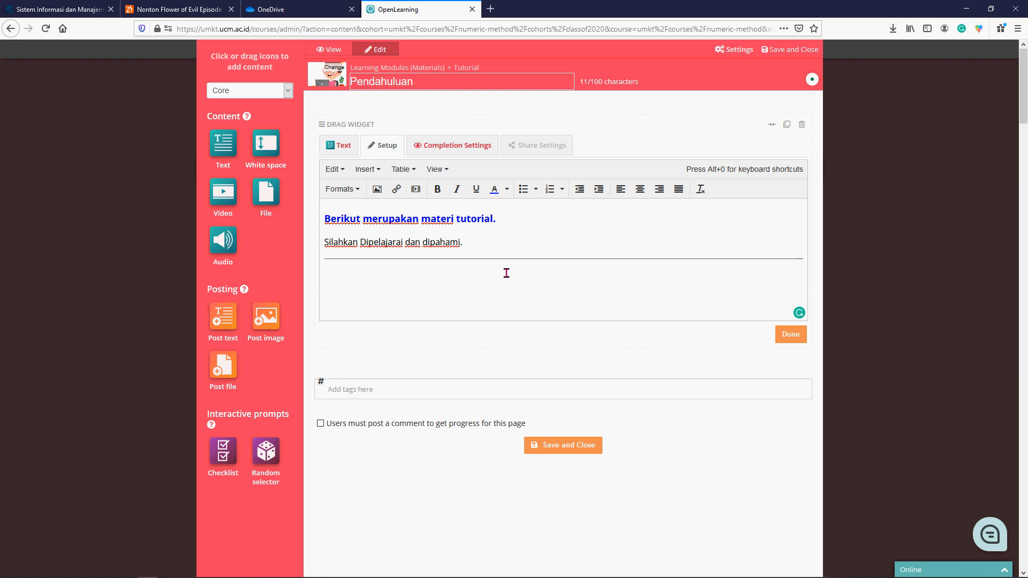
# - Finish editing the text and set the widget's completion tracking to "Completed when scrolled to"
pyautogui.click(791, 335)
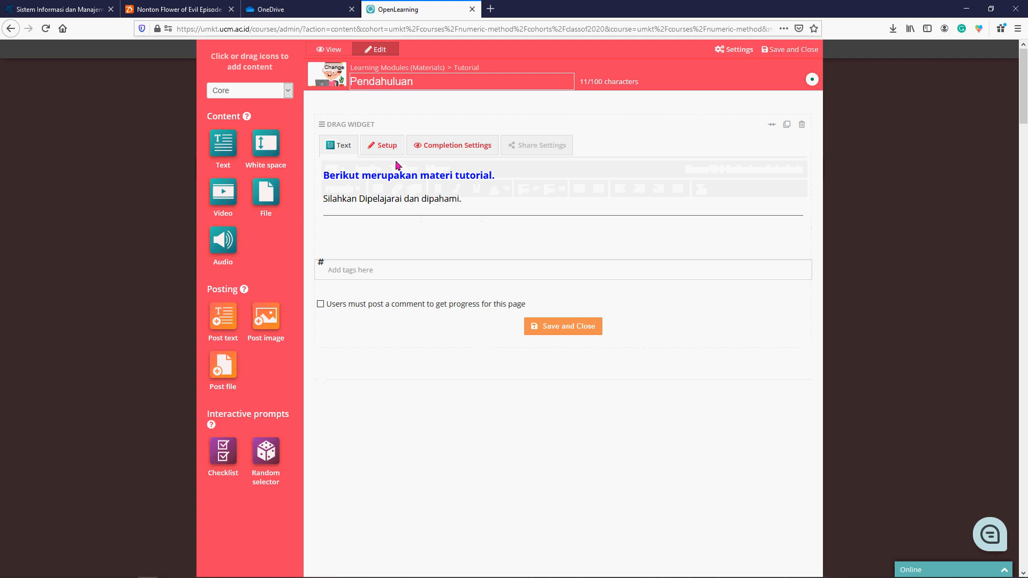
pyautogui.click(455, 150)
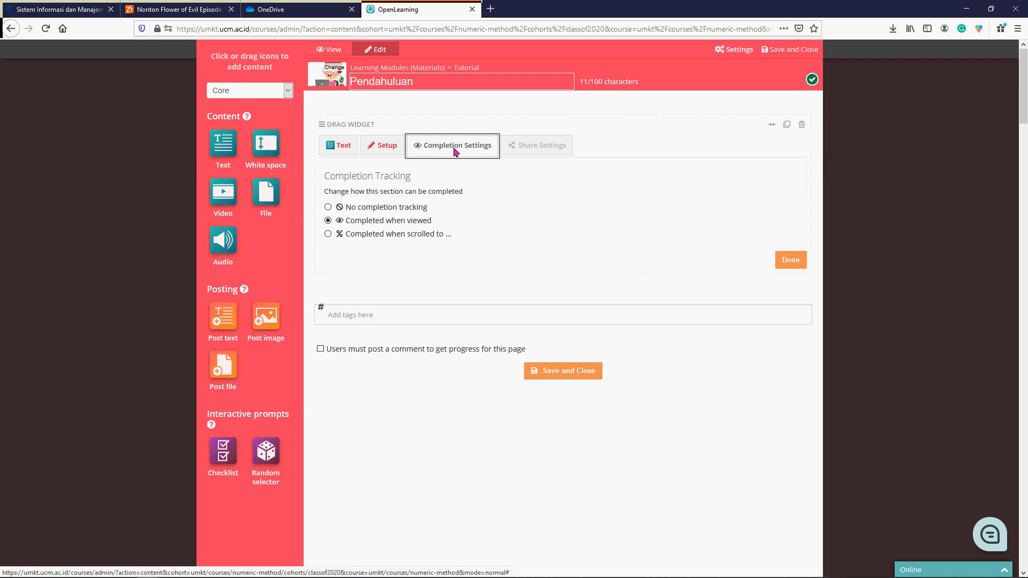
pyautogui.click(401, 236)
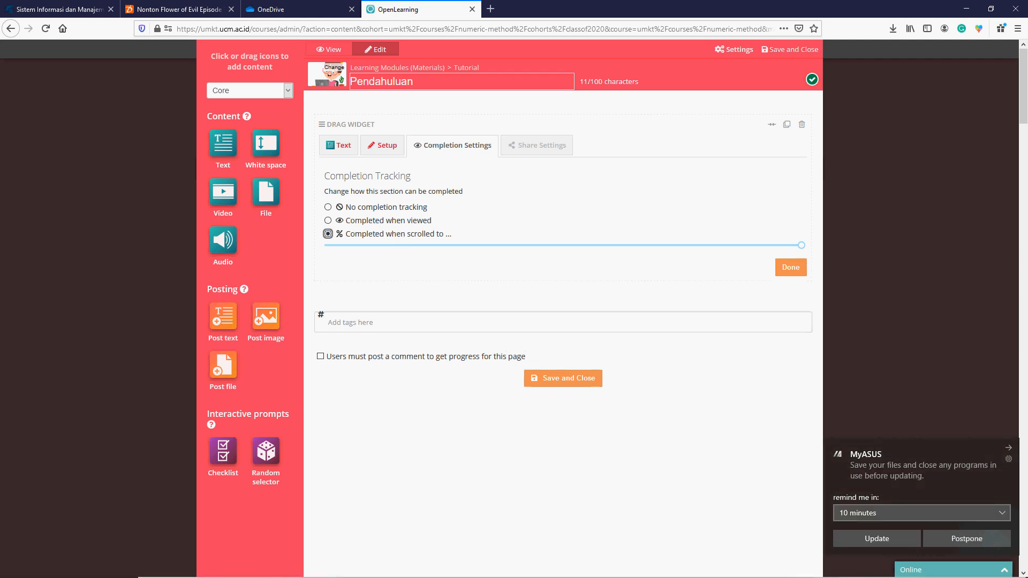
# - Postpone the MyASUS update reminder and finish the text widget's completion settings
pyautogui.click(922, 513)
pyautogui.click(922, 546)
pyautogui.click(967, 539)
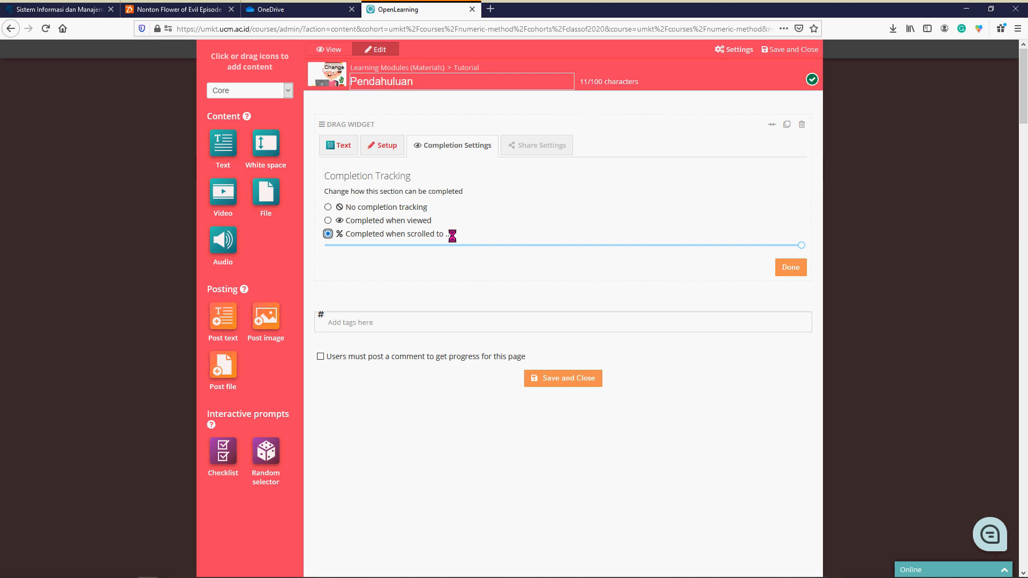
pyautogui.click(793, 267)
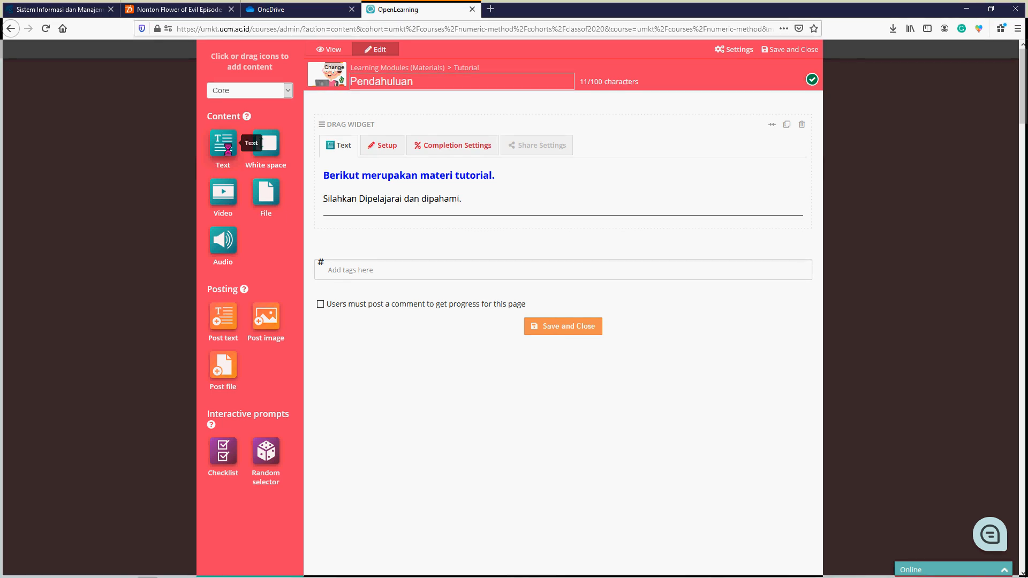
# - Add a second Text widget below the first and upload Slide1.PNG from Guide Video OL > LAPORAN PROGRESS OL on drive D as an image
pyautogui.moveTo(224, 153); pyautogui.dragTo(353, 239)
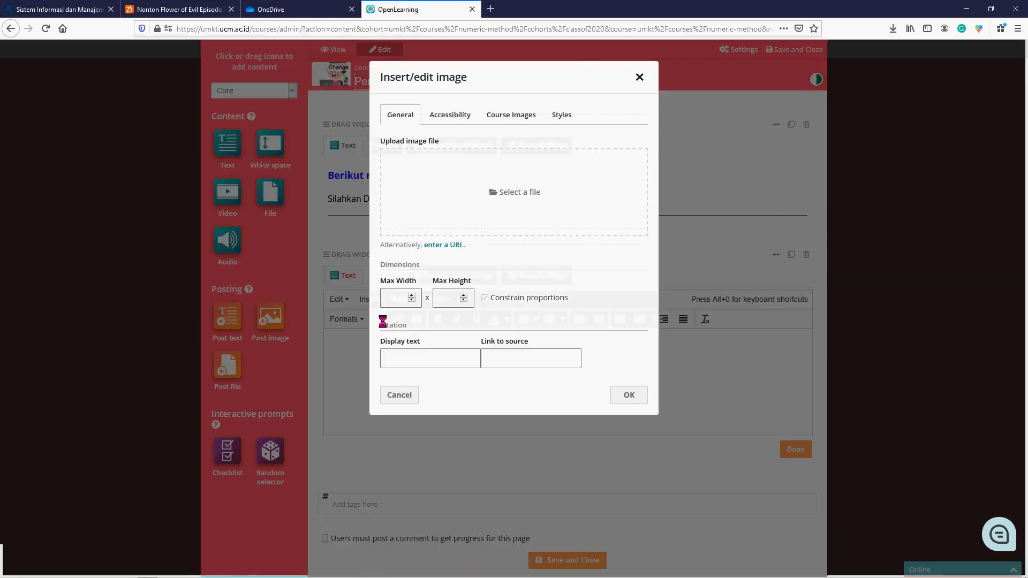
pyautogui.click(524, 201)
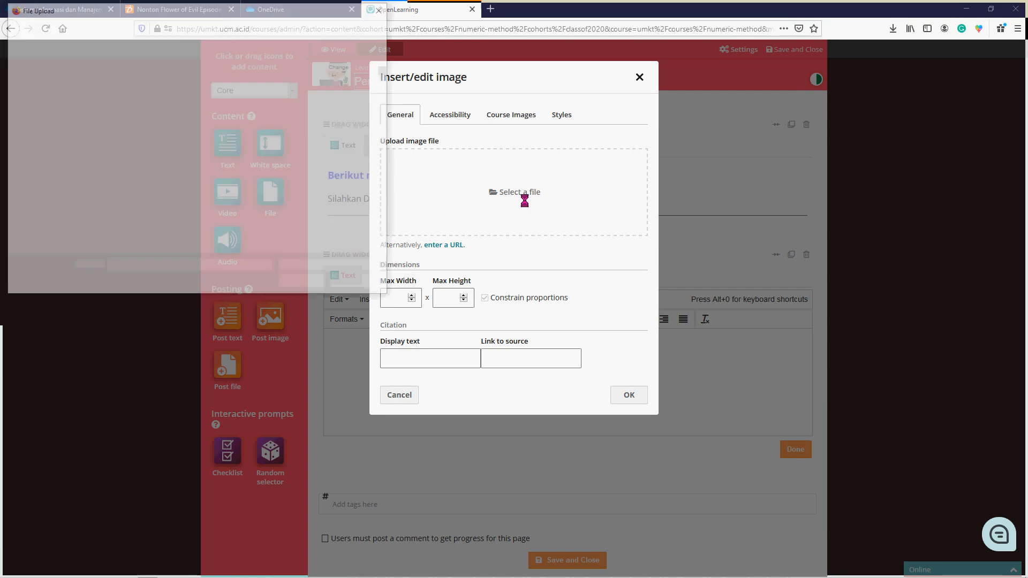
pyautogui.click(57, 242)
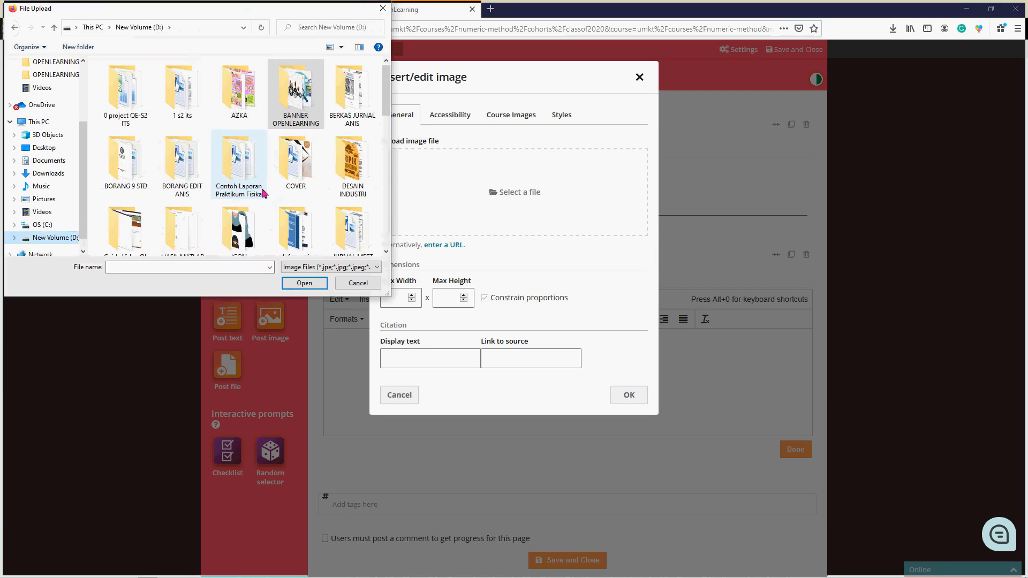
pyautogui.scroll(-1, 264, 194)
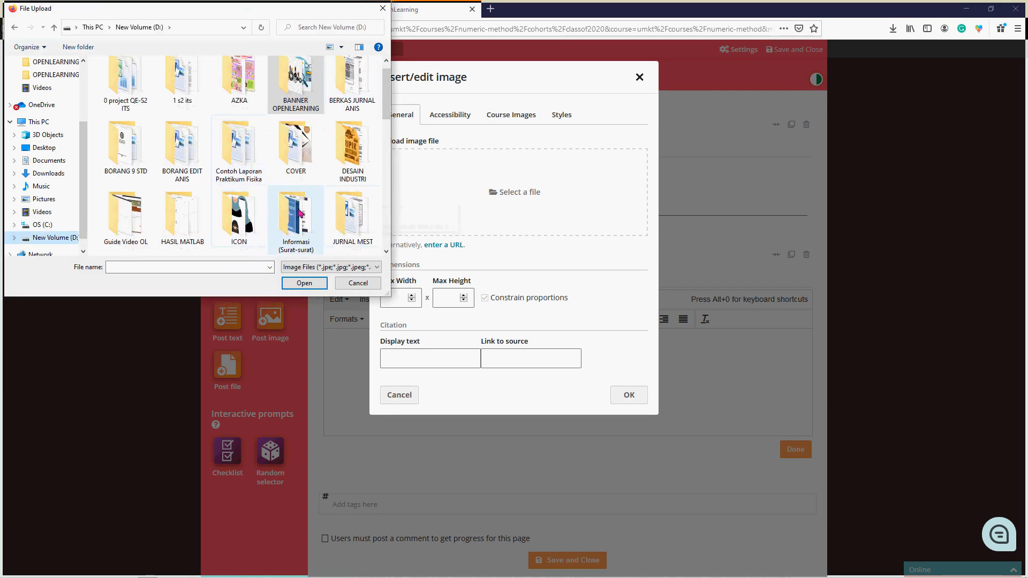
pyautogui.doubleClick(125, 214)
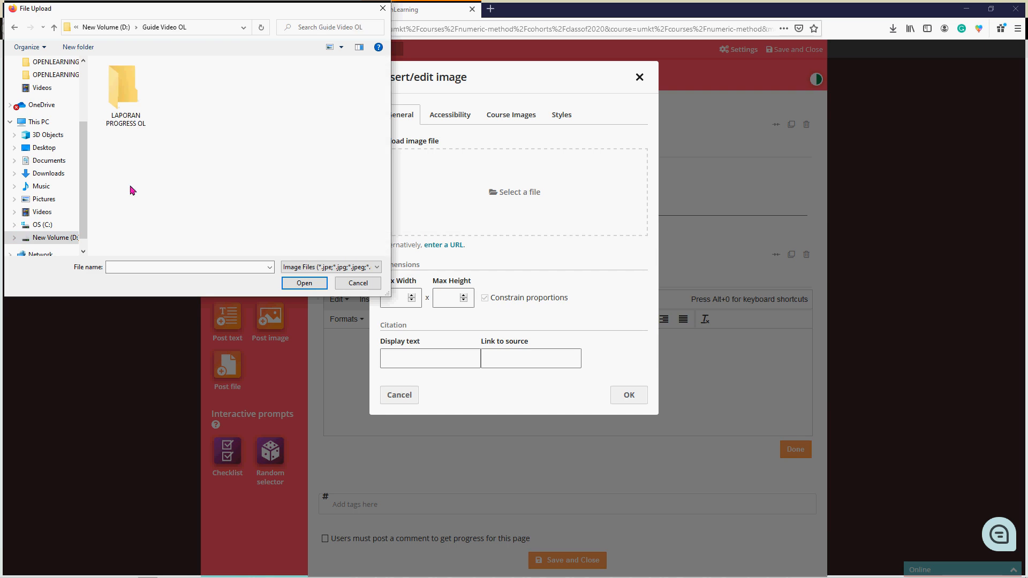
pyautogui.doubleClick(127, 85)
pyautogui.click(130, 75)
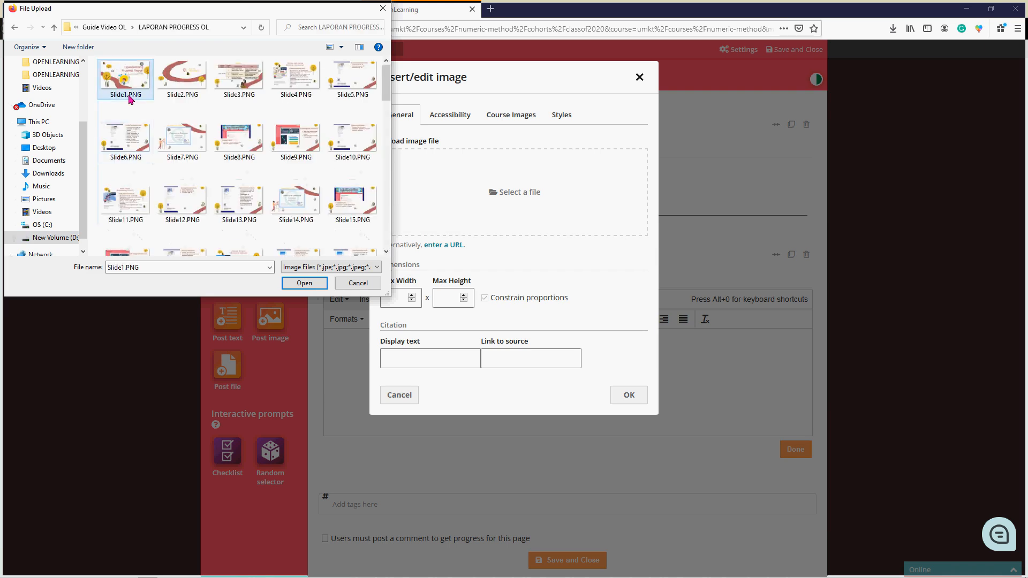
pyautogui.click(304, 284)
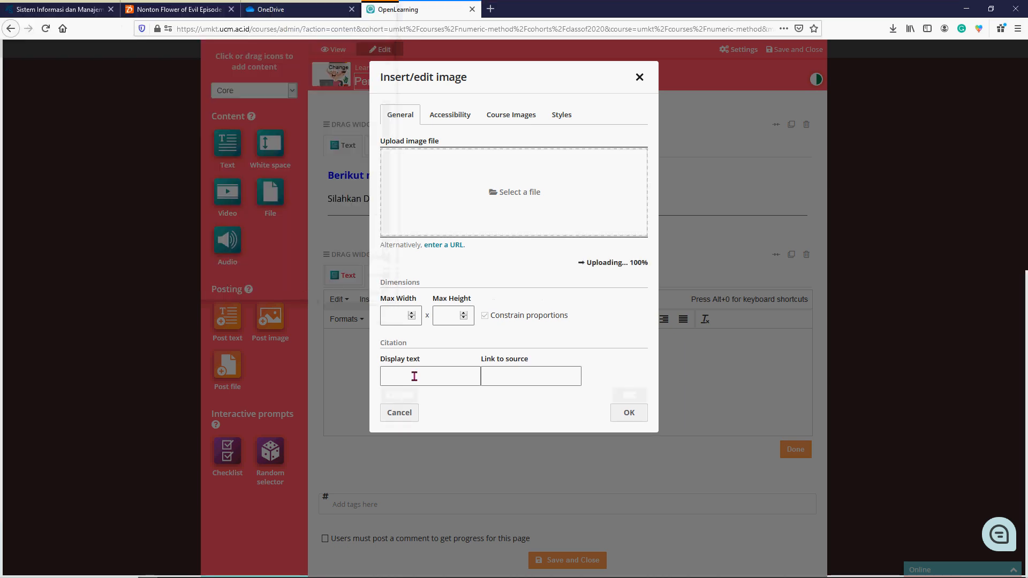
# - Set the image's citation display text to "Slide 1", insert the image and finish editing the second widget
pyautogui.click(414, 377)
pyautogui.write('Slide 1')
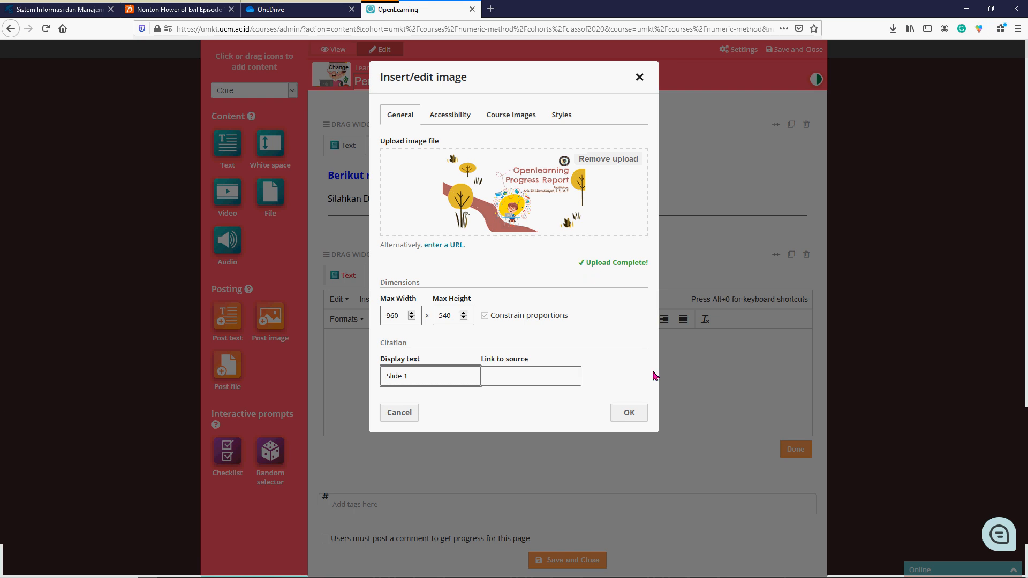
pyautogui.click(632, 414)
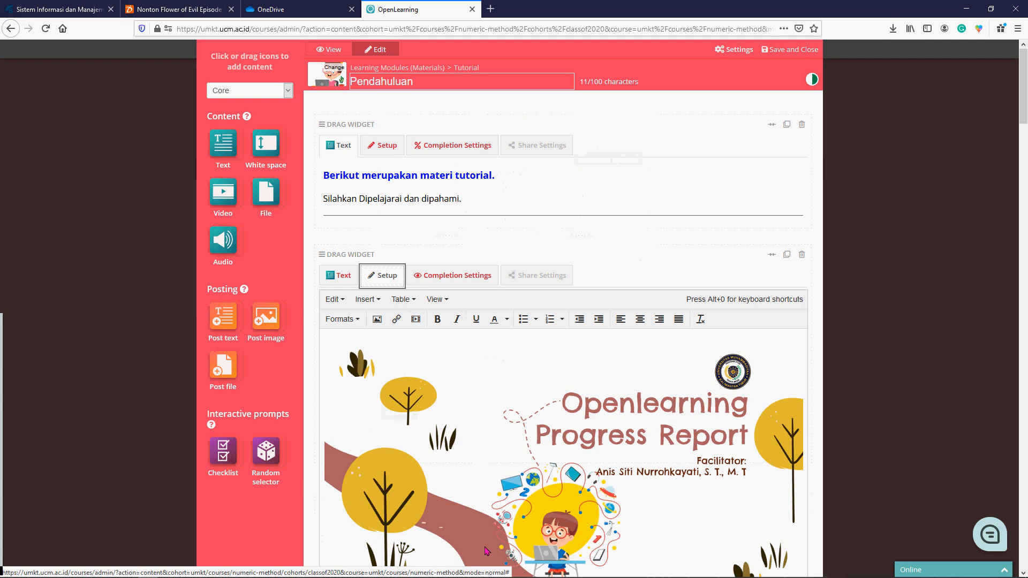
pyautogui.scroll(-1, 538, 423)
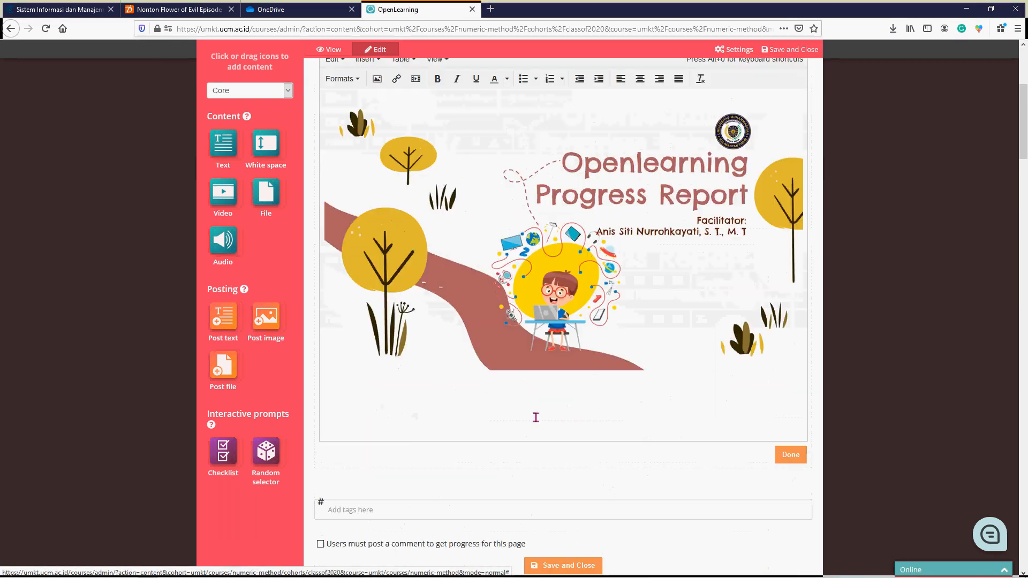
pyautogui.scroll(3, 535, 415)
pyautogui.click(794, 555)
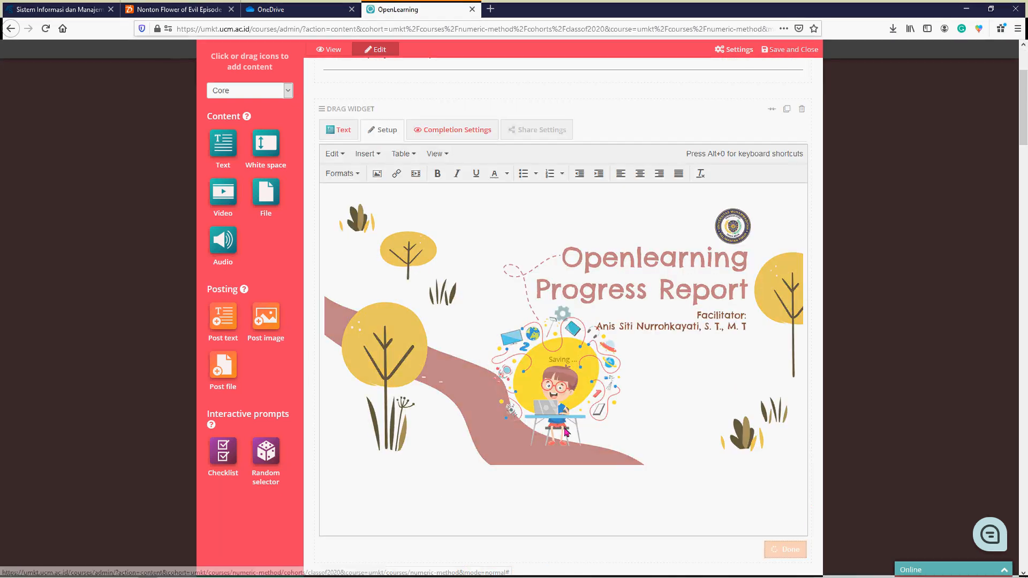
# - Set the image widget's completion tracking to "Completed when scrolled to" and close its completion settings
pyautogui.click(444, 133)
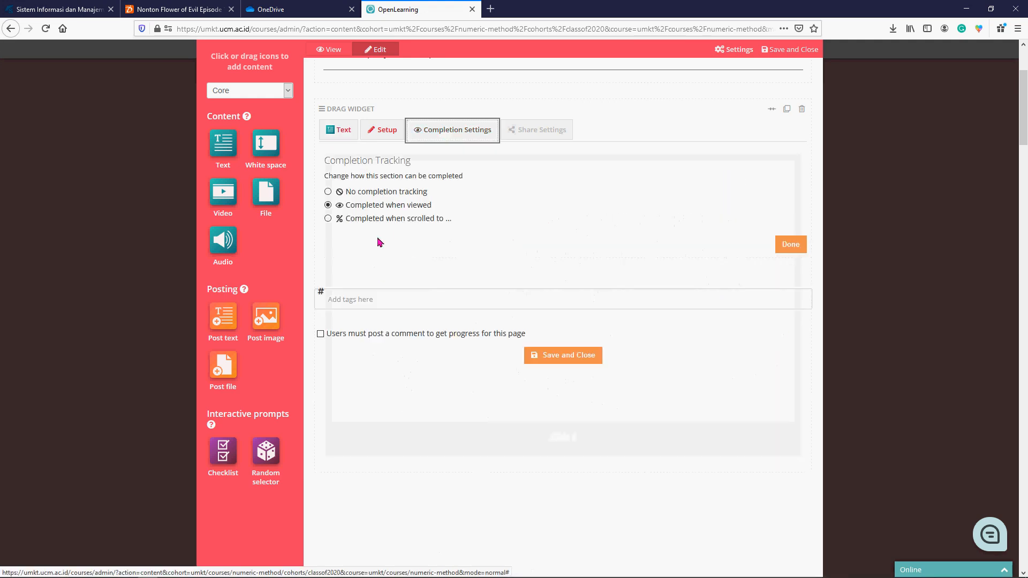
pyautogui.click(431, 219)
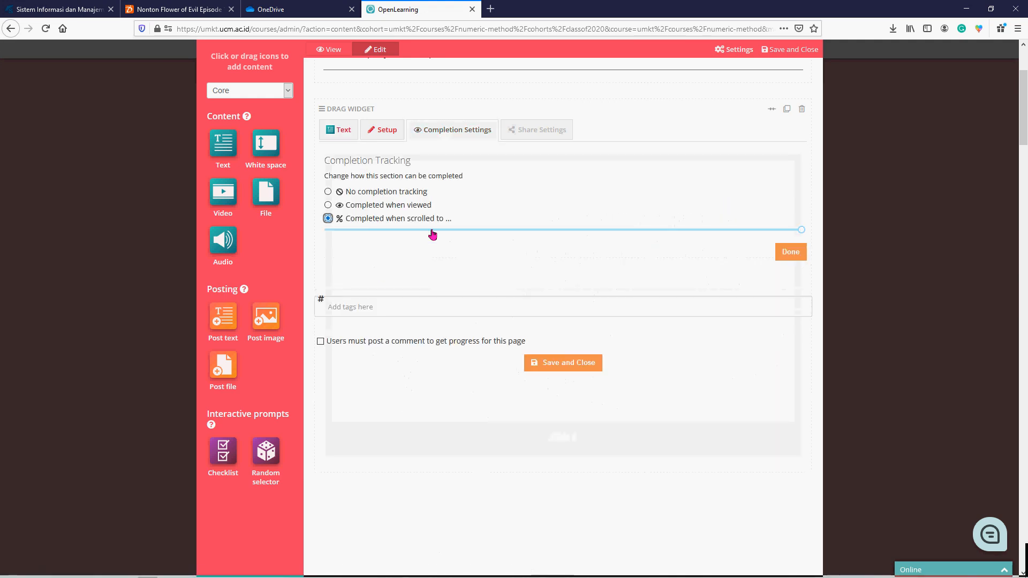
pyautogui.click(790, 254)
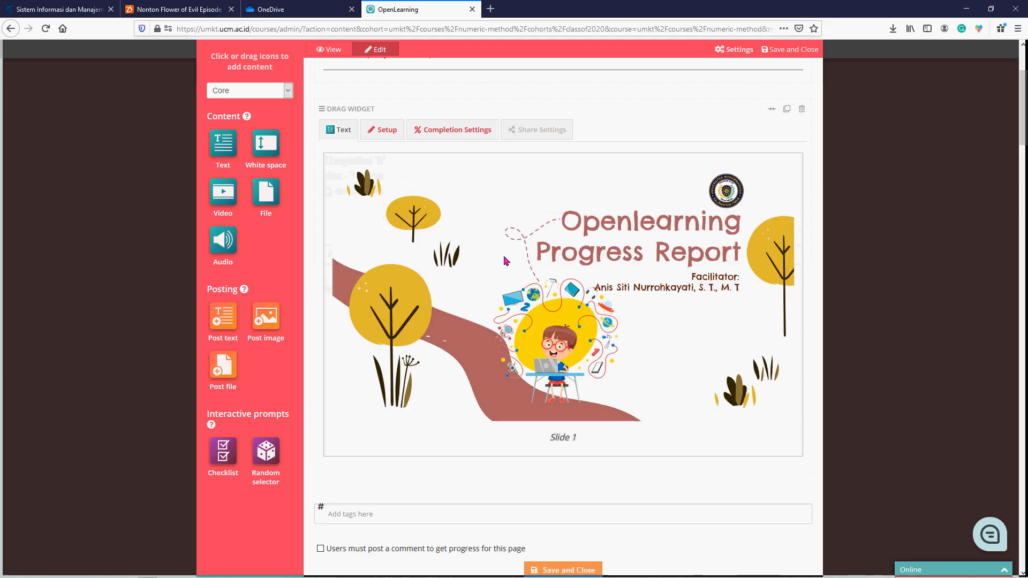
# - Examine the Pendahuluan page's access settings, including the Custom viewer options, and return viewer access to Default
pyautogui.scroll(-4, 506, 261)
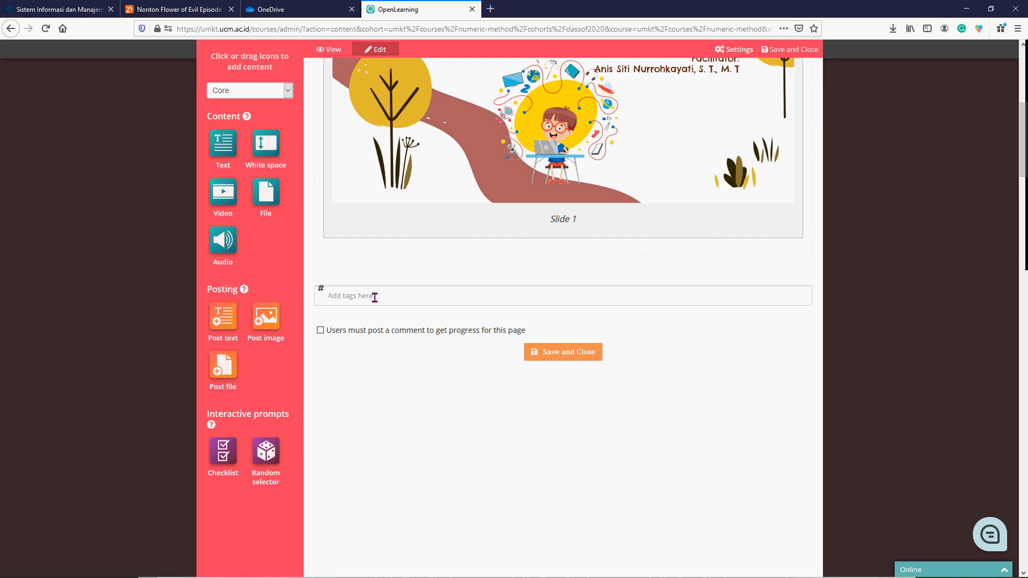
pyautogui.scroll(6, 661, 349)
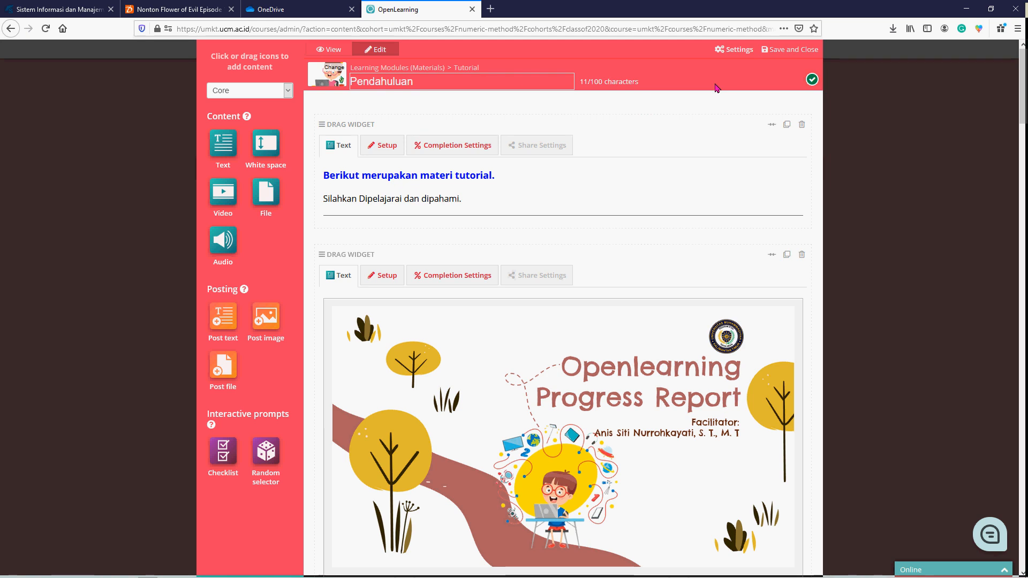
pyautogui.click(734, 49)
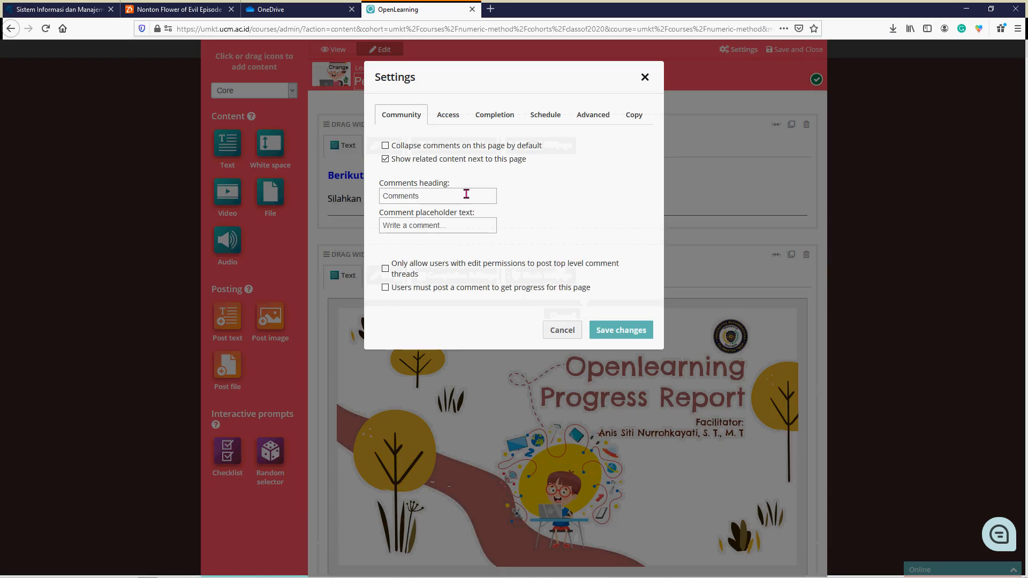
pyautogui.click(455, 117)
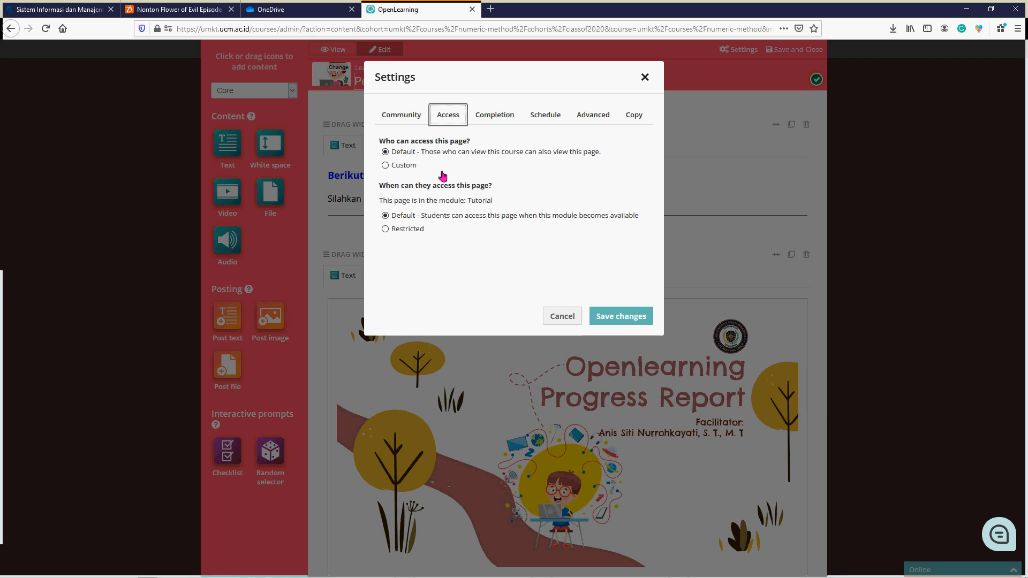
pyautogui.click(405, 167)
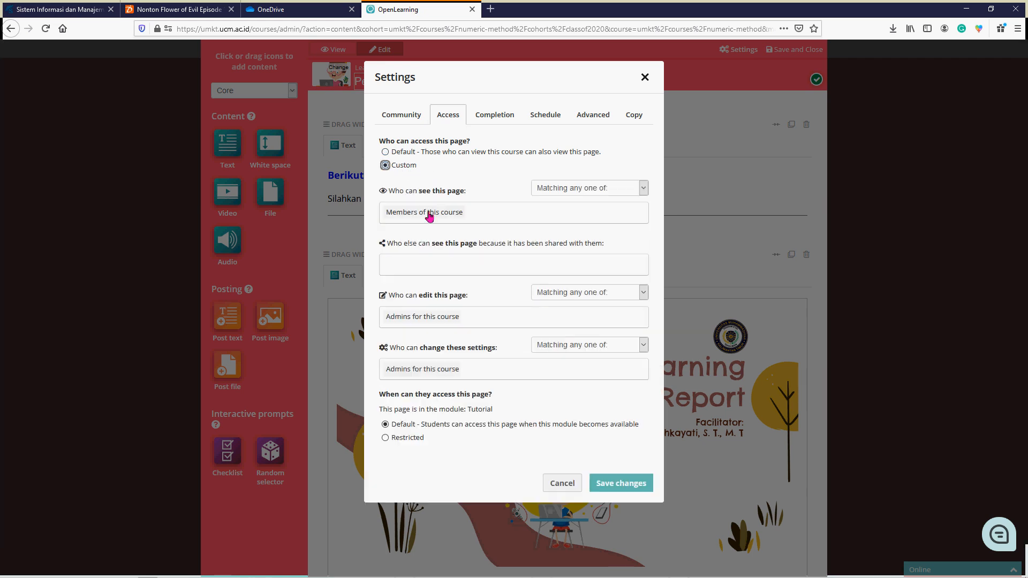
pyautogui.click(390, 154)
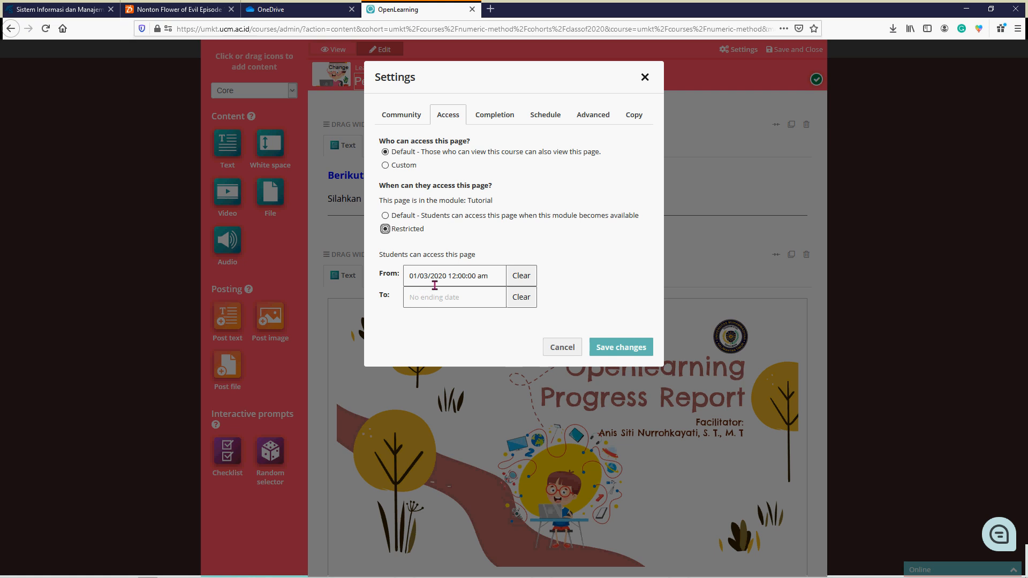
# - Restrict when students can access the page and clear the access period's start date
pyautogui.click(522, 280)
pyautogui.click(473, 280)
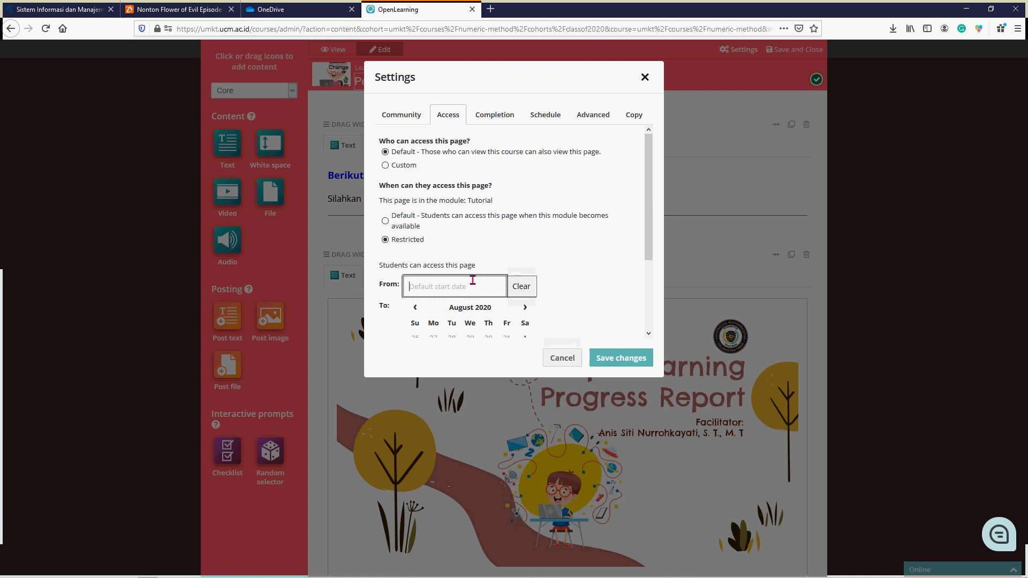
pyautogui.scroll(-3, 488, 309)
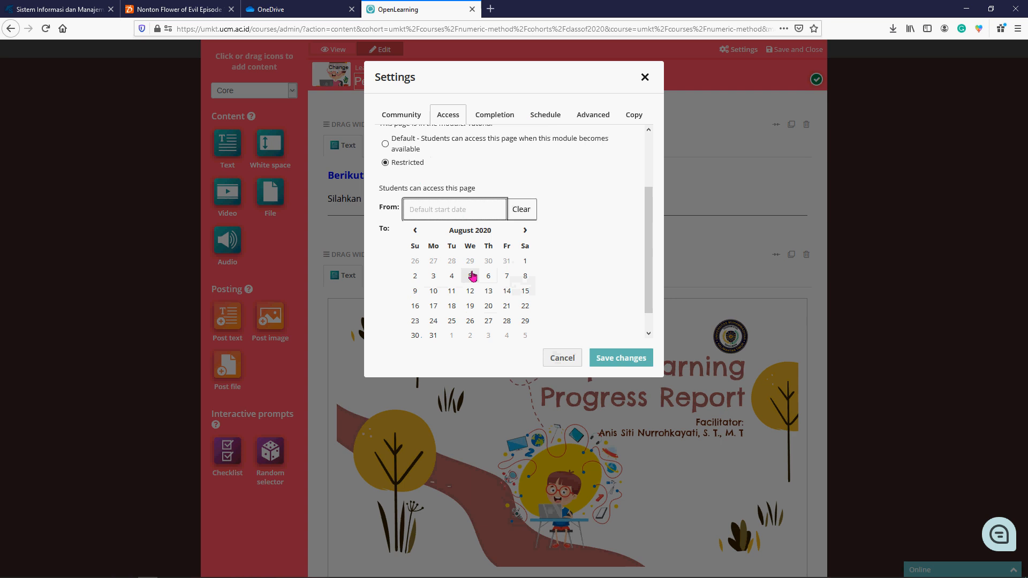
pyautogui.click(557, 359)
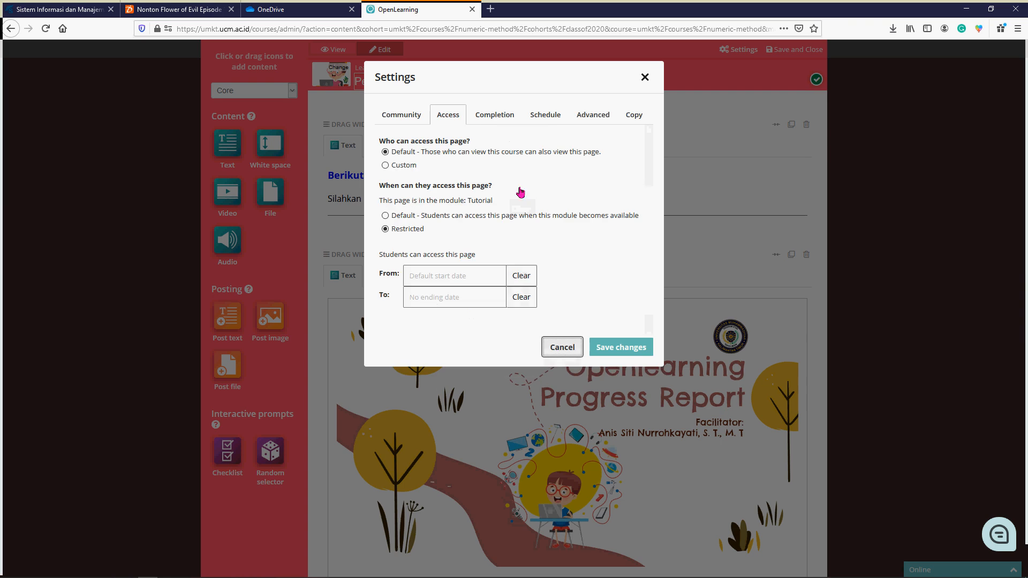
# - Check the page's Completion and Schedule settings, save the settings changes, and save and close the Pendahuluan page
pyautogui.click(489, 118)
pyautogui.click(536, 118)
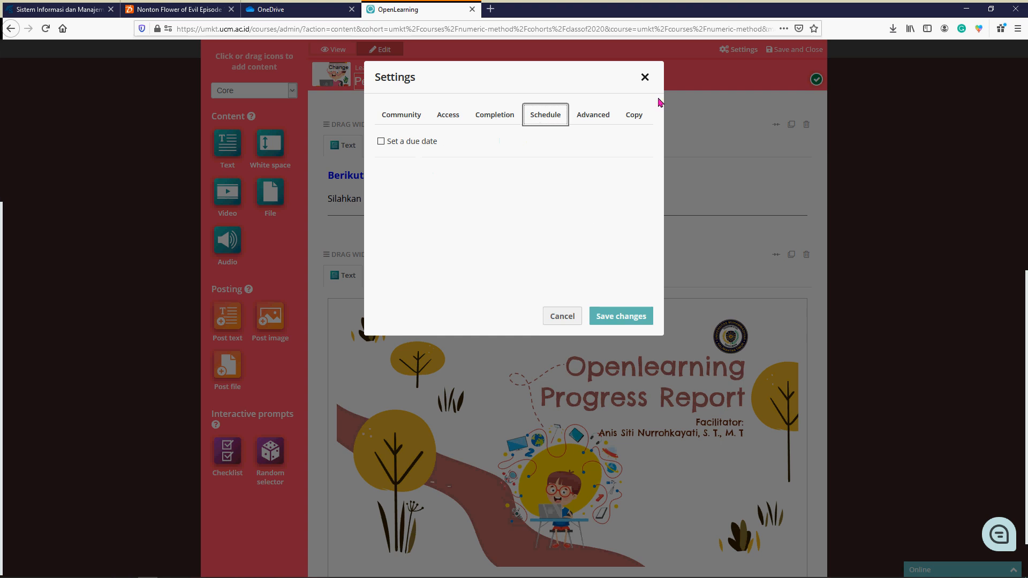
pyautogui.click(611, 316)
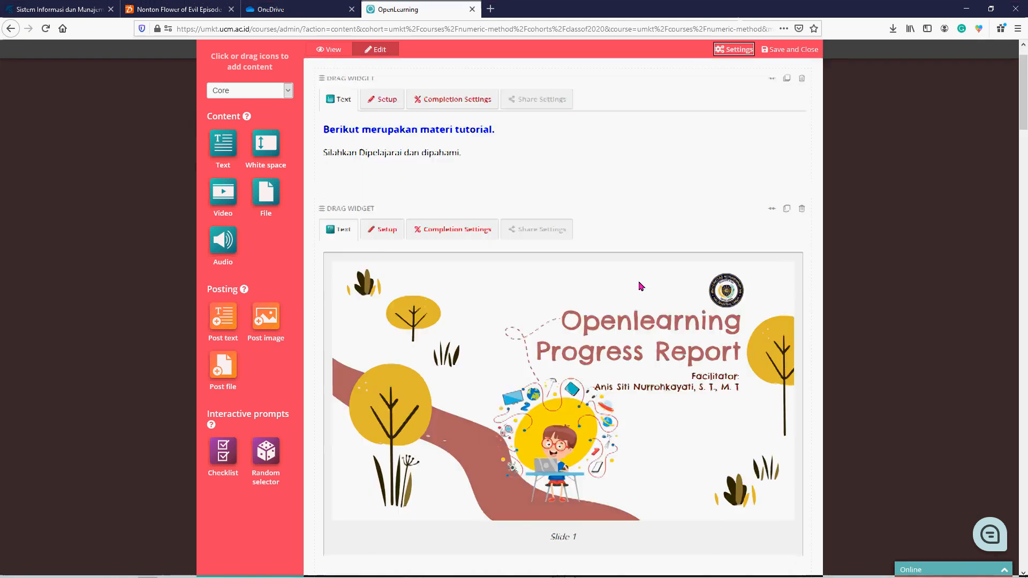
pyautogui.click(787, 51)
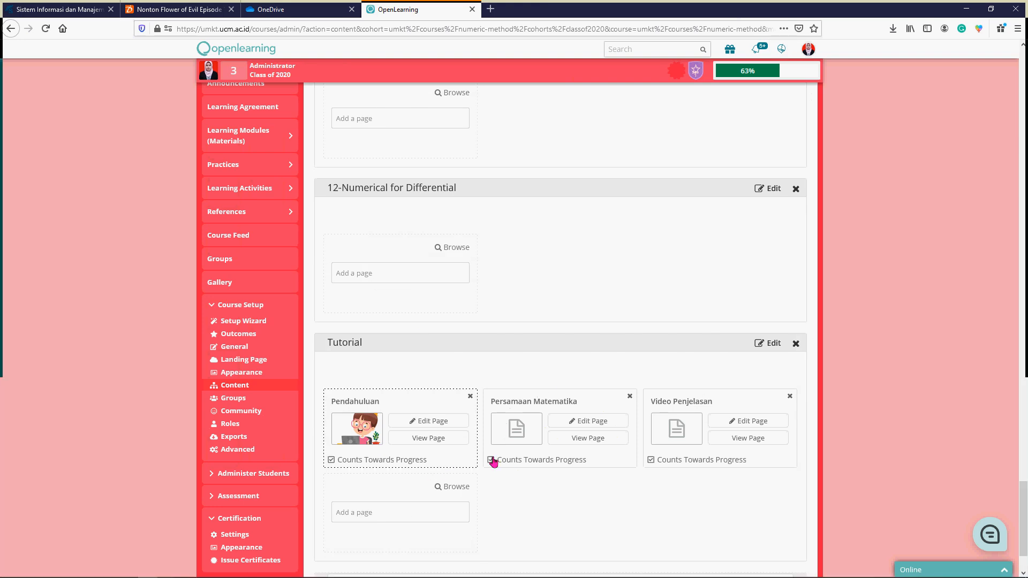
# - Open the Persamaan Matematika page for editing and upload Slide8.PNG from LAPORAN PROGRESS OL as an image in its text widget
pyautogui.click(590, 422)
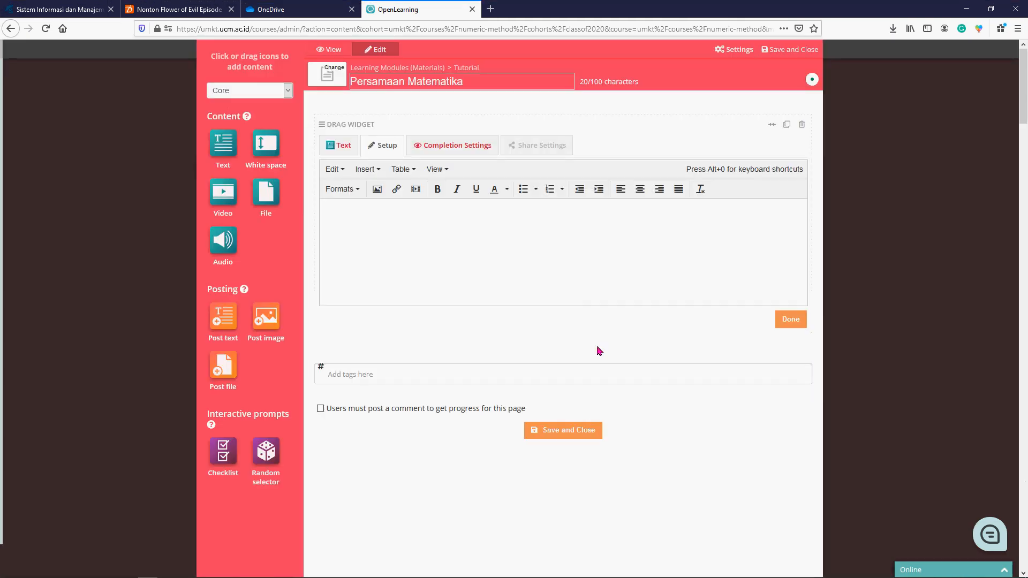
pyautogui.click(329, 85)
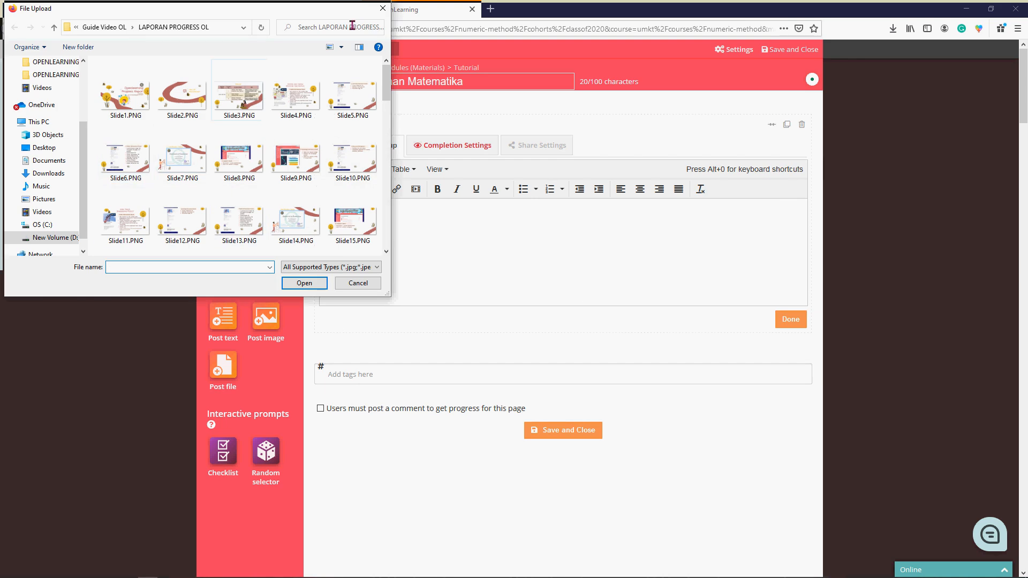
pyautogui.click(382, 8)
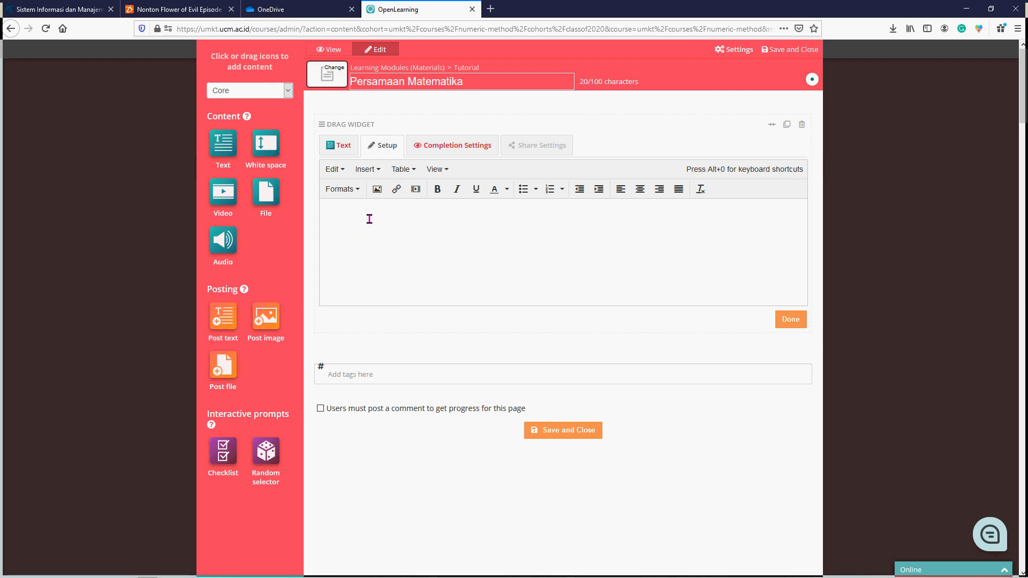
pyautogui.click(377, 189)
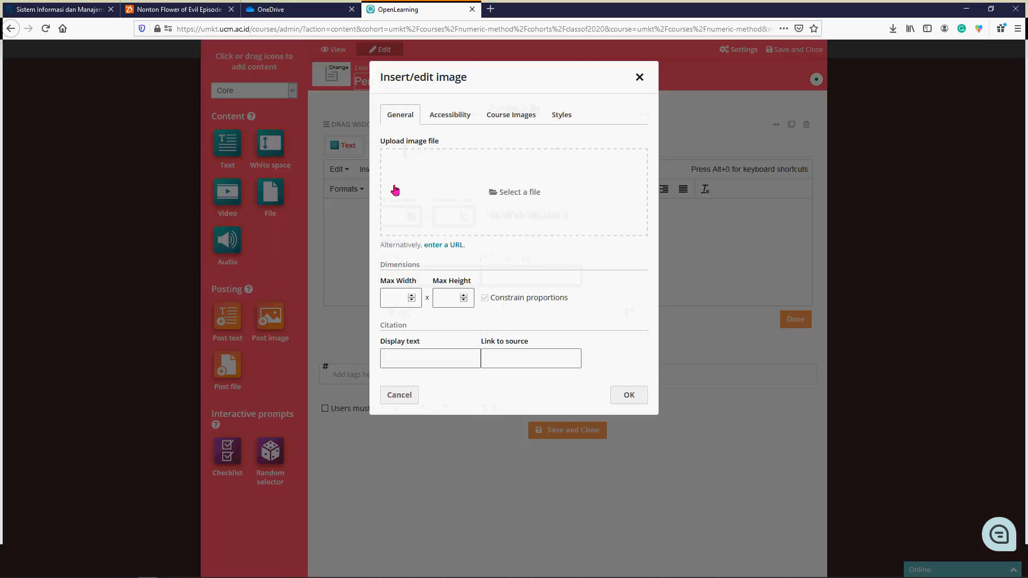
pyautogui.click(485, 202)
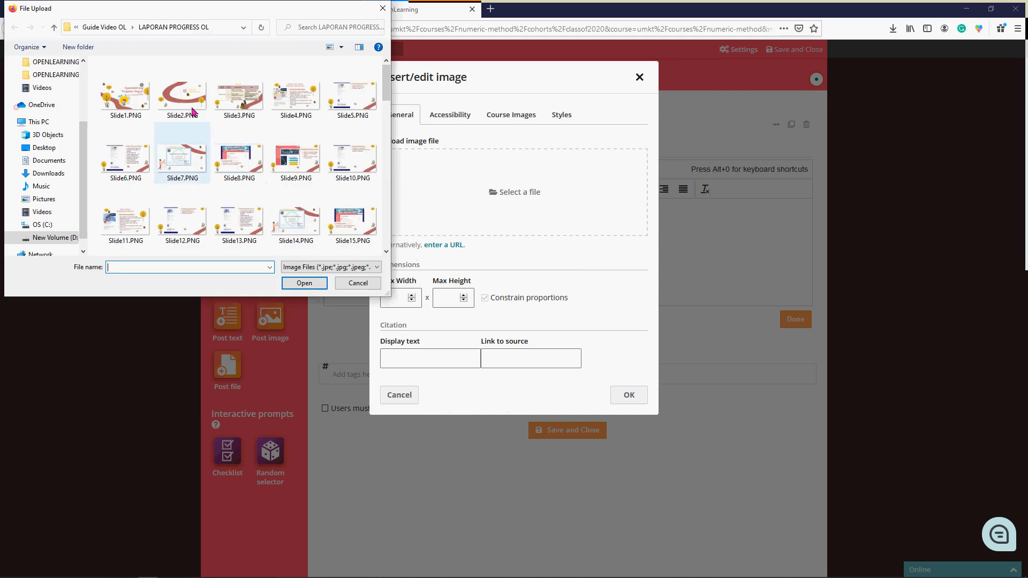
pyautogui.click(188, 105)
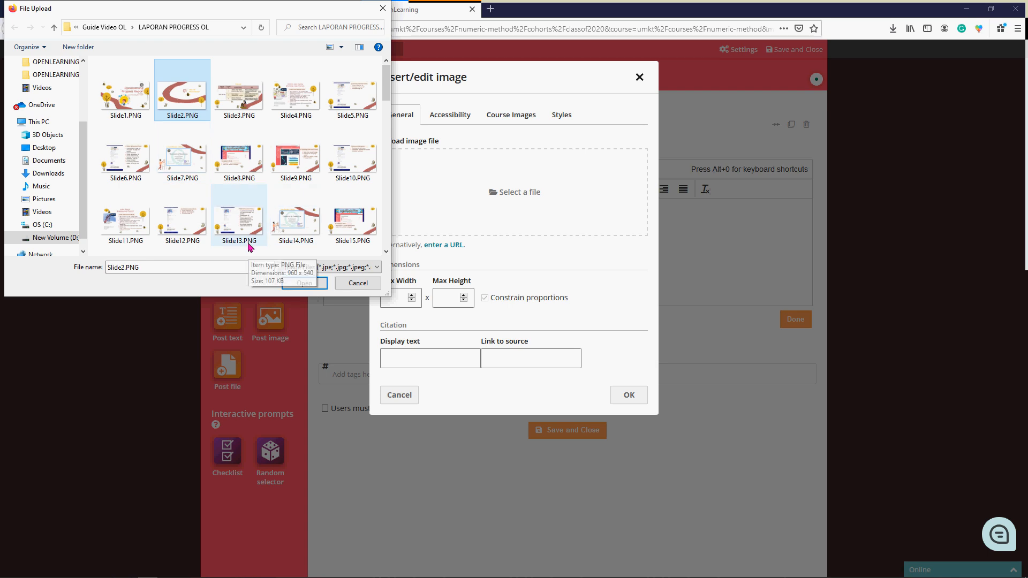
pyautogui.click(239, 159)
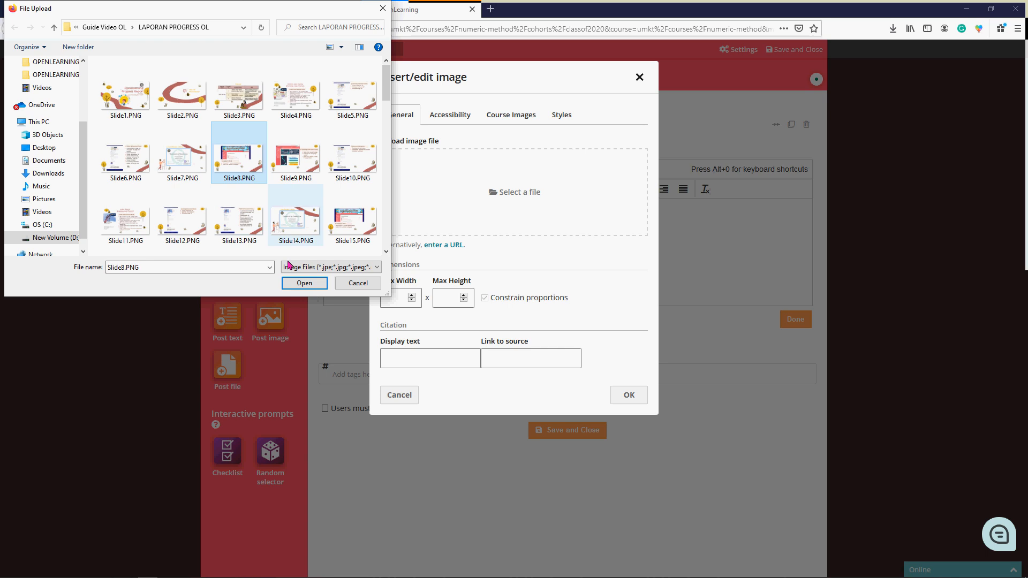
pyautogui.click(304, 283)
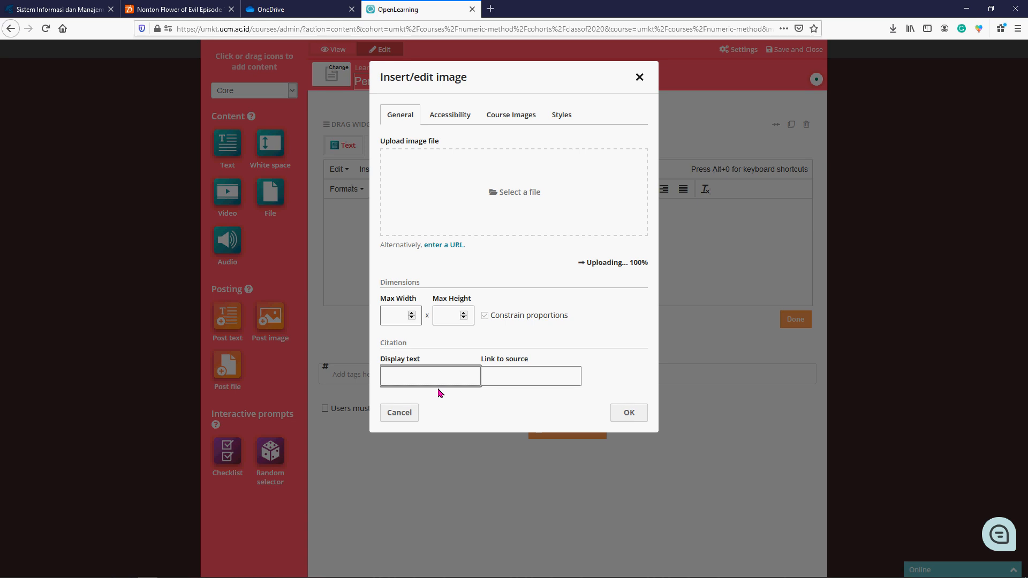
# - Set the image's citation display text to "Slide 8" and insert the image into the widget
pyautogui.write('Slide 8')
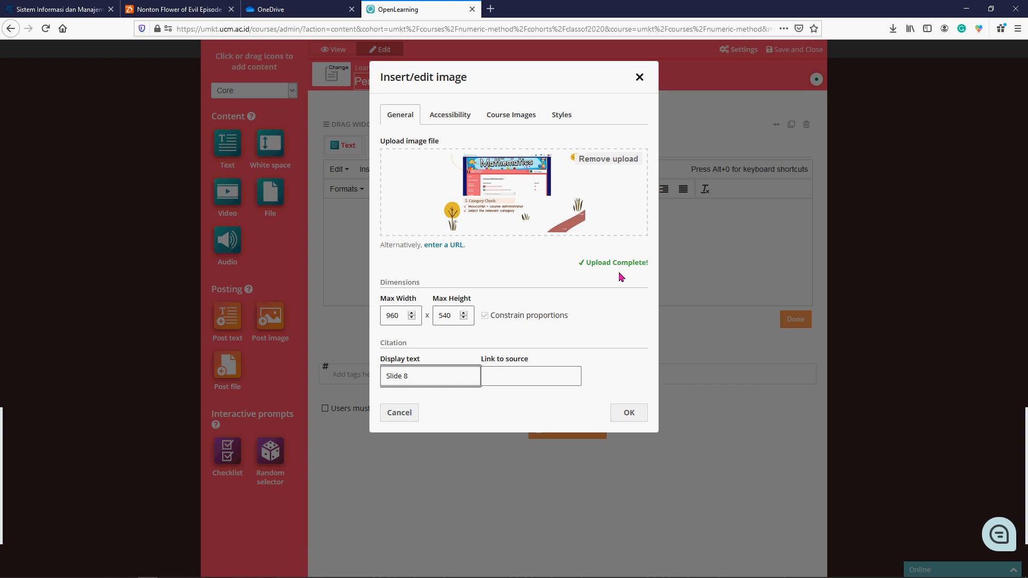
pyautogui.click(629, 415)
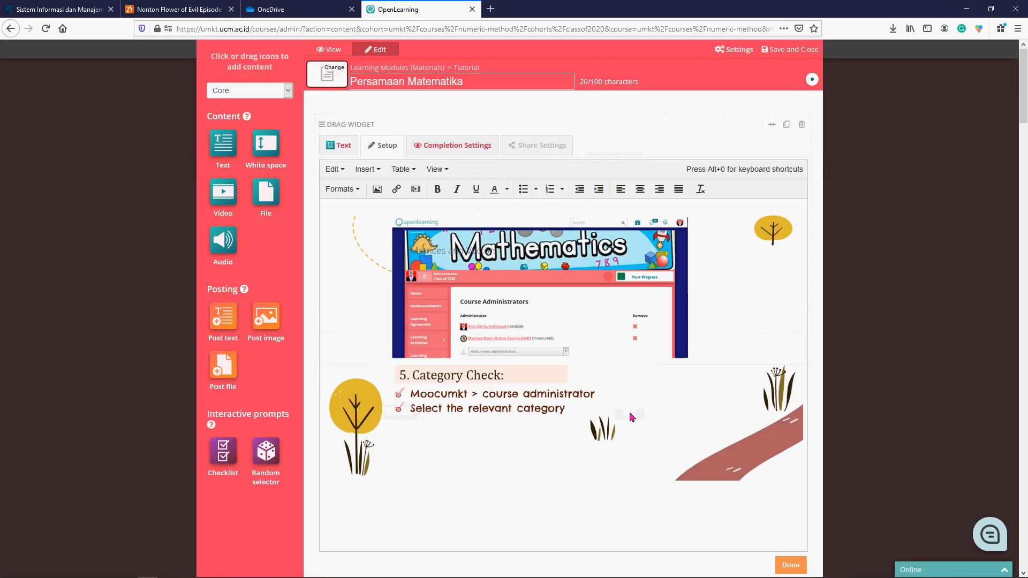
# - Save the widget's content and set its completion tracking to "Completed when scrolled to"
pyautogui.click(457, 145)
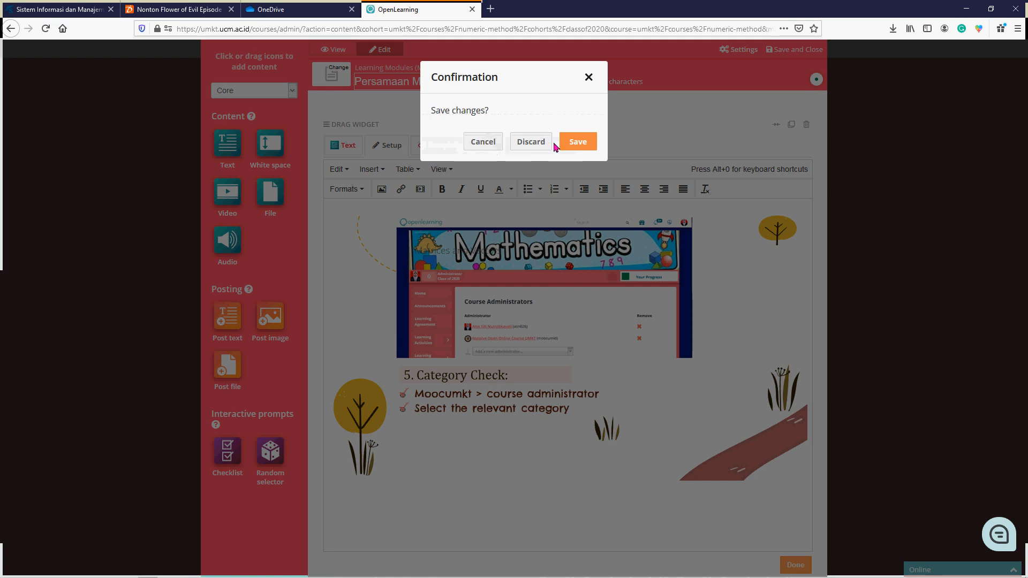
pyautogui.click(578, 142)
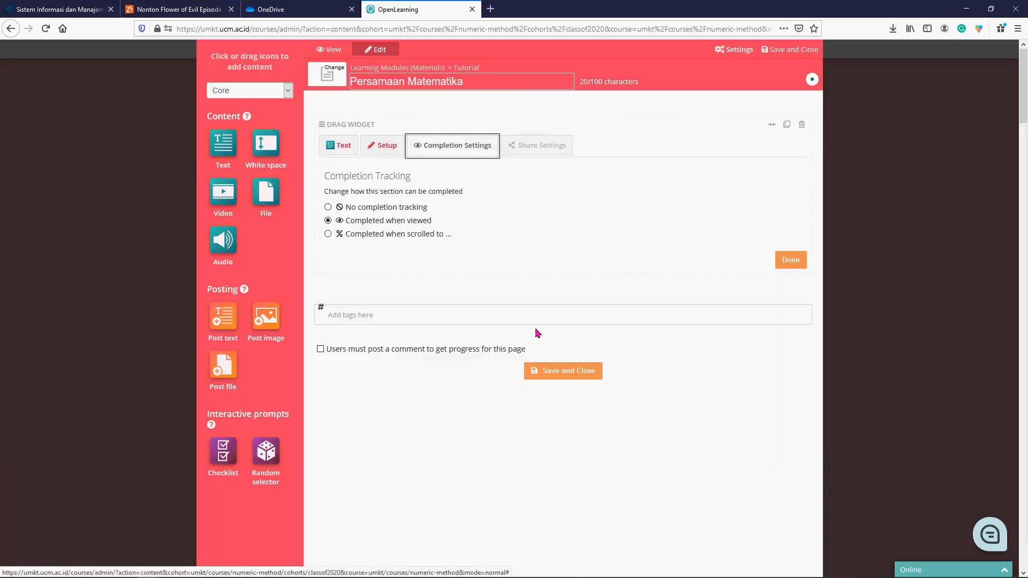
pyautogui.click(345, 234)
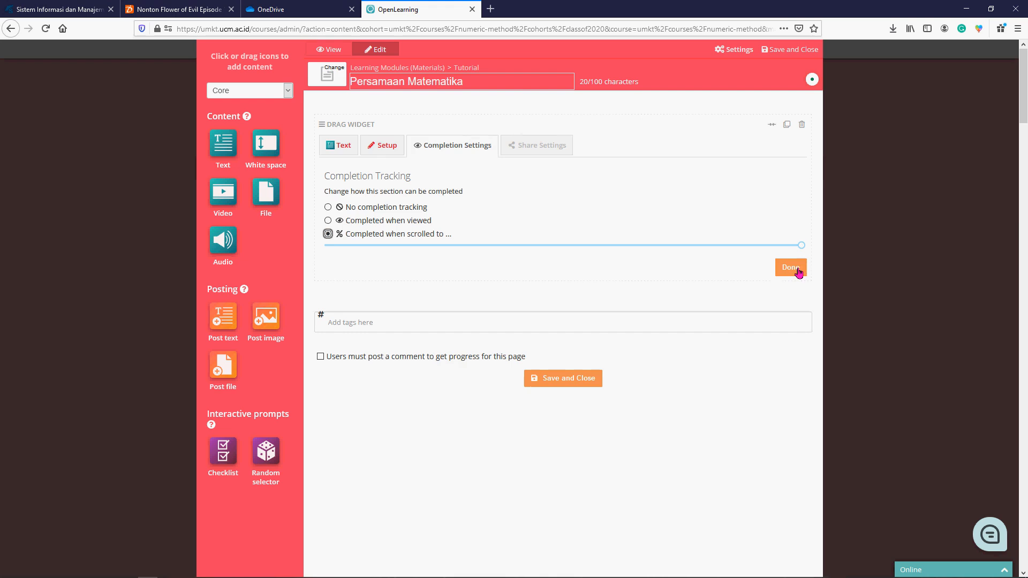
pyautogui.click(781, 275)
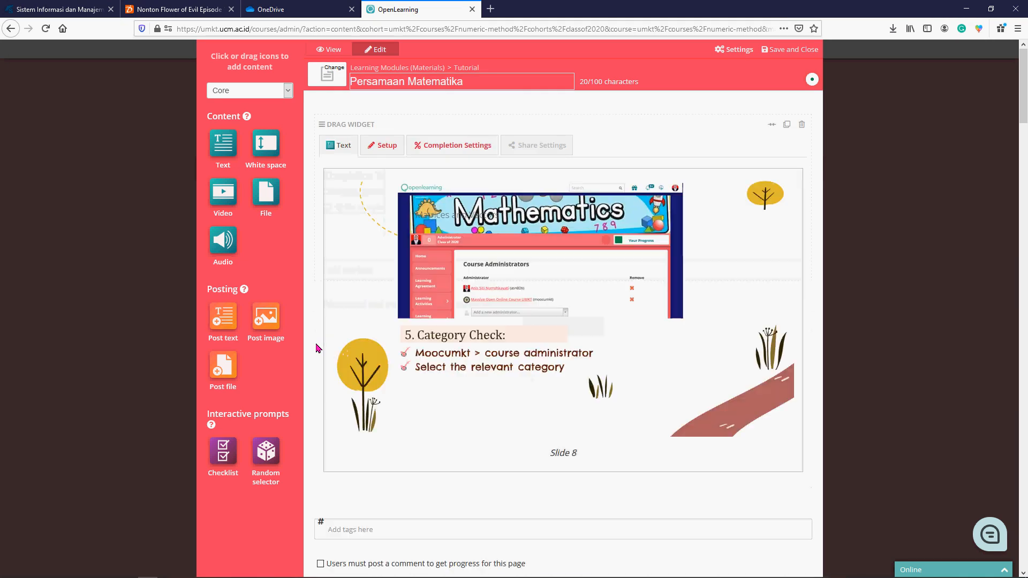
# - Add an empty Text widget below the Slide 8 image and save and close the Persamaan Matematika page
pyautogui.scroll(-3, 493, 355)
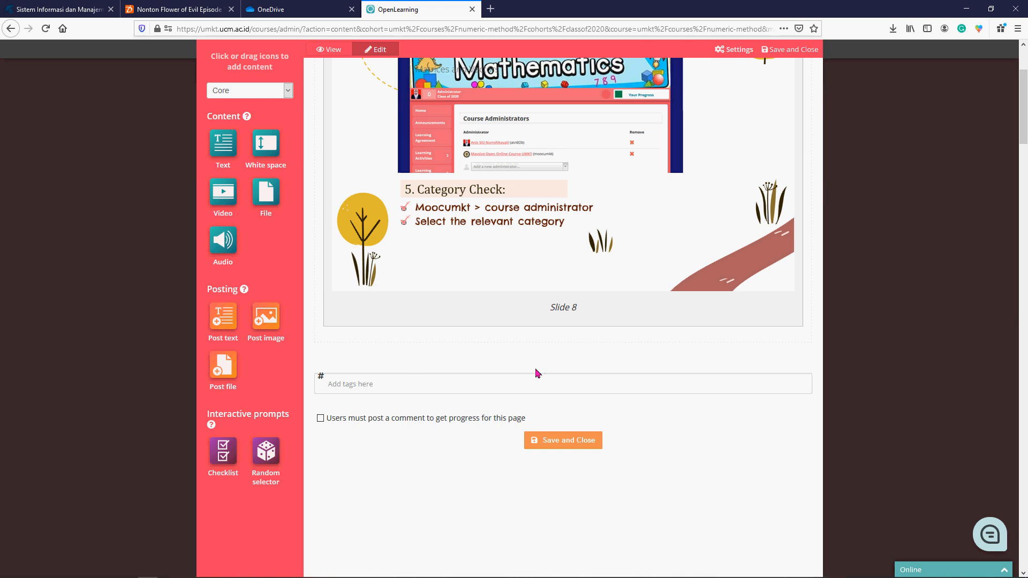
pyautogui.moveTo(223, 151); pyautogui.dragTo(391, 359)
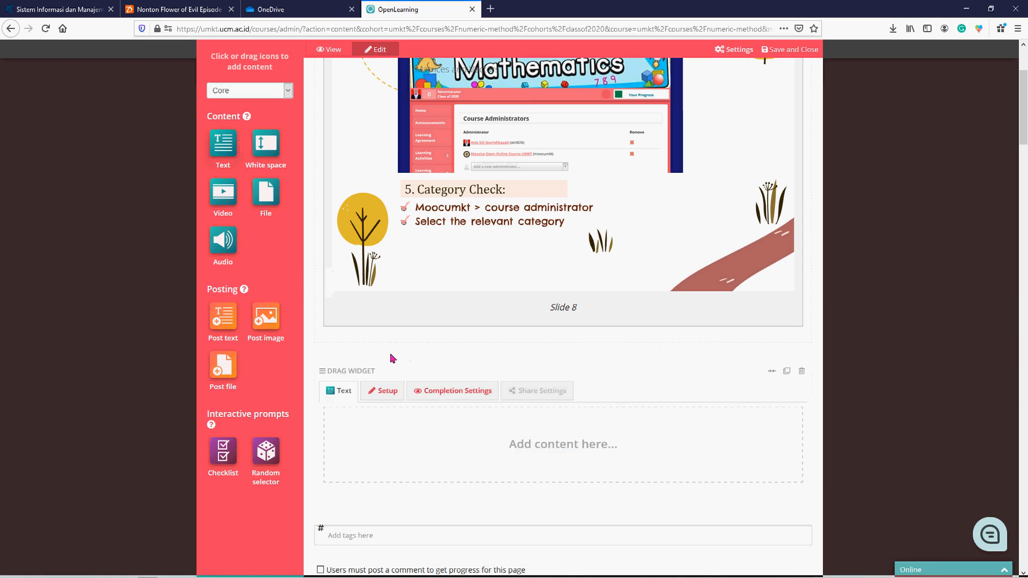
pyautogui.scroll(-5, 521, 368)
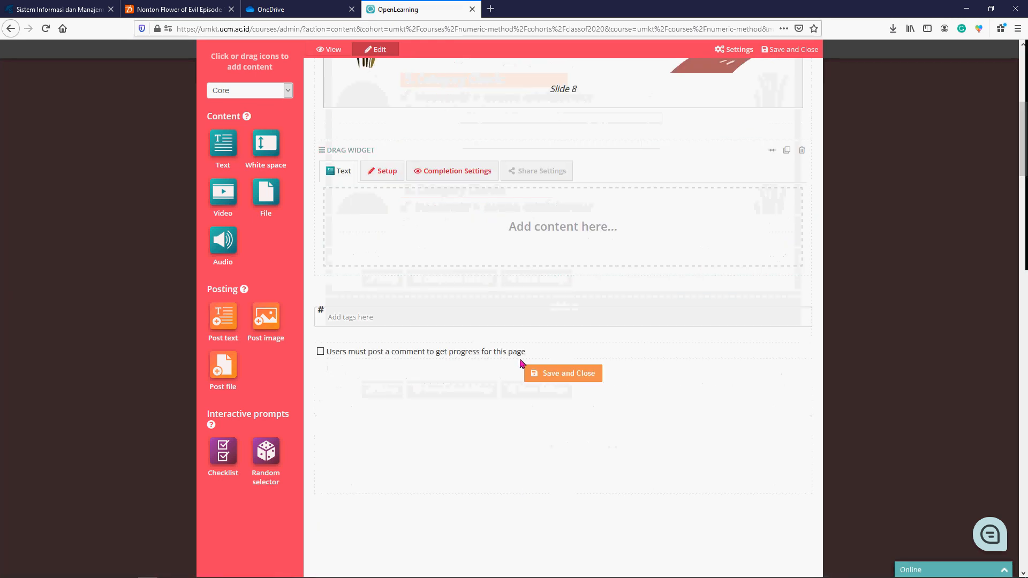
pyautogui.click(560, 375)
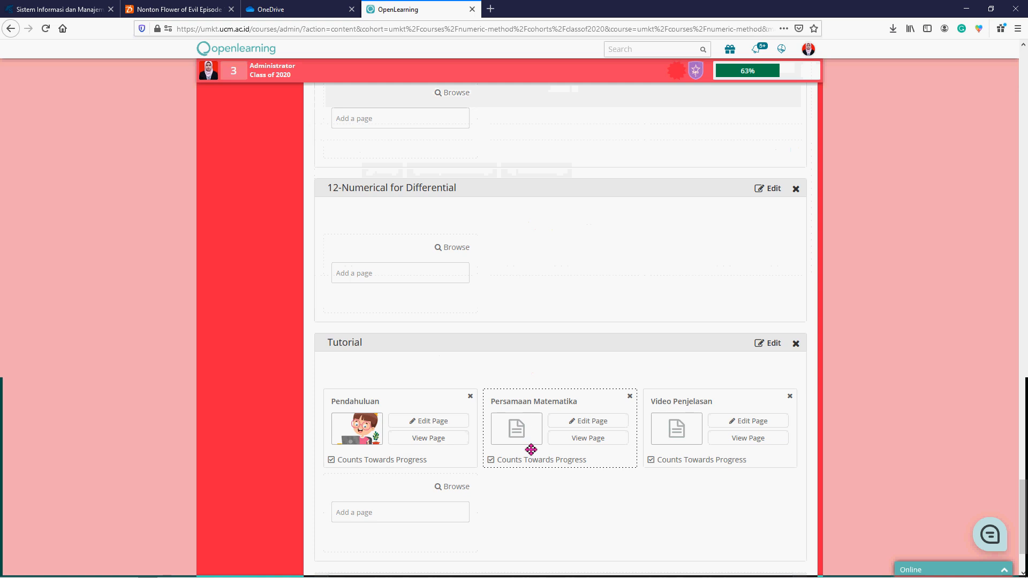
# - Set the Persamaan Matematika page's thumbnail to online-kids_24877-51997.jpg from the BANNER OPENLEARNING folder, and save and close the page
pyautogui.click(600, 422)
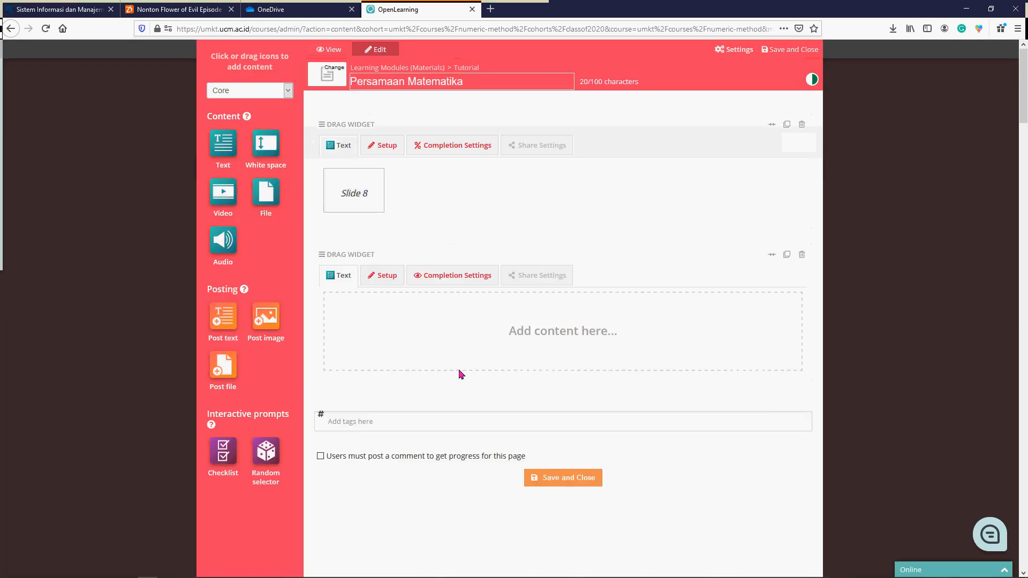
pyautogui.click(332, 79)
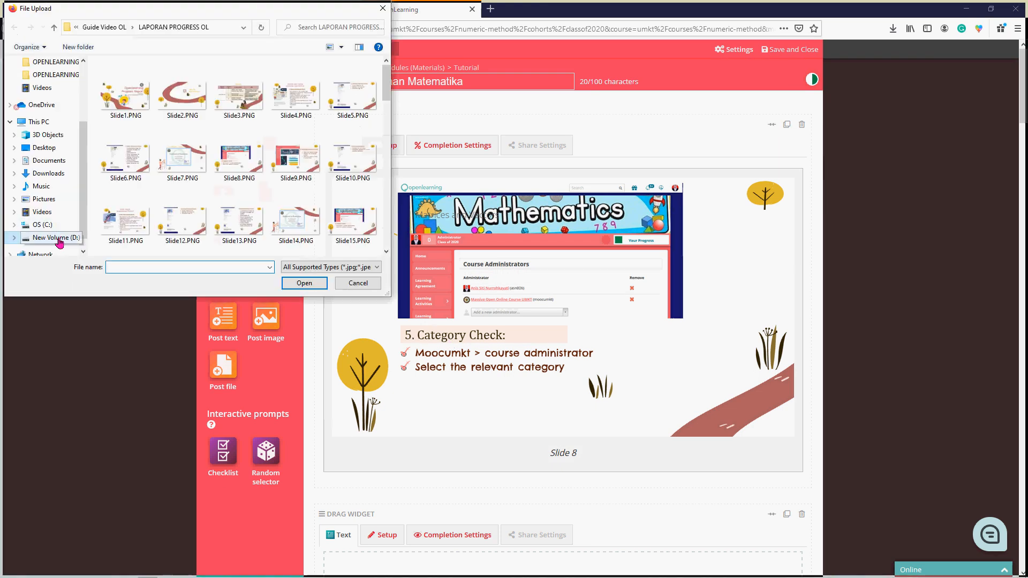
pyautogui.click(59, 239)
pyautogui.doubleClick(299, 102)
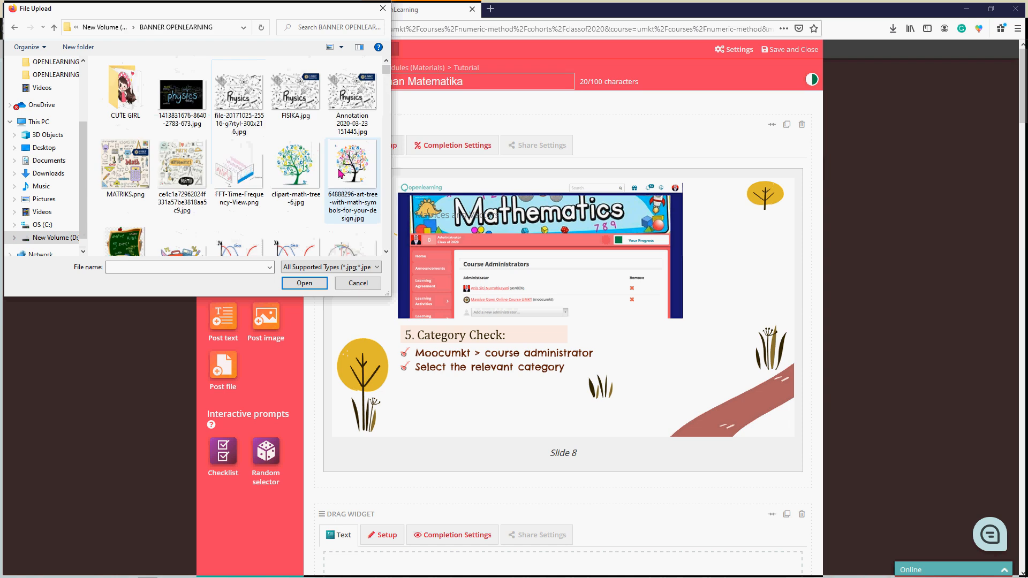
pyautogui.scroll(-6, 339, 172)
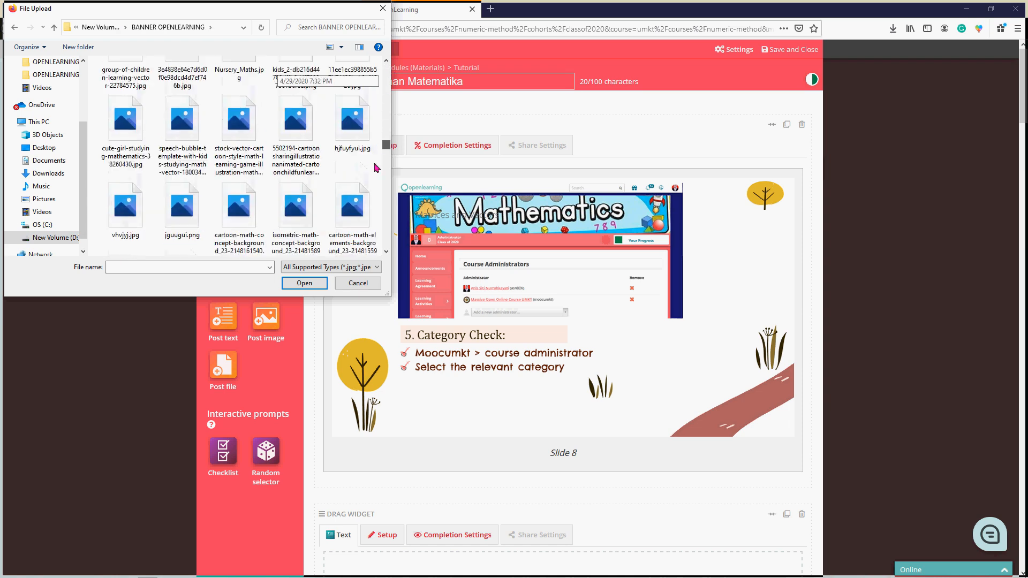
pyautogui.scroll(-3, 375, 170)
pyautogui.click(373, 174)
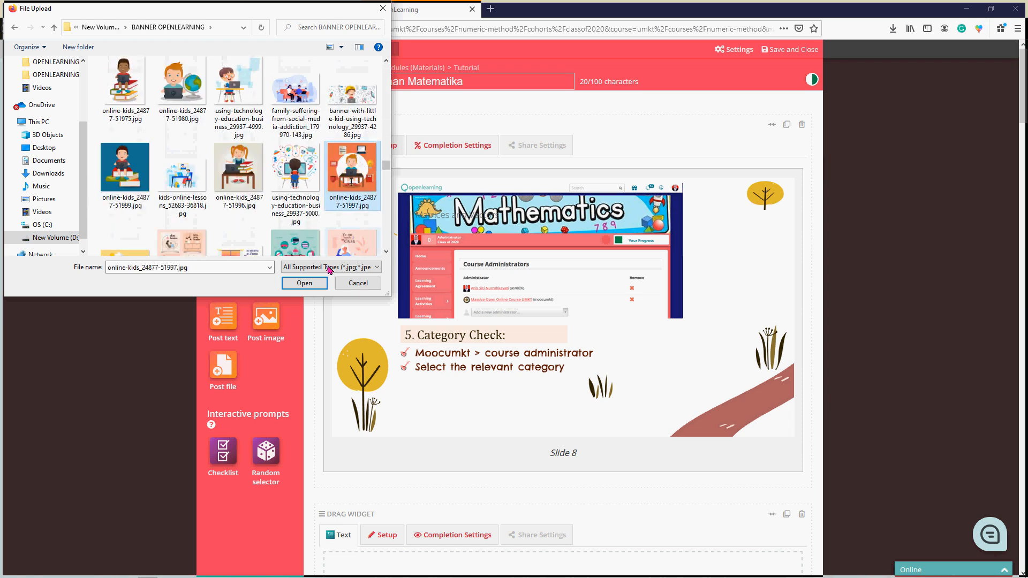
pyautogui.click(303, 284)
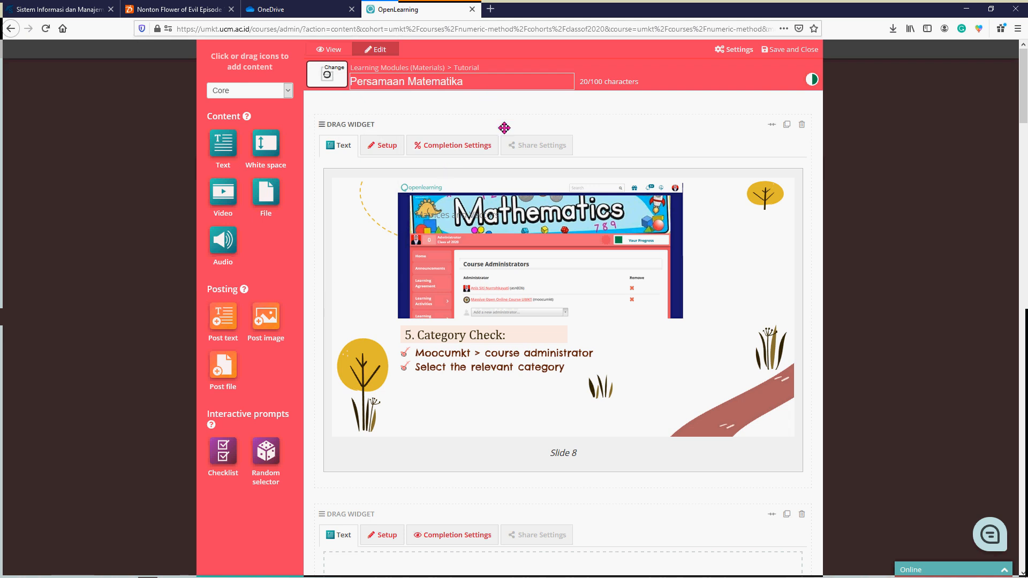
pyautogui.click(782, 50)
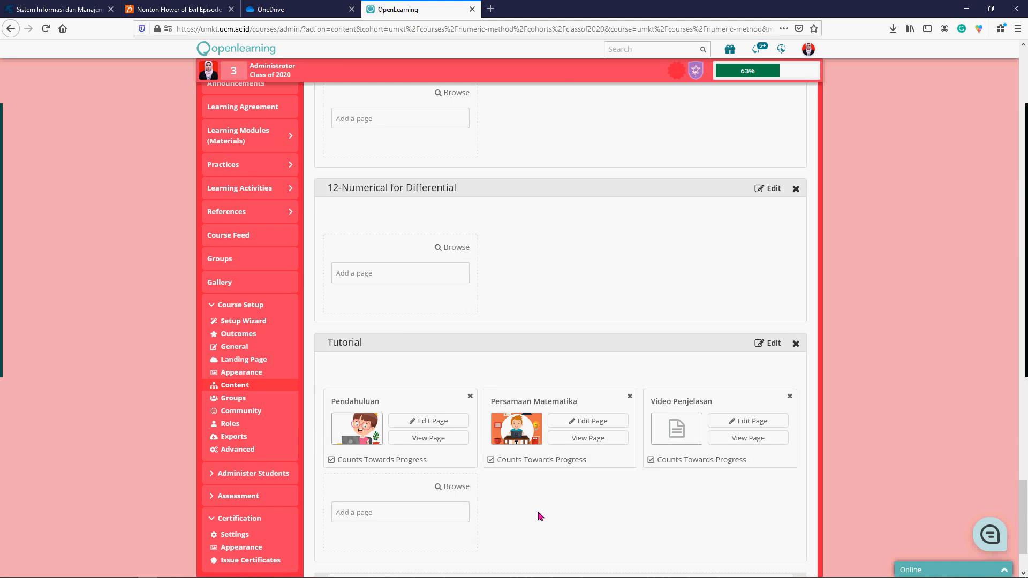
# - Open the Video Penjelasan page for editing and set its thumbnail to the film-strip play icon image from the BANNER OPENLEARNING folder
pyautogui.click(759, 422)
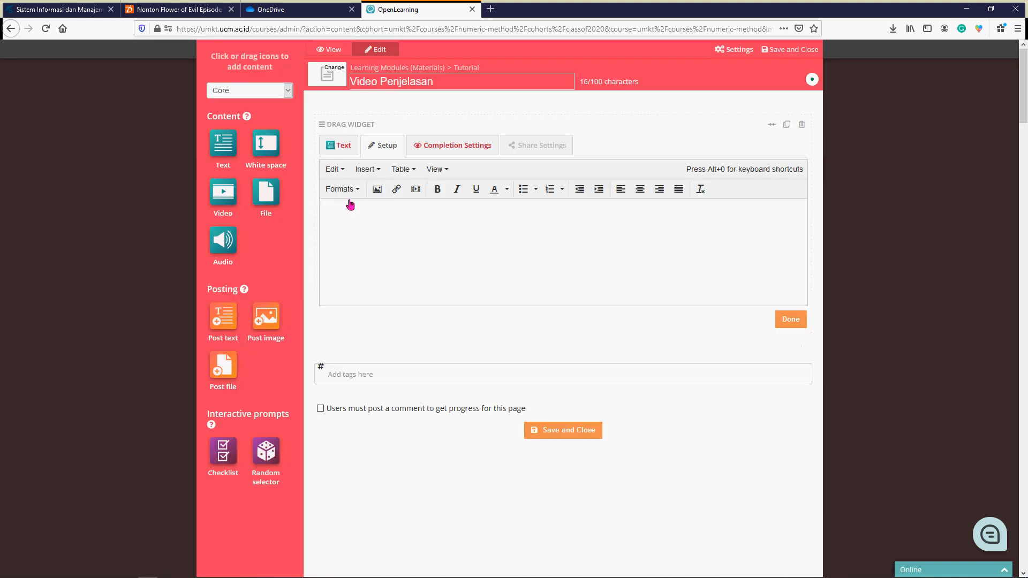
pyautogui.click(329, 78)
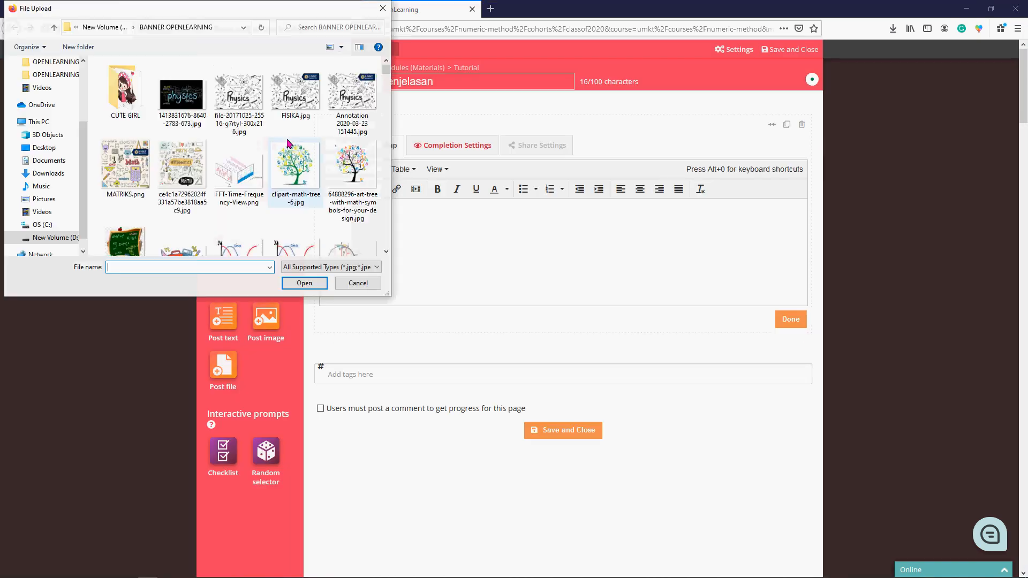
pyautogui.scroll(-10, 288, 144)
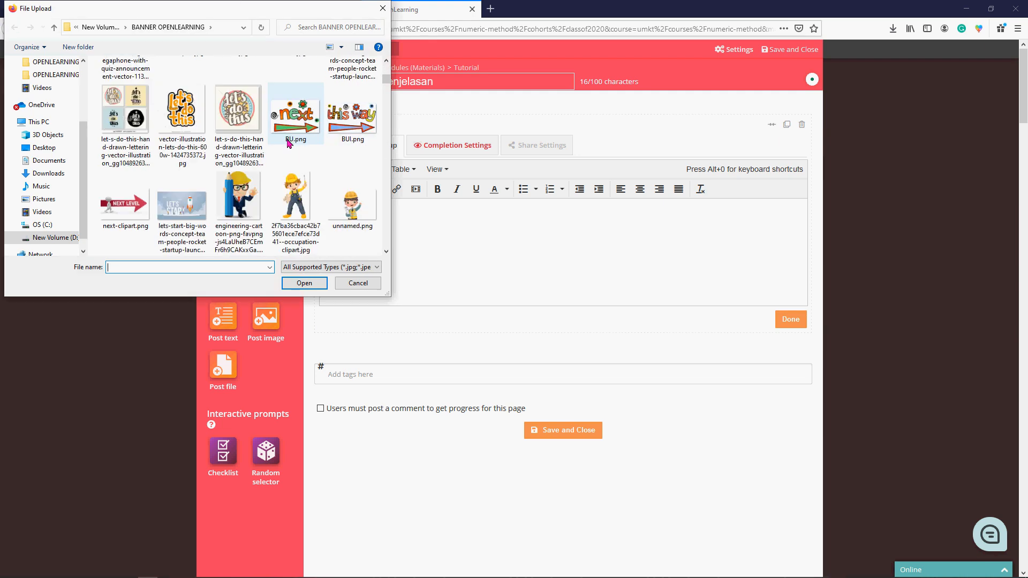
pyautogui.scroll(-10, 288, 143)
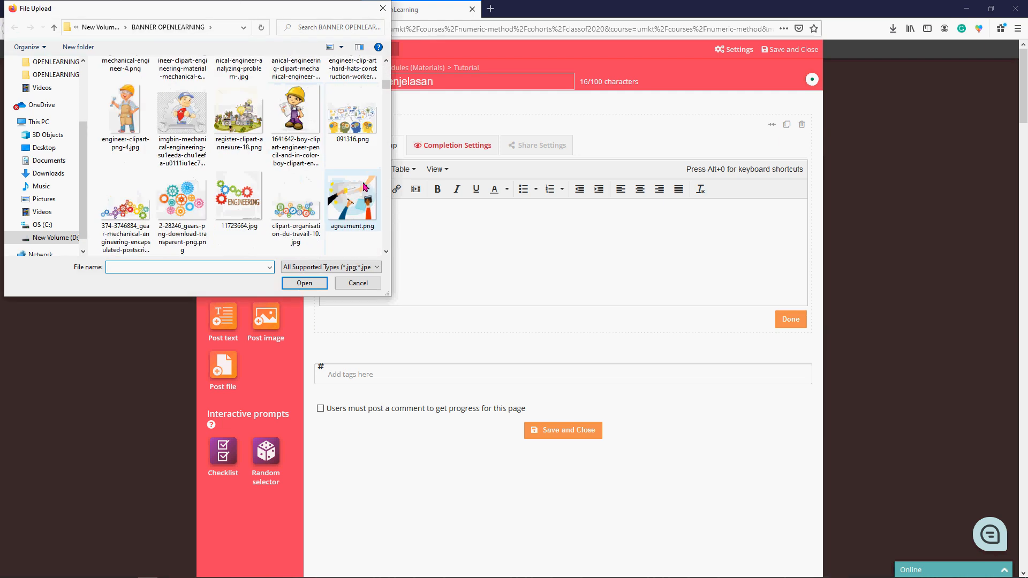
pyautogui.scroll(-5, 363, 186)
pyautogui.scroll(-2, 364, 187)
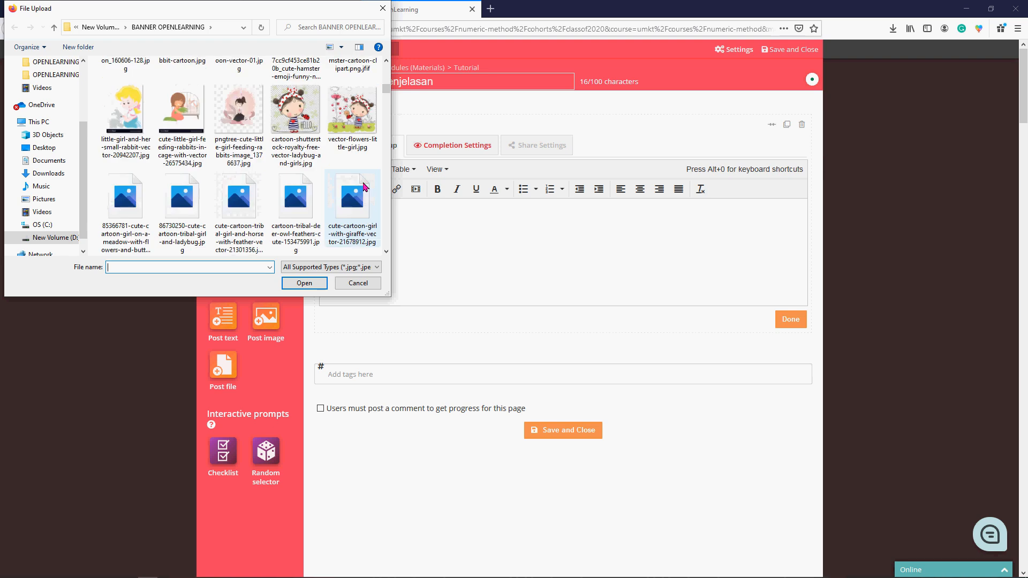
pyautogui.scroll(-8, 363, 187)
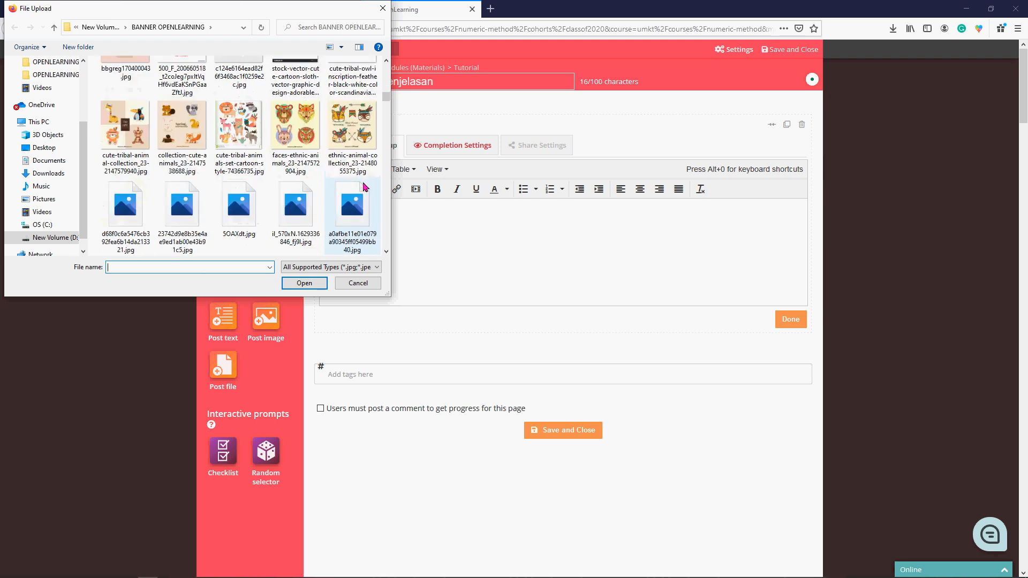
pyautogui.scroll(-8, 364, 187)
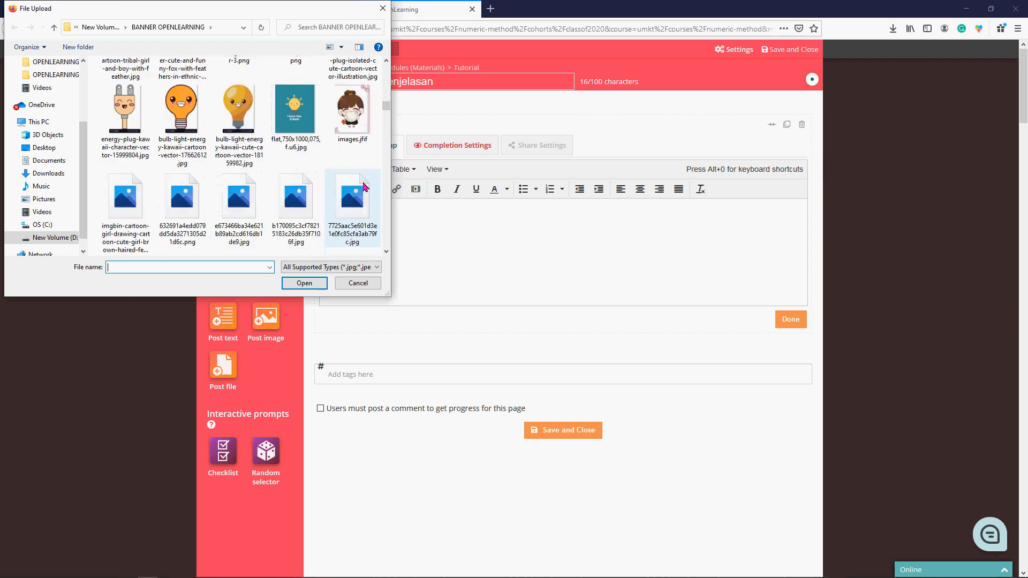
pyautogui.moveTo(386, 109); pyautogui.dragTo(387, 140)
pyautogui.scroll(-3, 386, 140)
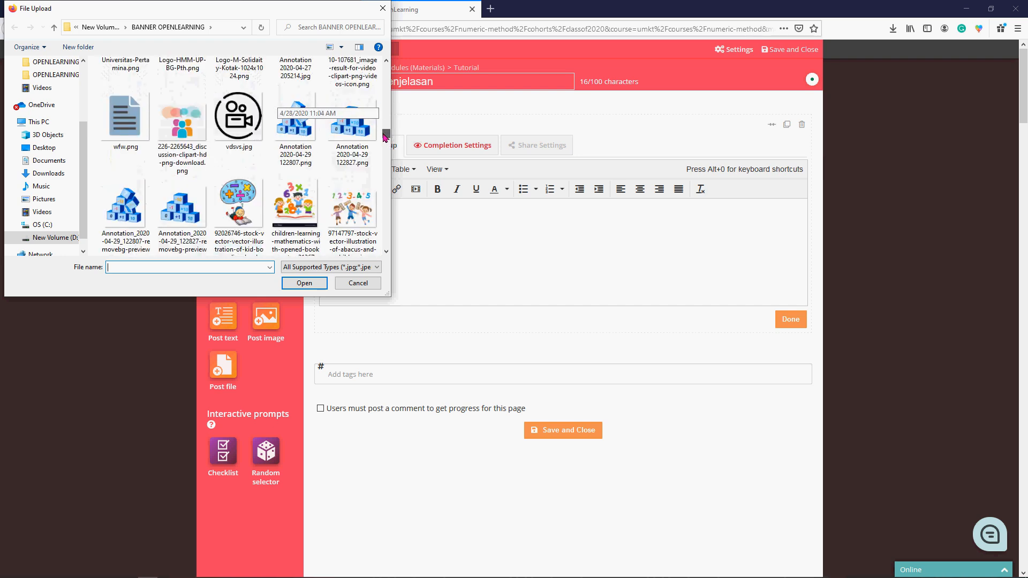
pyautogui.scroll(3, 385, 137)
pyautogui.click(352, 129)
pyautogui.click(304, 282)
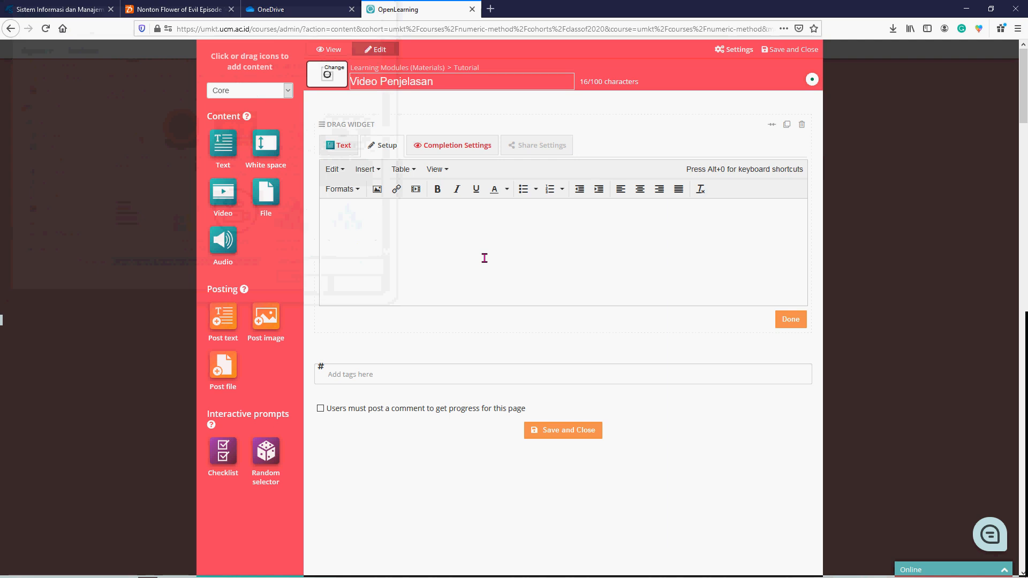
# - Write "Berikut merupakan video penjelasan materi tutorial." and, in a new paragraph, "Silahkan disimak." in the Video Penjelasan page's text widget
pyautogui.click(375, 221)
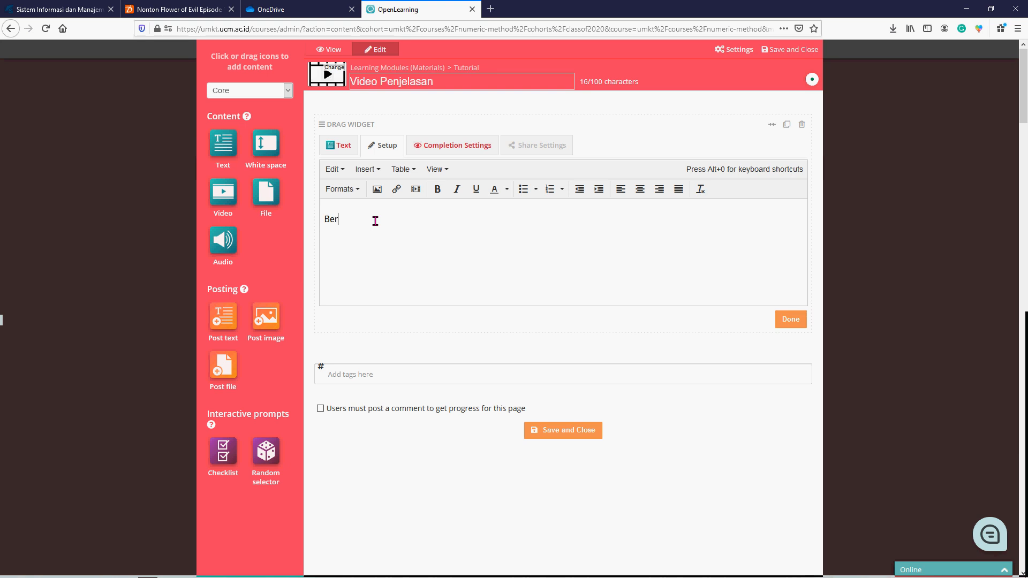
pyautogui.write('Berikut meupakan')
pyautogui.press('BackSpace')
pyautogui.press('BackSpace')
pyautogui.press('BackSpace')
pyautogui.press('BackSpace')
pyautogui.press('BackSpace')
pyautogui.press('BackSpace')
pyautogui.press('BackSpace')
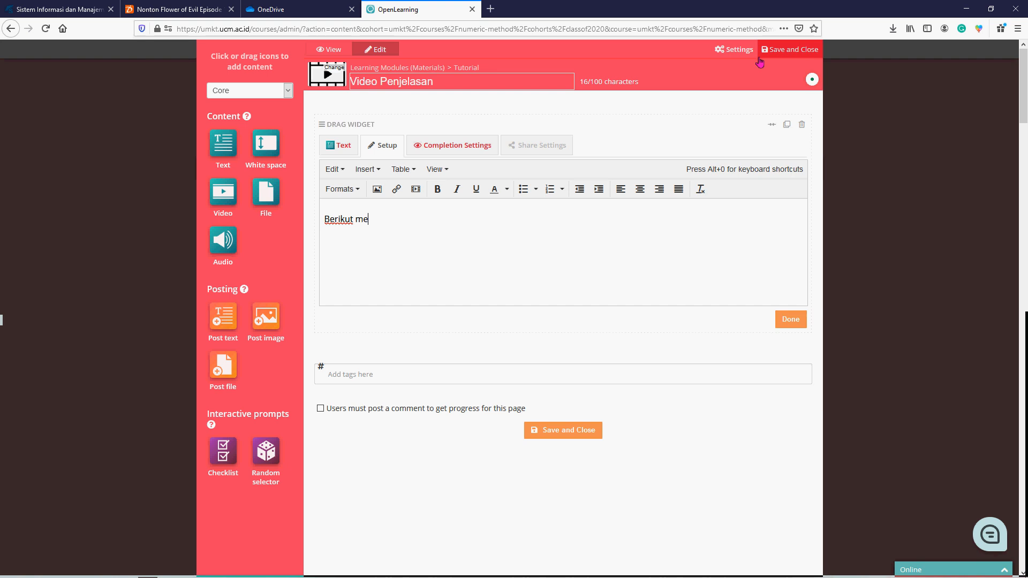
pyautogui.write('rupakan video penjelasan')
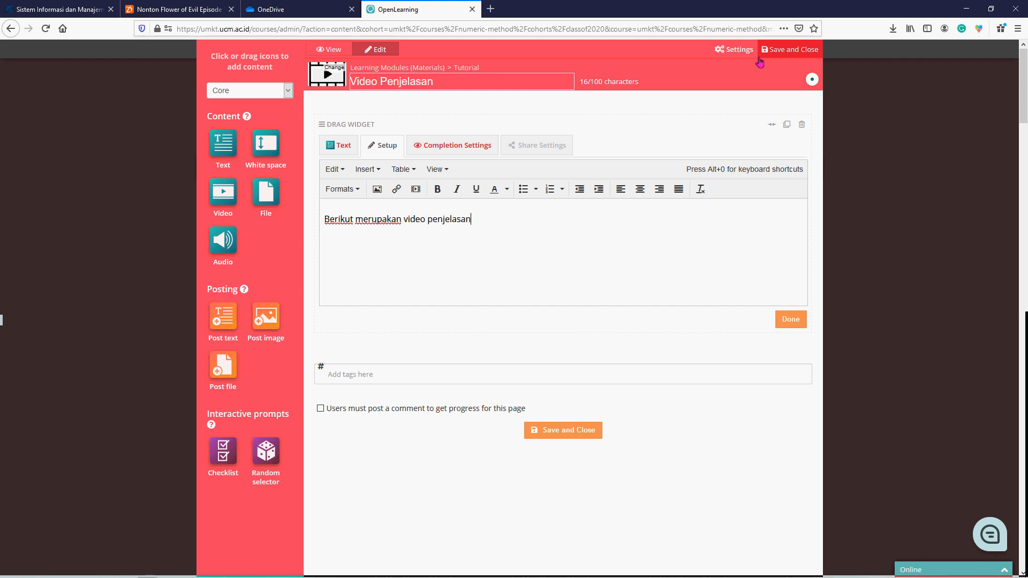
pyautogui.write(' materi tutorial.')
pyautogui.press('Return')
pyautogui.write('Silahkan di')
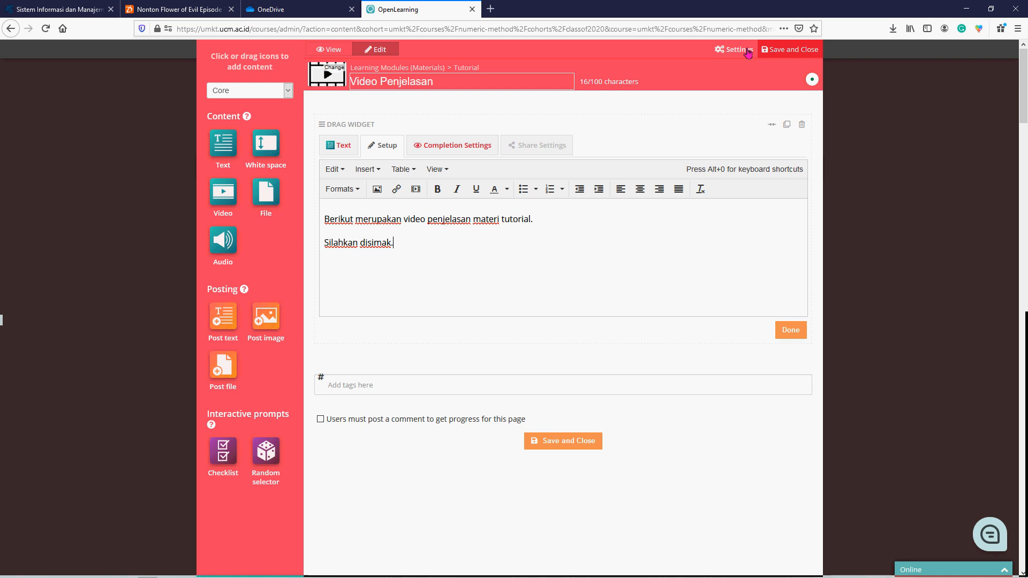
# - Preview the text widget, keep its completion tracking at "Completed when viewed" and finish its setup
pyautogui.click(462, 151)
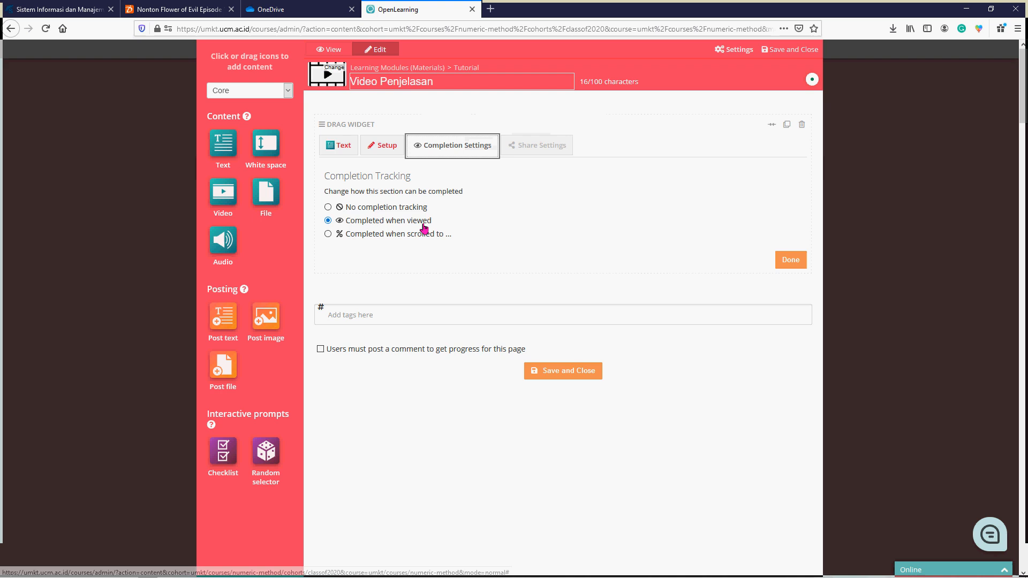
pyautogui.click(343, 151)
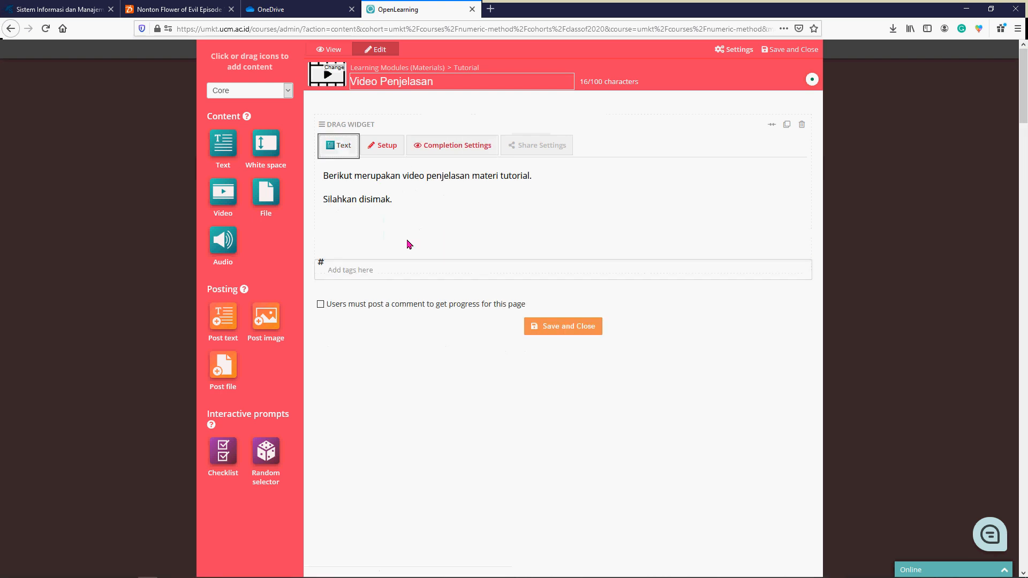
pyautogui.click(449, 148)
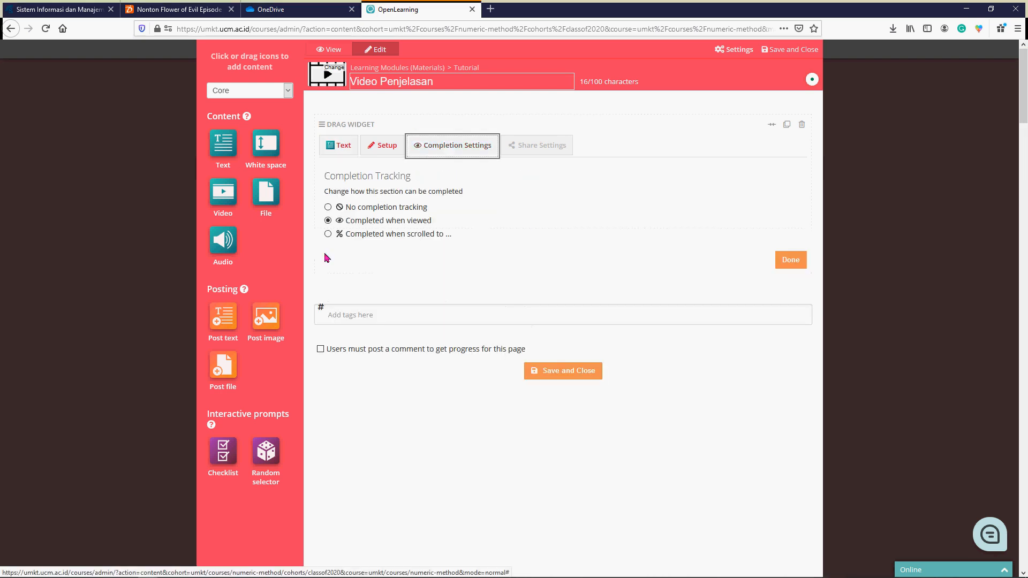
pyautogui.click(791, 260)
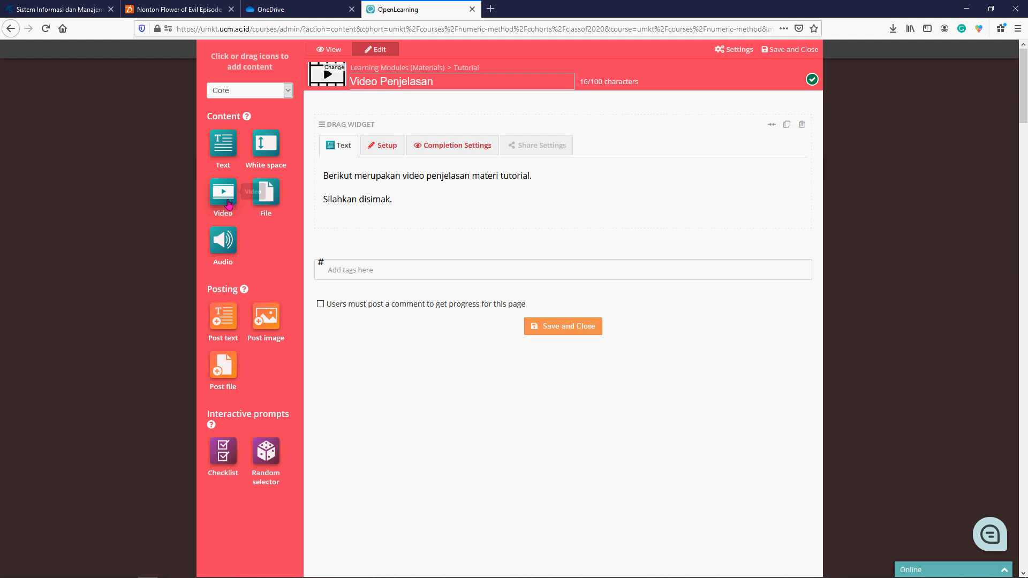
# - Add a Video widget below the text widget and give the video the heading "Penjelasan Materi Tutorial"
pyautogui.moveTo(227, 205); pyautogui.dragTo(347, 243)
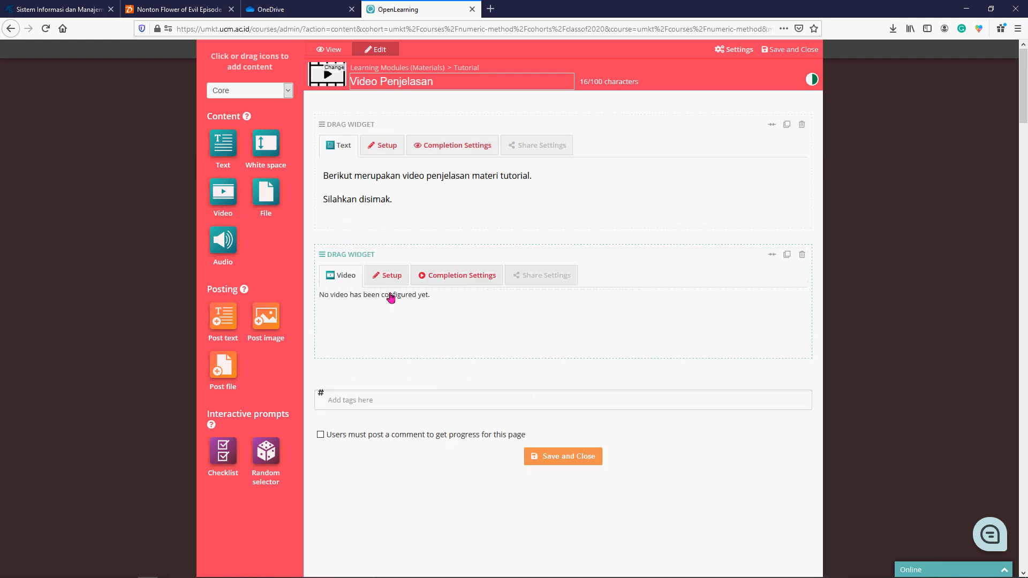
pyautogui.click(387, 275)
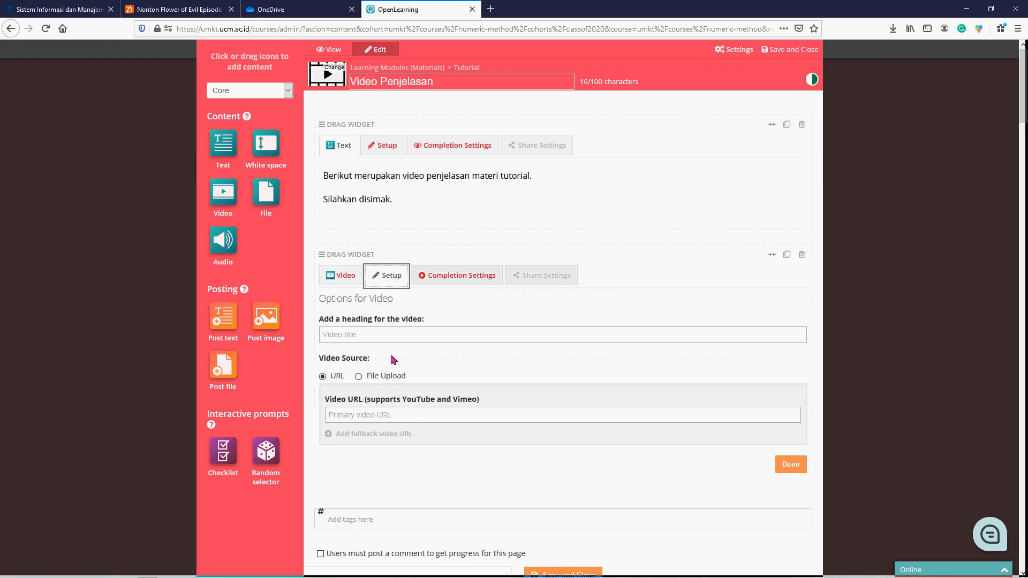
pyautogui.scroll(-2, 380, 336)
pyautogui.scroll(-1, 374, 311)
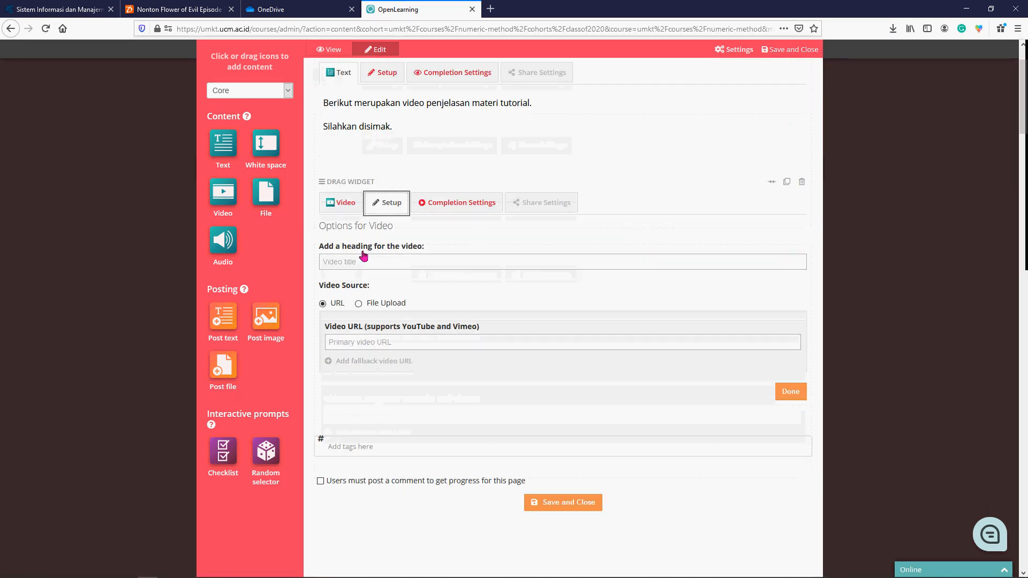
pyautogui.click(344, 262)
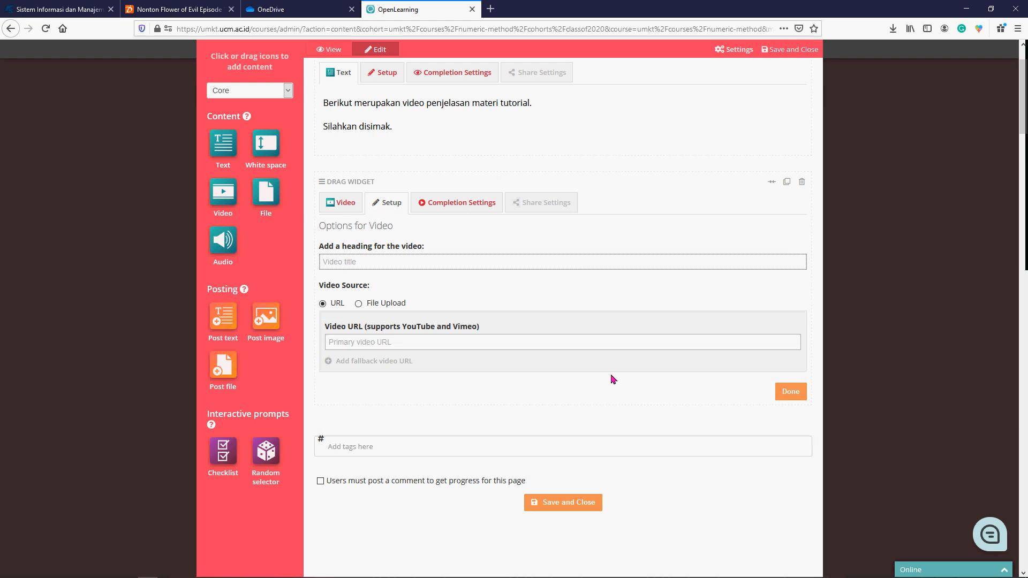
pyautogui.write('Penjelasan Materi Tutorial')
# - Set the video source to a file upload and upload SET TIME.avi from the OPENLEARNING folder in OneDrive
pyautogui.click(375, 306)
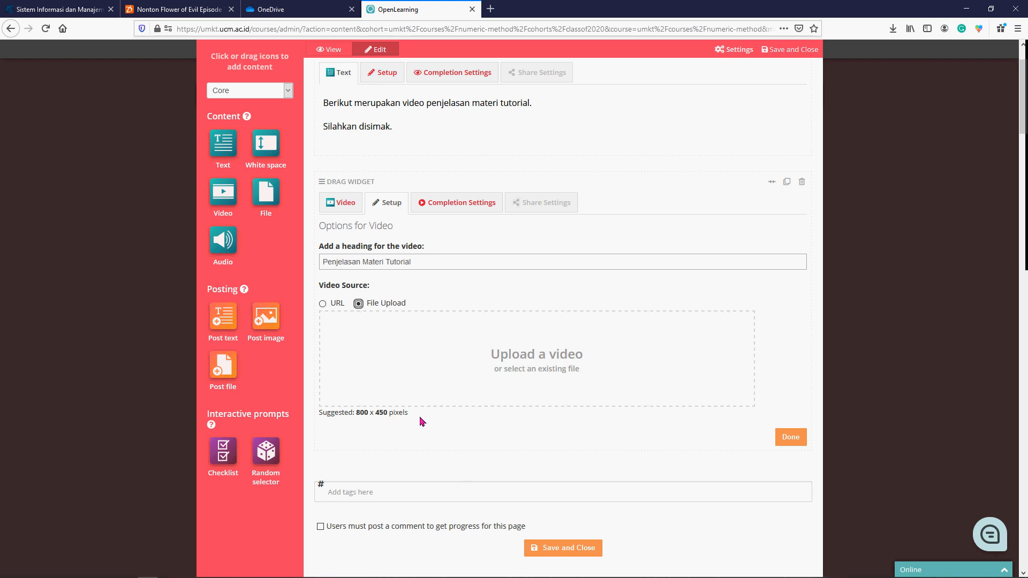
pyautogui.click(491, 367)
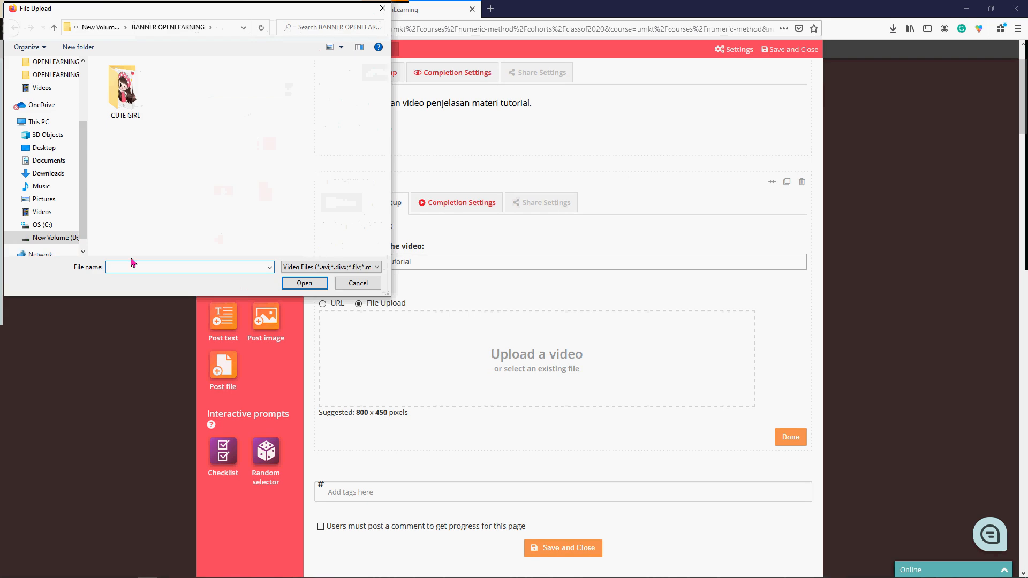
pyautogui.click(56, 237)
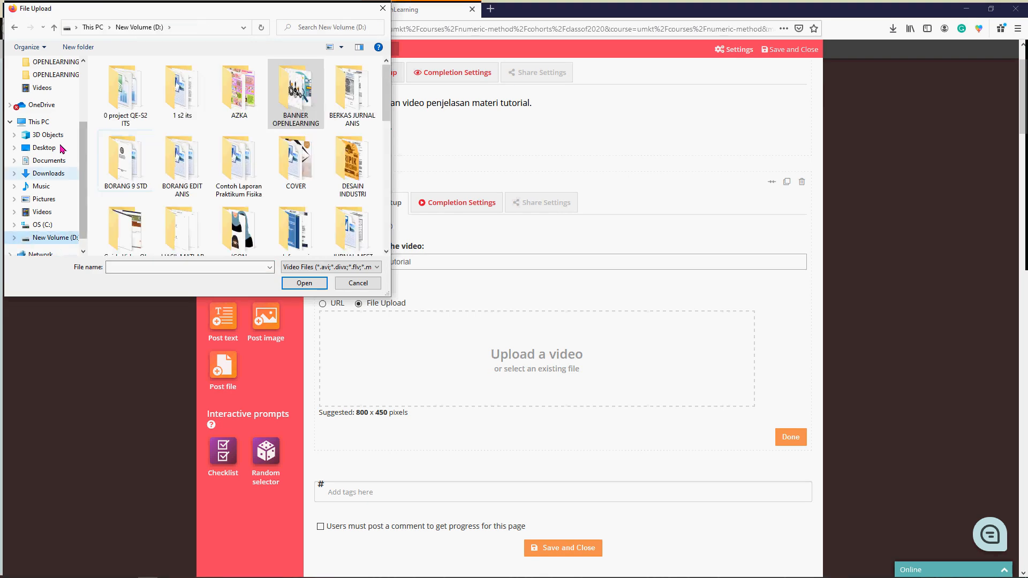
pyautogui.click(40, 104)
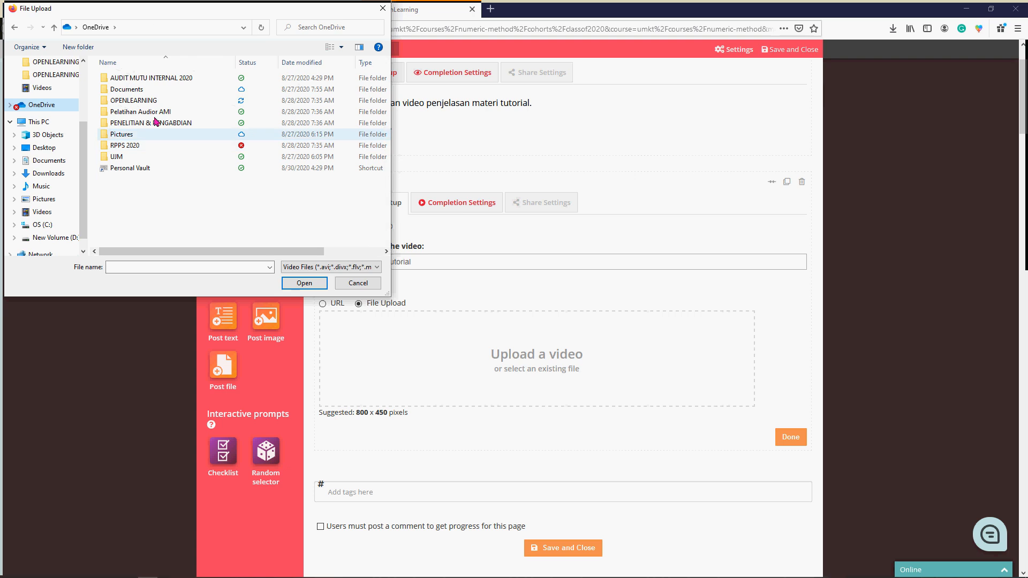
pyautogui.doubleClick(138, 101)
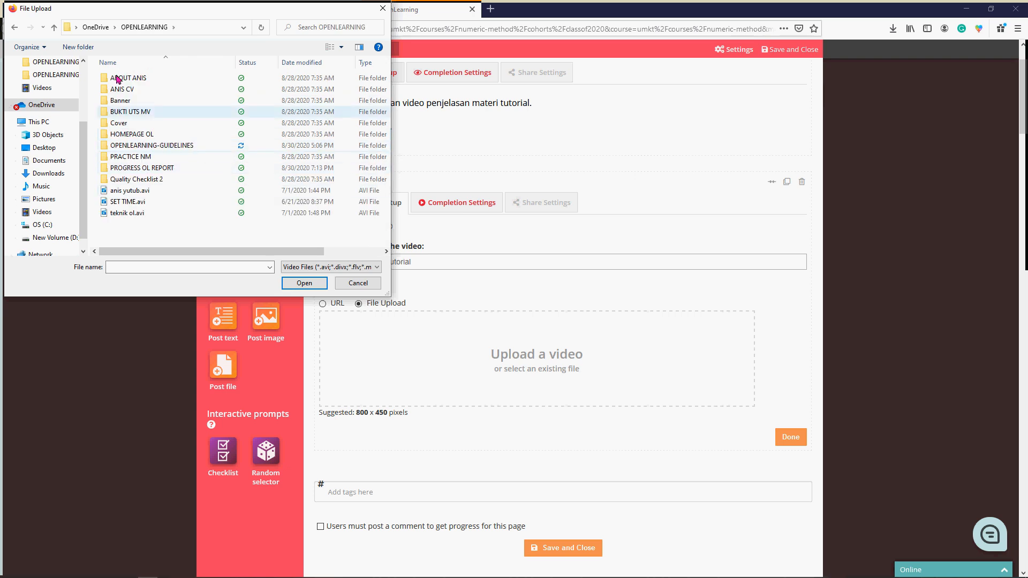
pyautogui.click(341, 46)
pyautogui.click(369, 25)
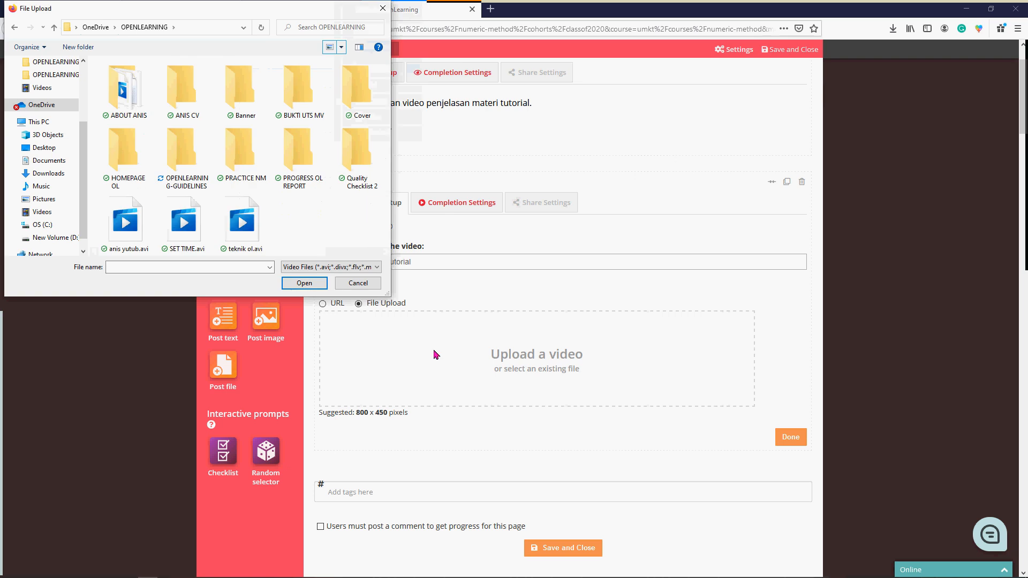
pyautogui.click(184, 224)
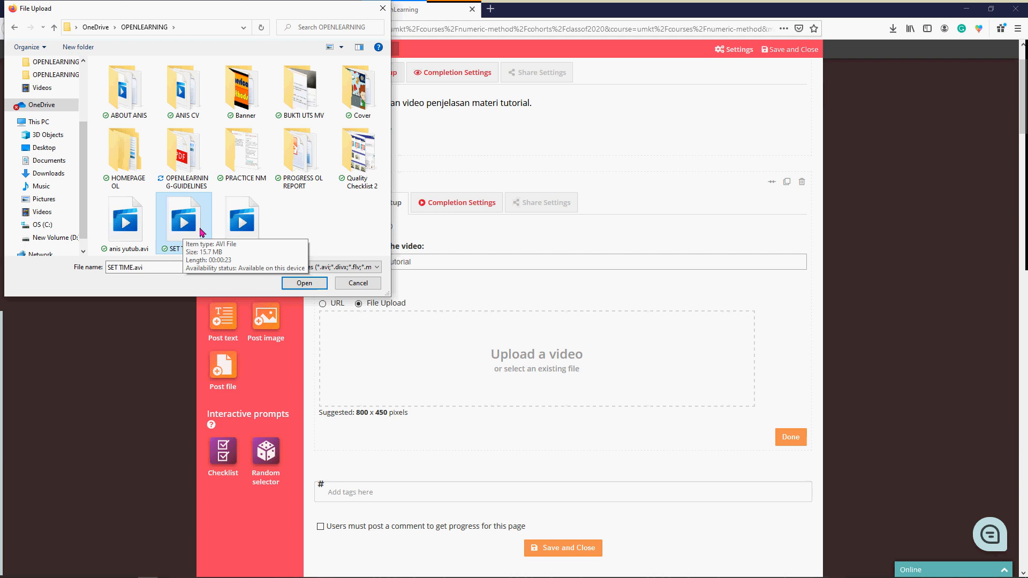
pyautogui.click(316, 285)
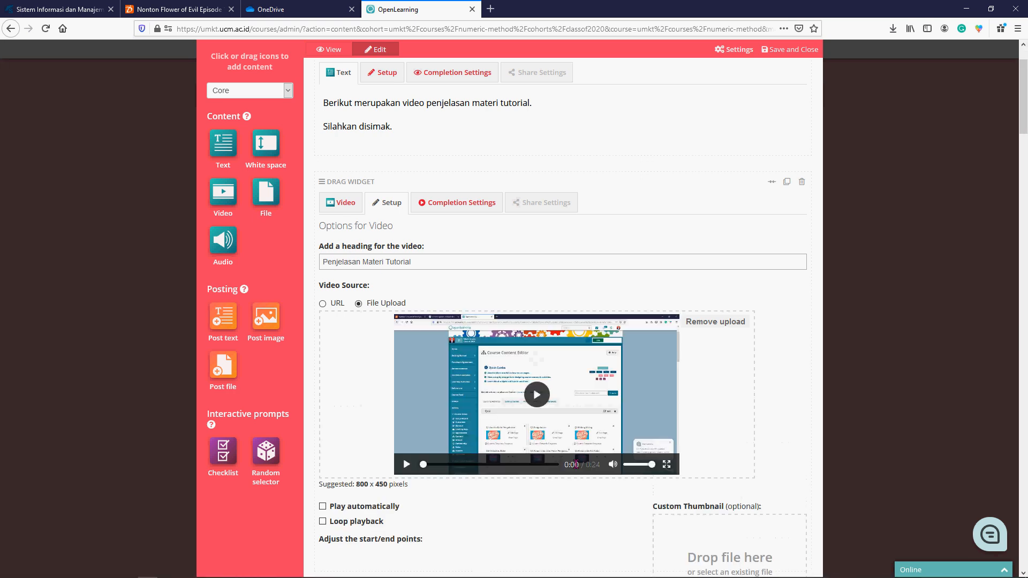
# - Add logo3.png from New Volume (D:) as the video's custom thumbnail and finish the video setup
pyautogui.scroll(-3, 456, 485)
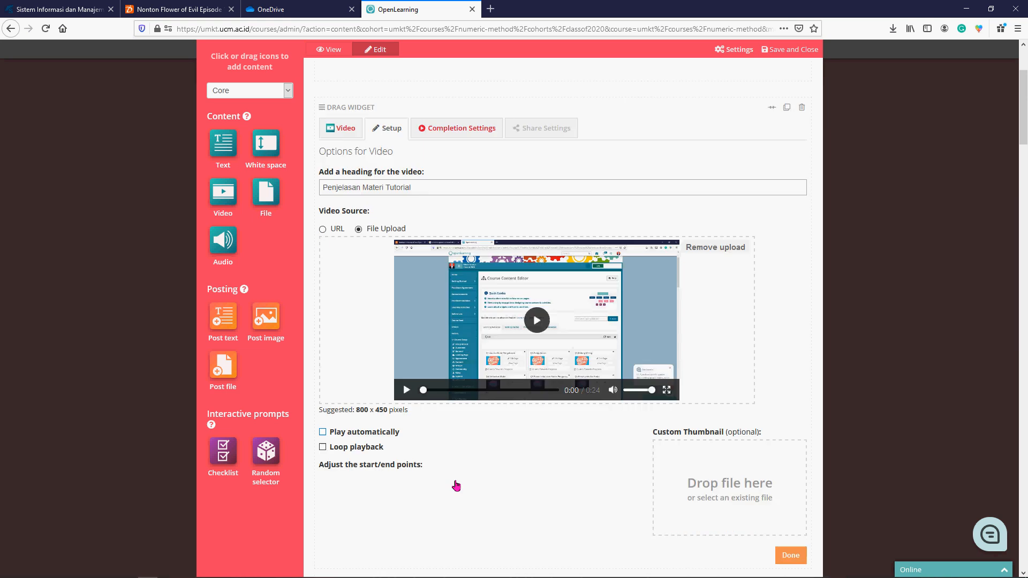
pyautogui.scroll(-1, 456, 484)
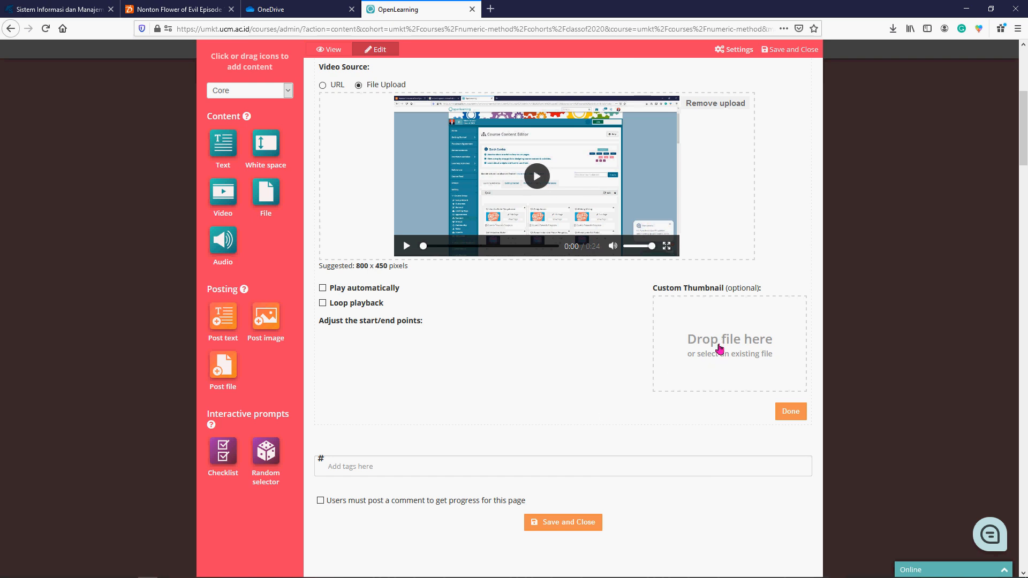
pyautogui.click(722, 334)
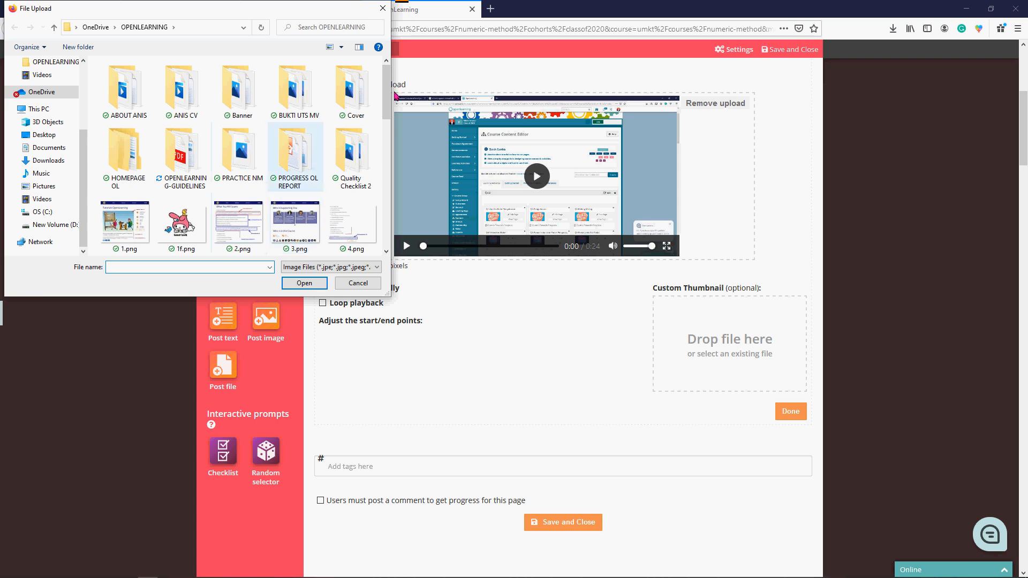
pyautogui.scroll(-10, 266, 190)
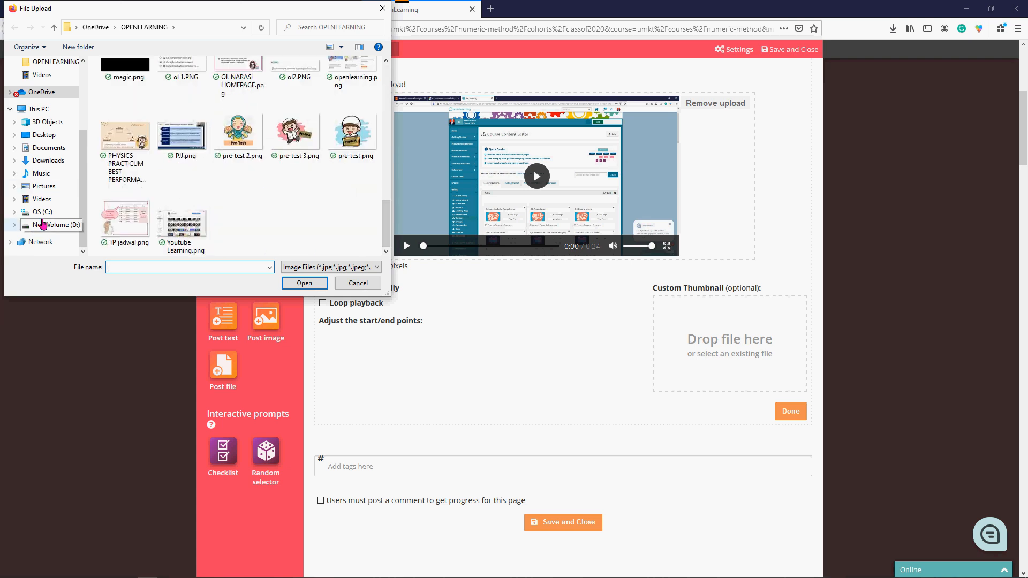
pyautogui.click(43, 224)
pyautogui.scroll(-10, 229, 142)
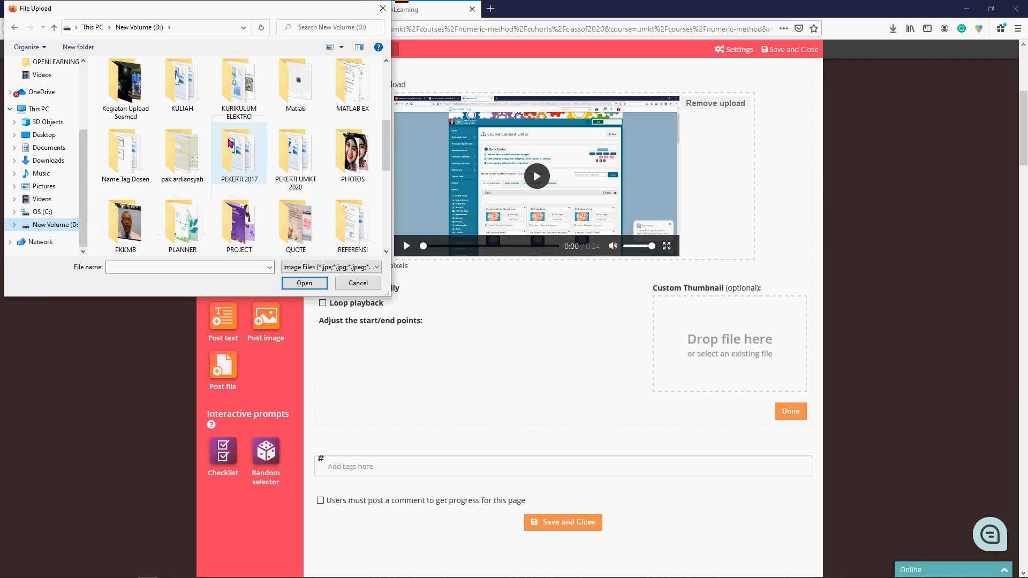
pyautogui.click(197, 146)
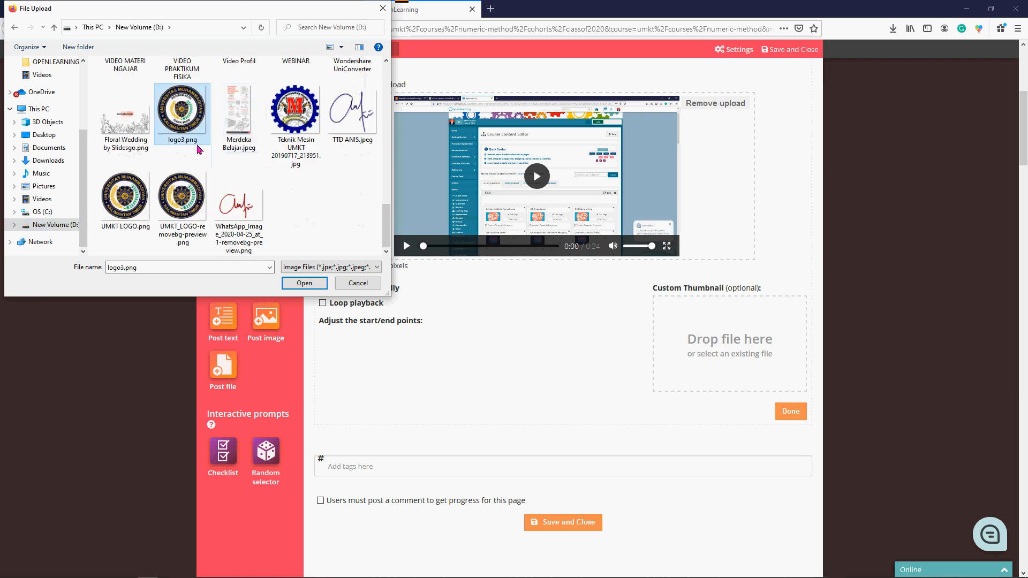
pyautogui.click(316, 286)
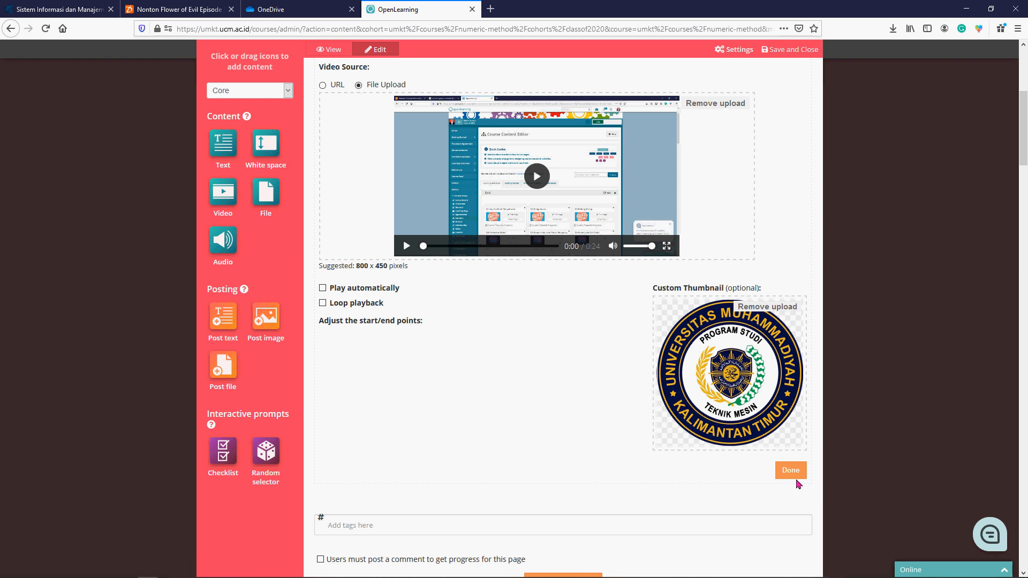
pyautogui.click(791, 470)
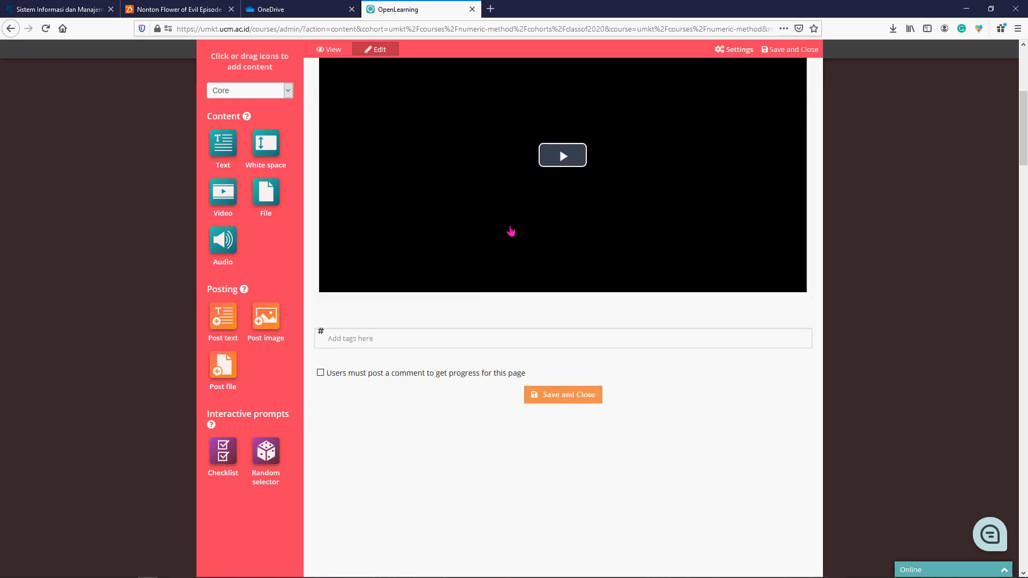
# - Change the video widget's completion tracking to "Completed when played to" and finish the completion settings
pyautogui.scroll(5, 509, 237)
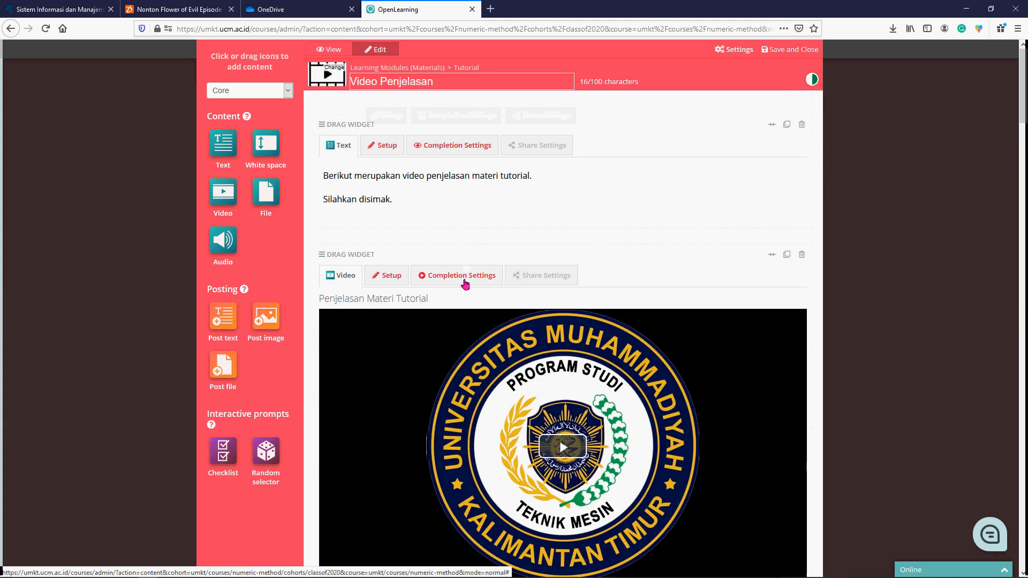
pyautogui.click(464, 283)
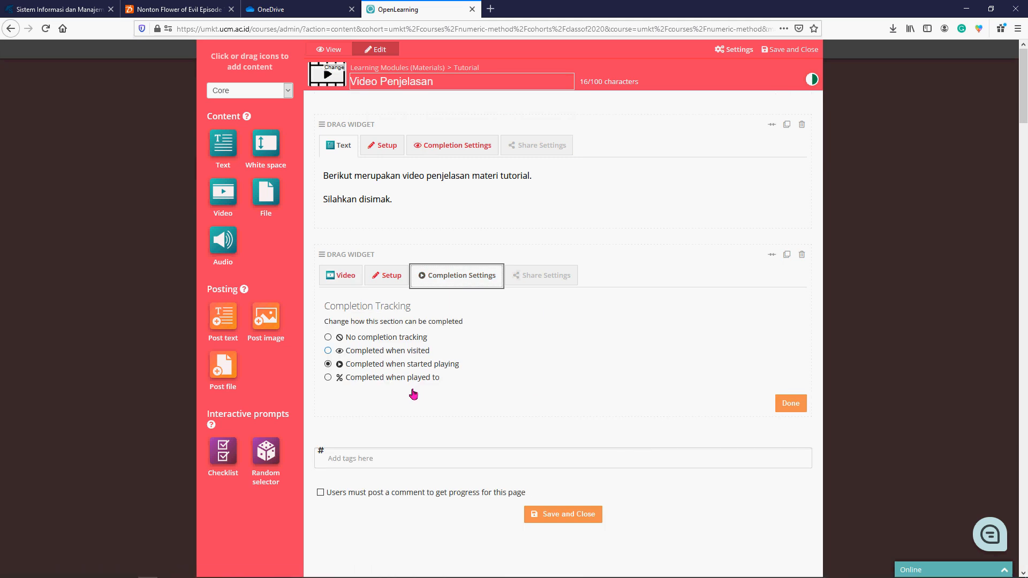
pyautogui.click(353, 382)
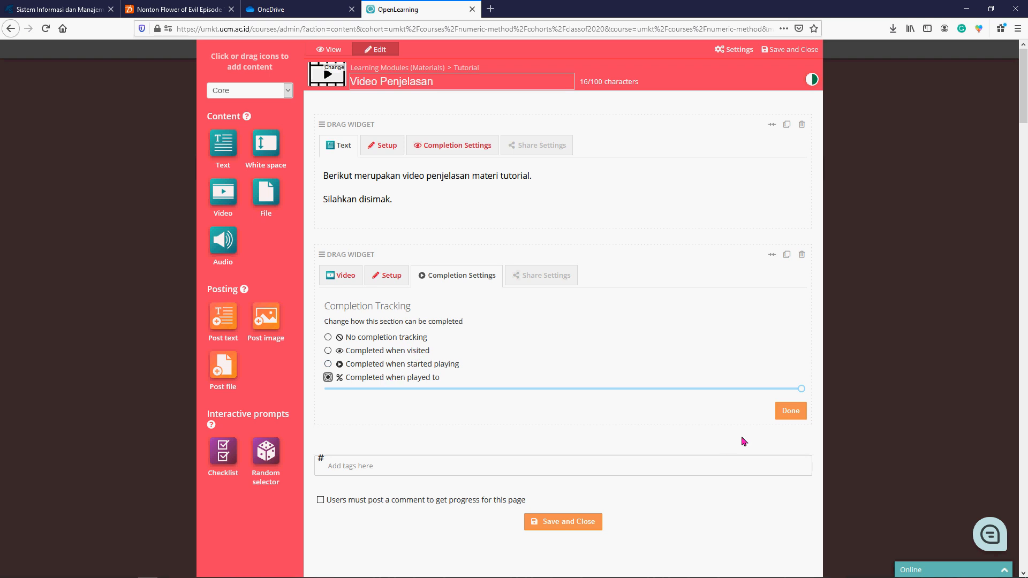
pyautogui.click(783, 413)
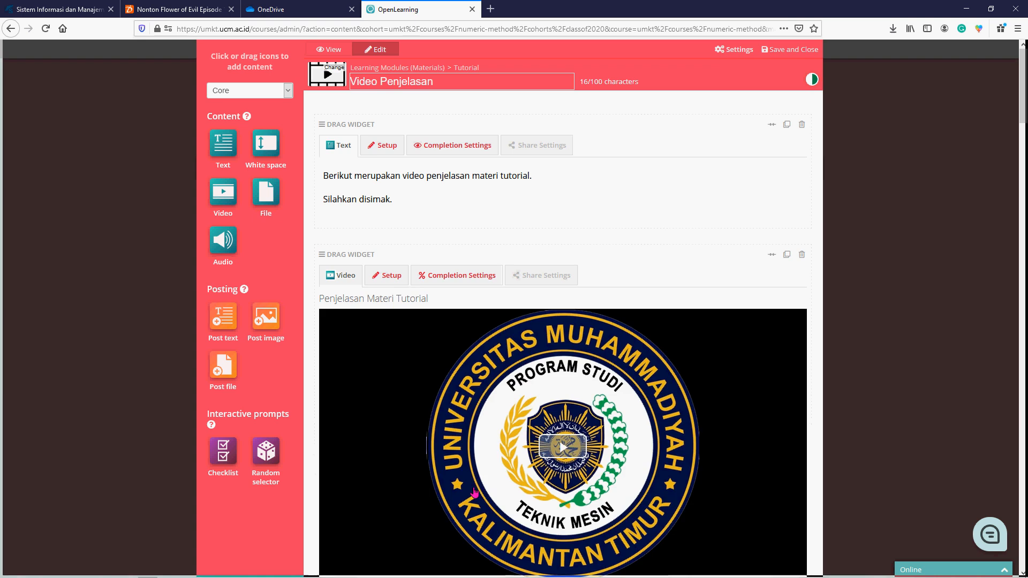
# - Play the uploaded video as a test, reopen the Video Penjelasan page for editing to check it, and save and close it
pyautogui.click(573, 454)
pyautogui.scroll(-5, 897, 280)
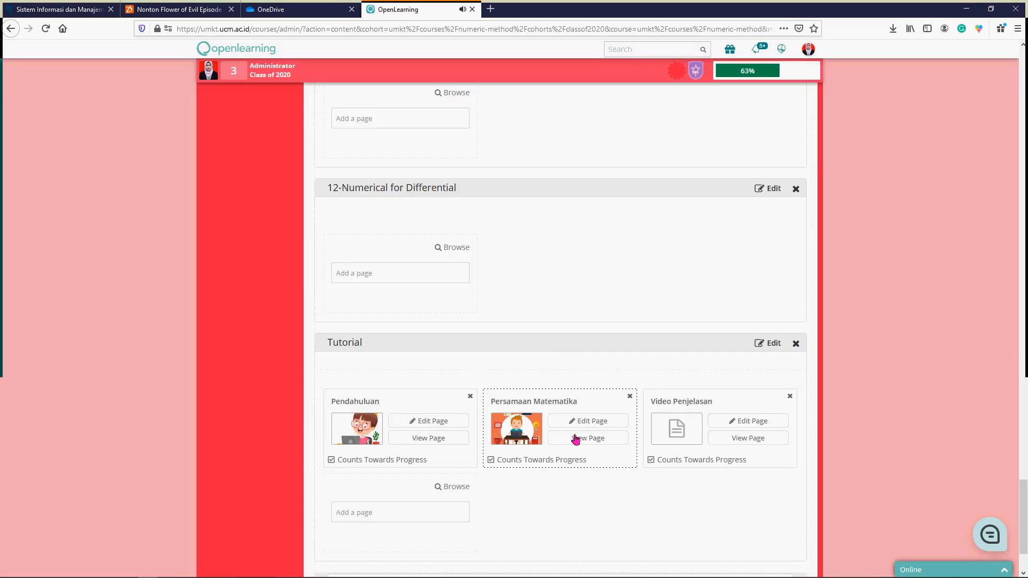
pyautogui.click(749, 427)
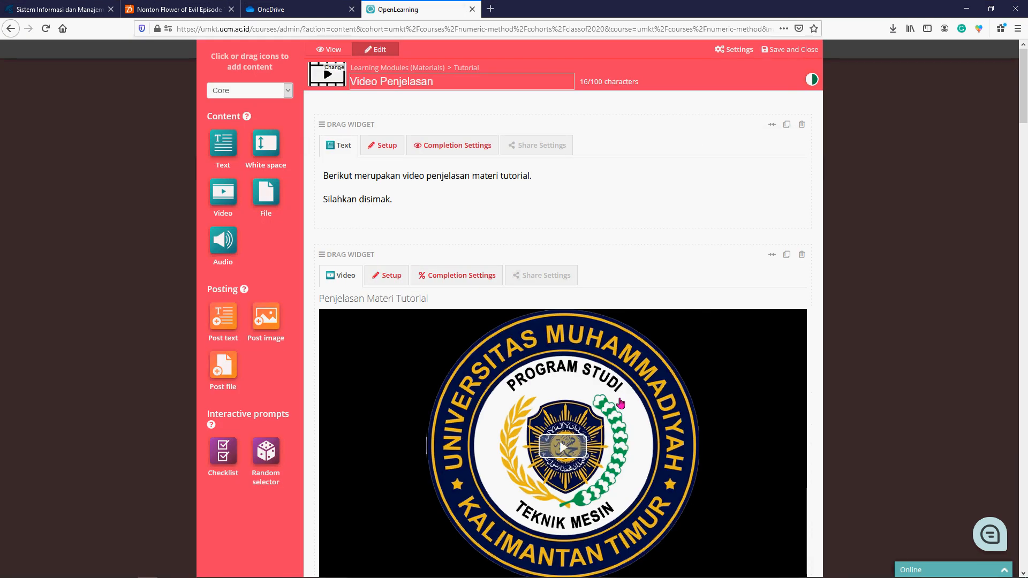
pyautogui.scroll(-2, 621, 404)
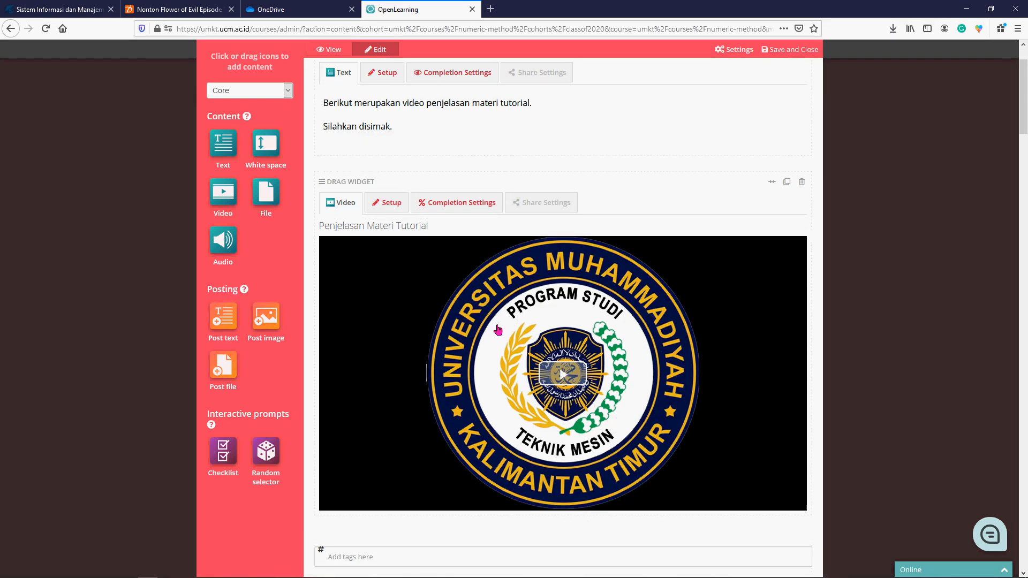
pyautogui.scroll(-4, 535, 364)
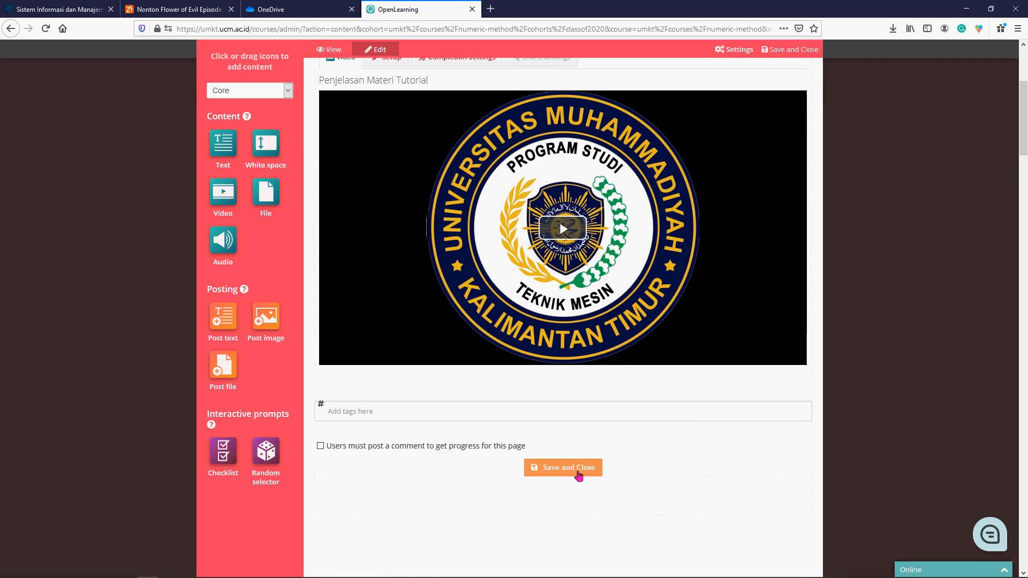
pyautogui.click(578, 474)
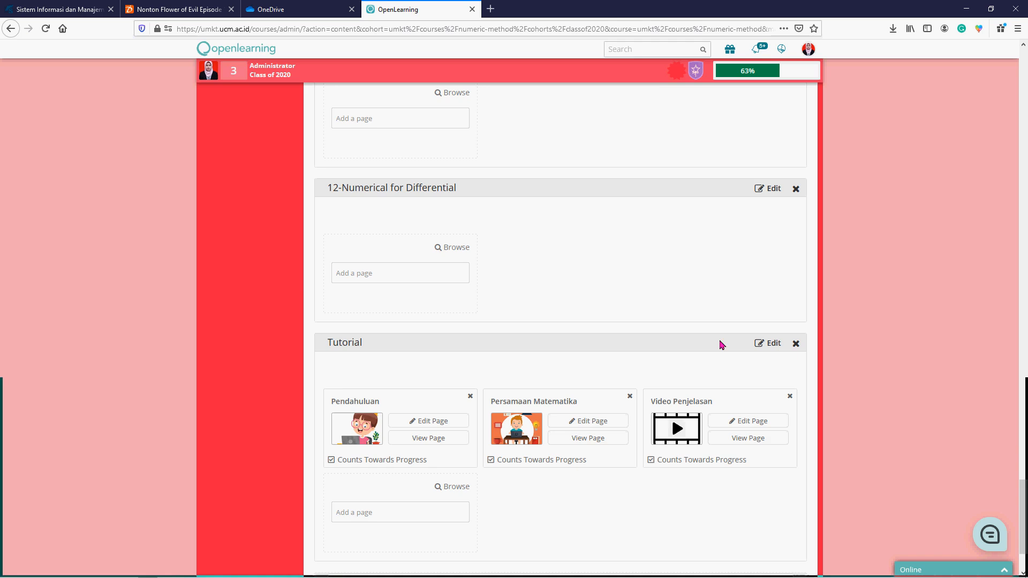
# - View the published Video Penjelasan page from the Tutorial module and check its text, video and page navigation
pyautogui.click(757, 442)
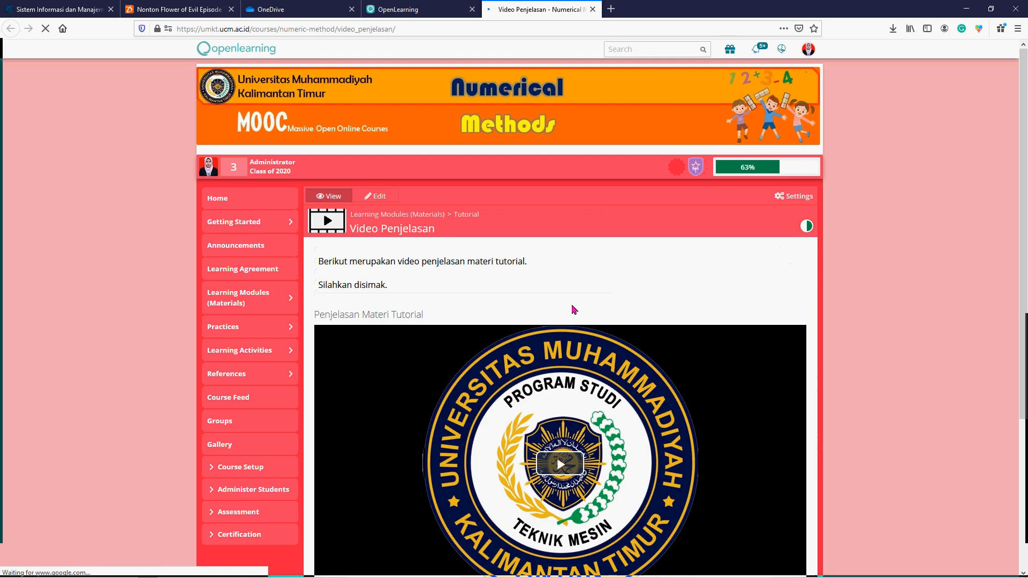
pyautogui.scroll(-3, 608, 375)
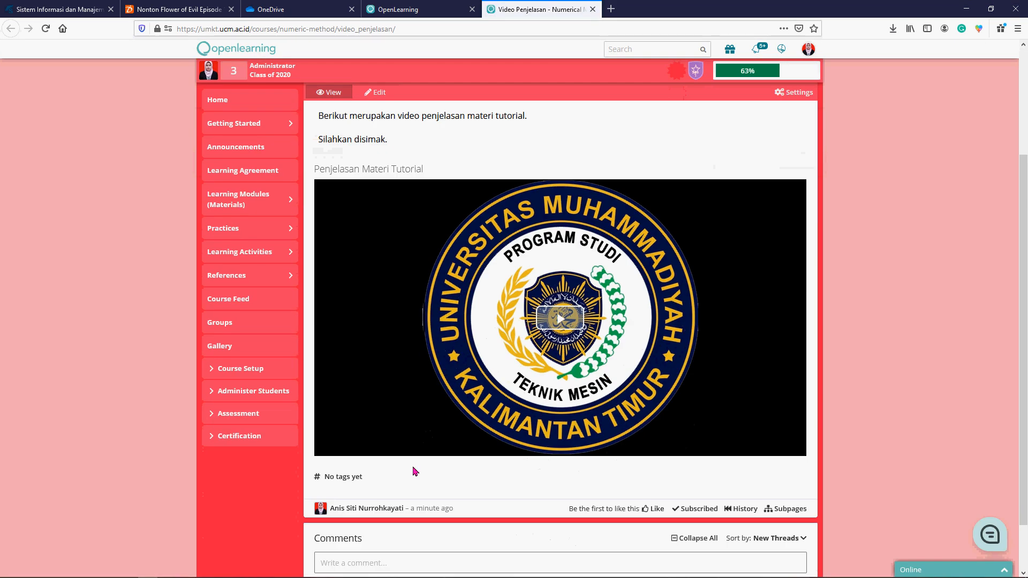
pyautogui.scroll(-2, 393, 384)
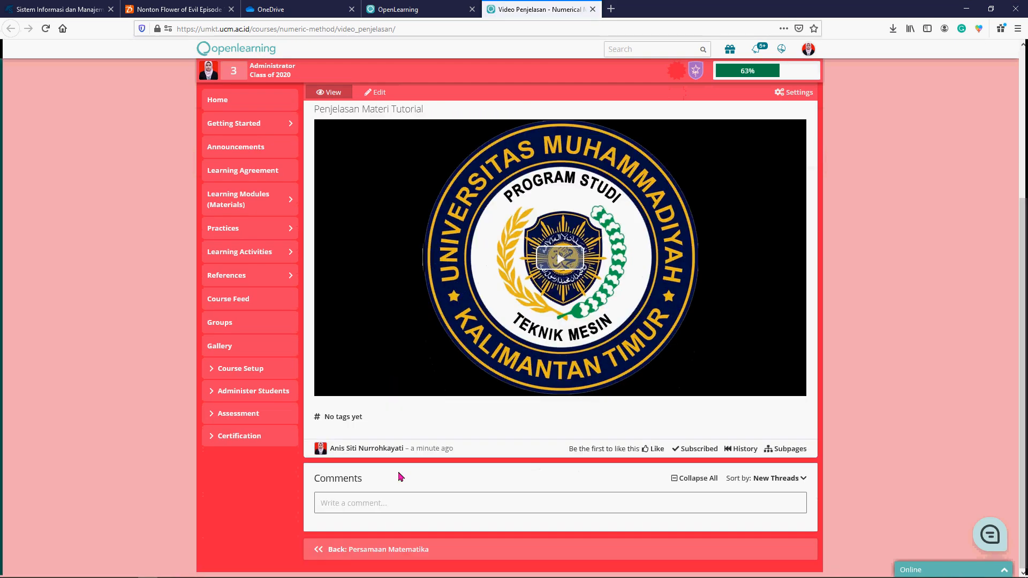
# - Go back through the Persamaan Matematika and Pendahuluan pages to check their slides, and return to Persamaan Matematika
pyautogui.click(339, 555)
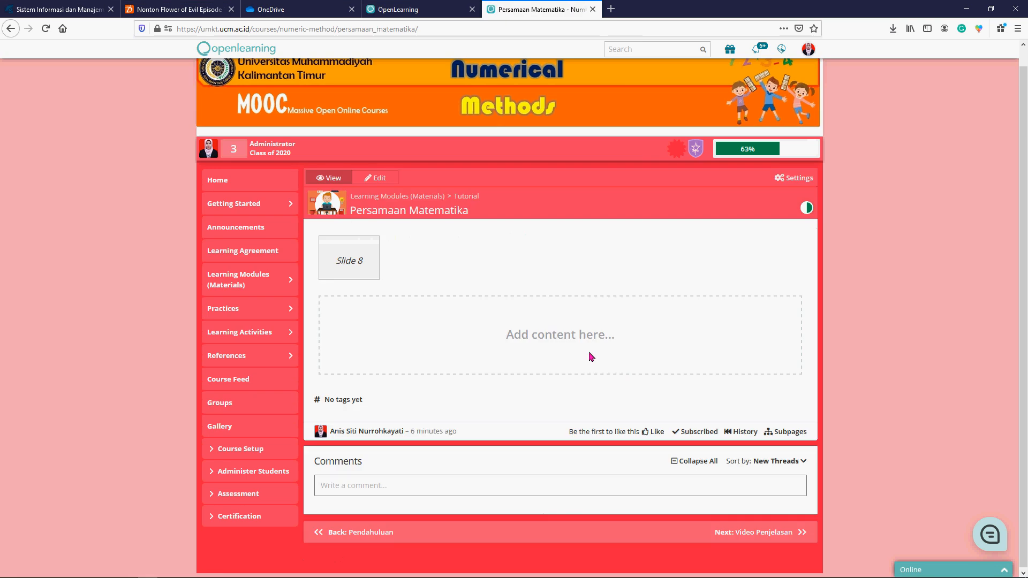
pyautogui.scroll(-5, 591, 357)
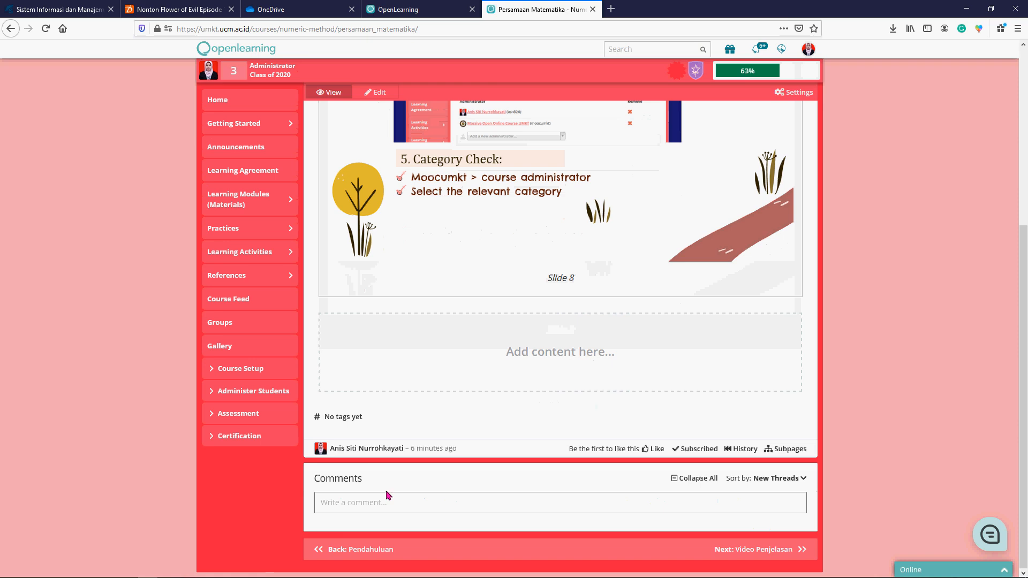
pyautogui.click(337, 546)
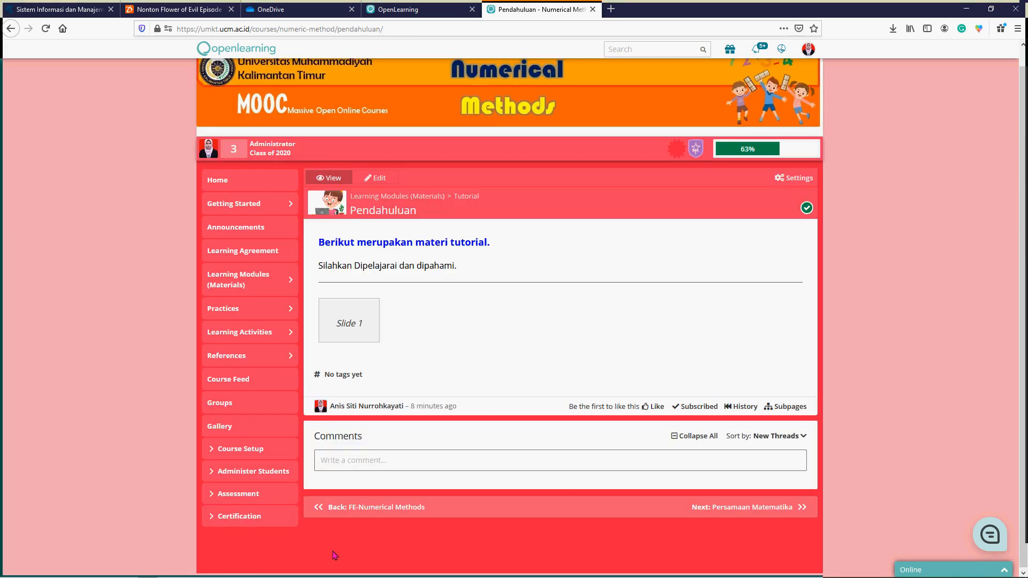
pyautogui.scroll(-2, 520, 278)
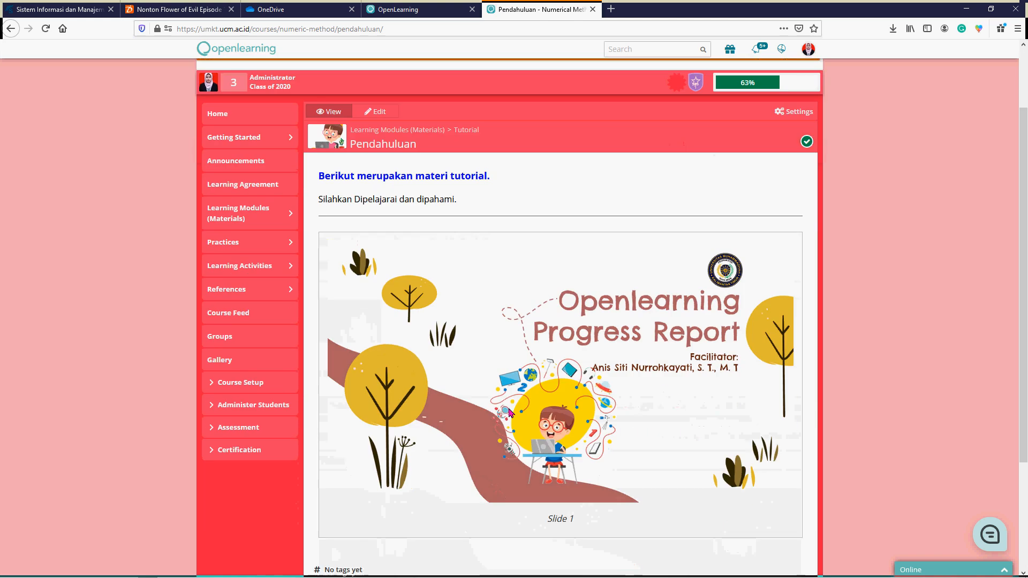
pyautogui.scroll(-4, 535, 316)
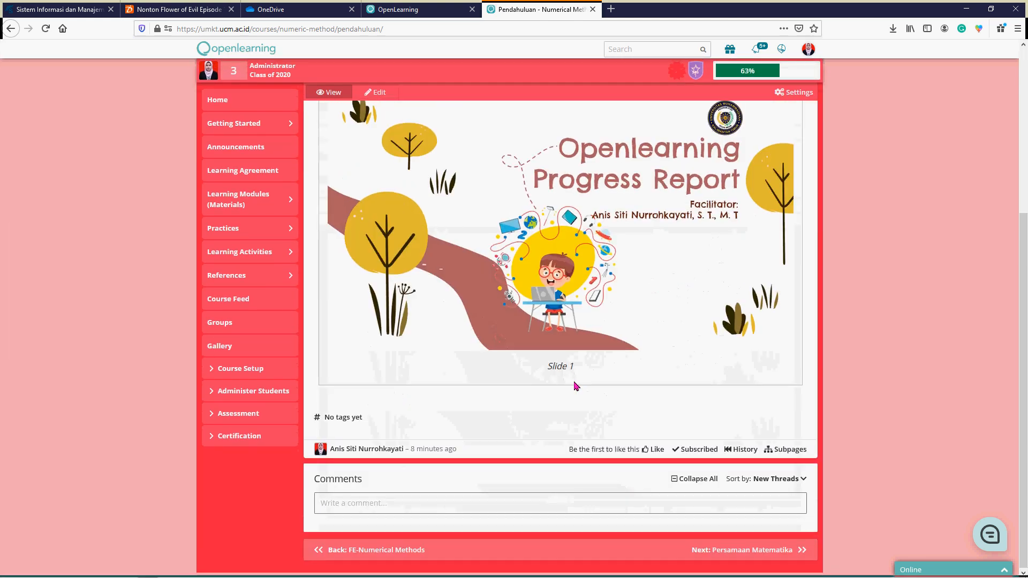
pyautogui.click(740, 554)
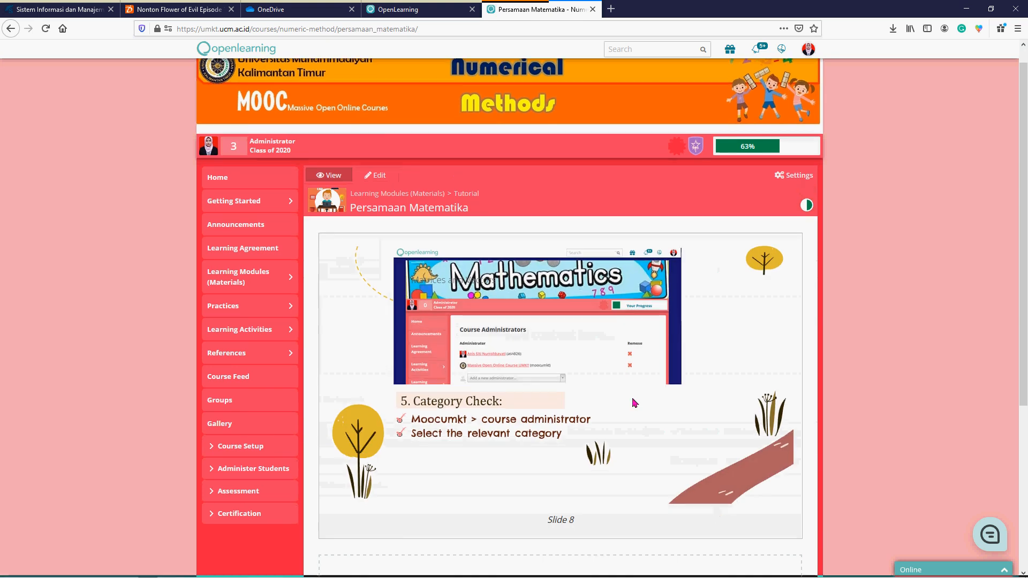
pyautogui.scroll(-2, 559, 379)
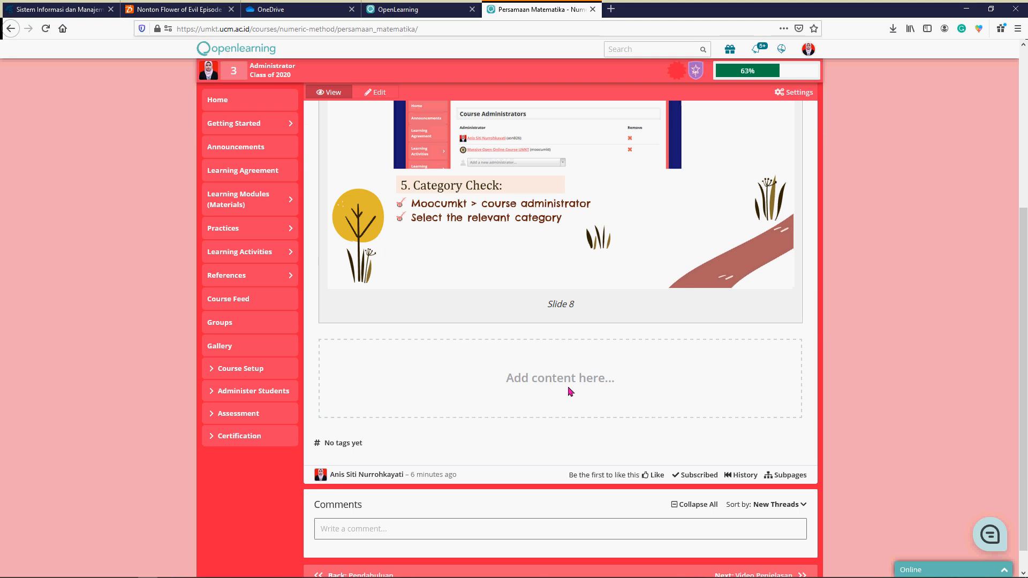
# - Continue from Persamaan Matematika to the published Video Penjelasan page and test its Penjelasan Materi Tutorial video by playing and pausing it
pyautogui.scroll(-1, 817, 546)
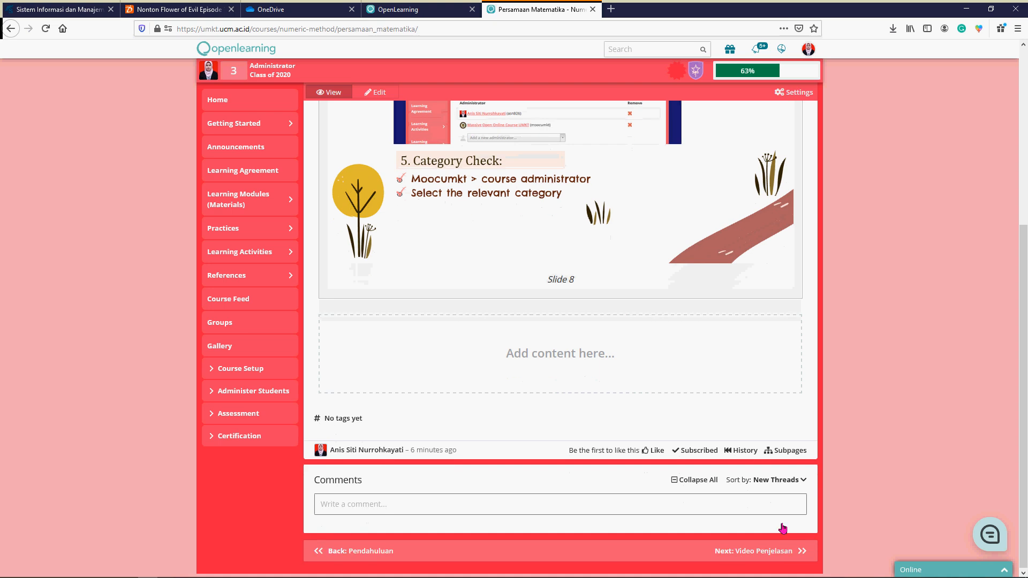
pyautogui.click(776, 552)
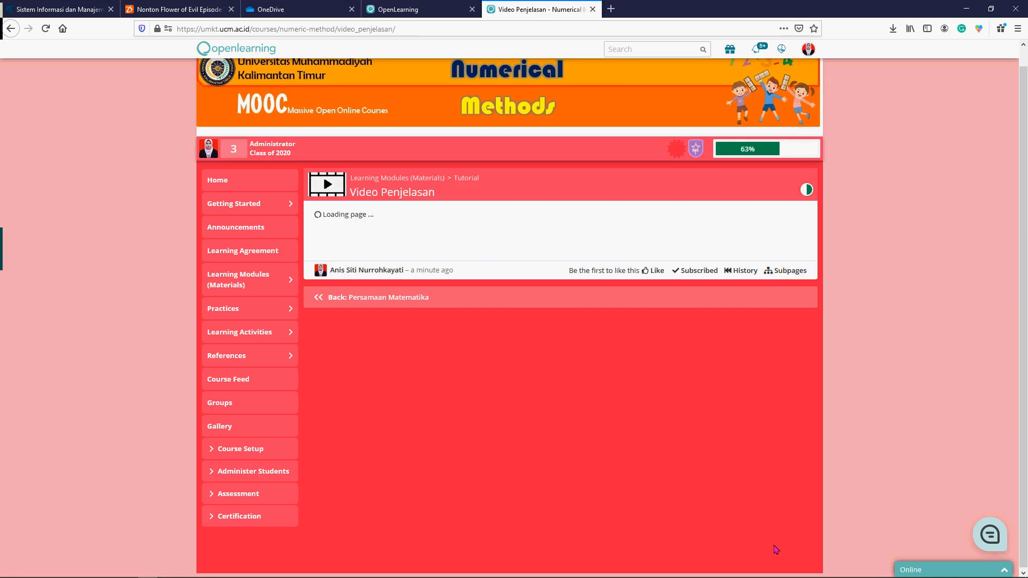
pyautogui.scroll(-3, 546, 426)
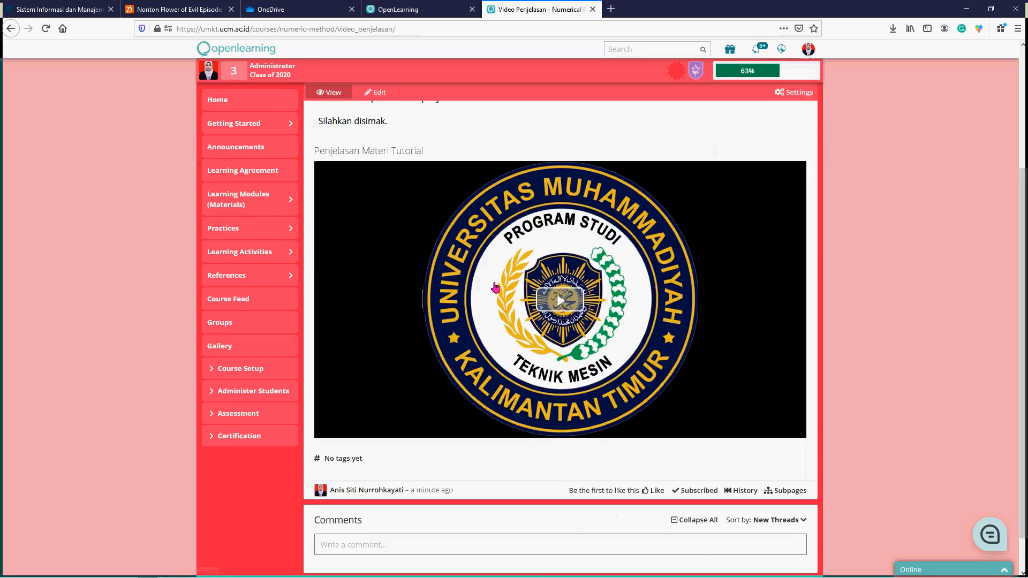
pyautogui.scroll(2, 361, 204)
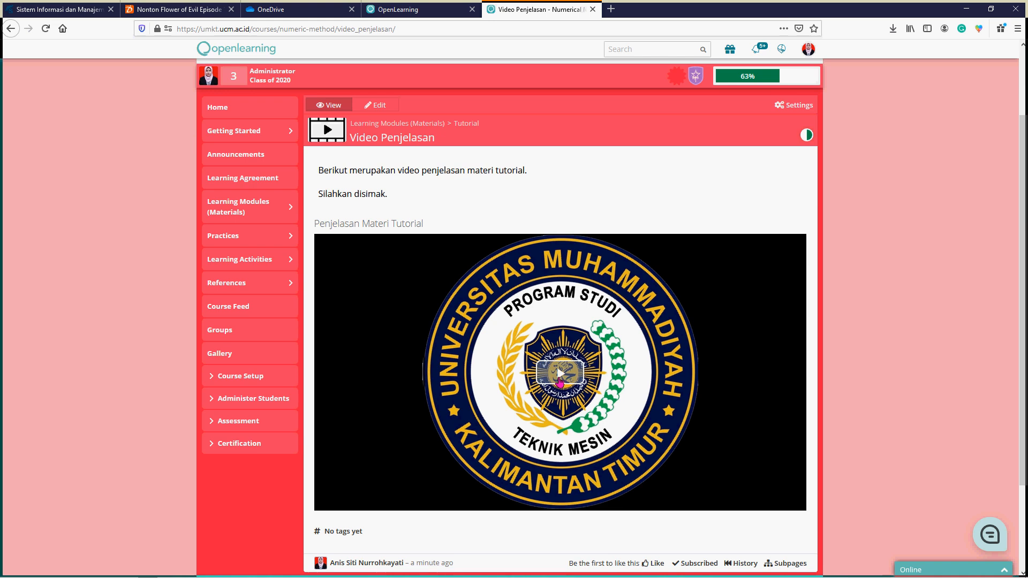
pyautogui.click(560, 377)
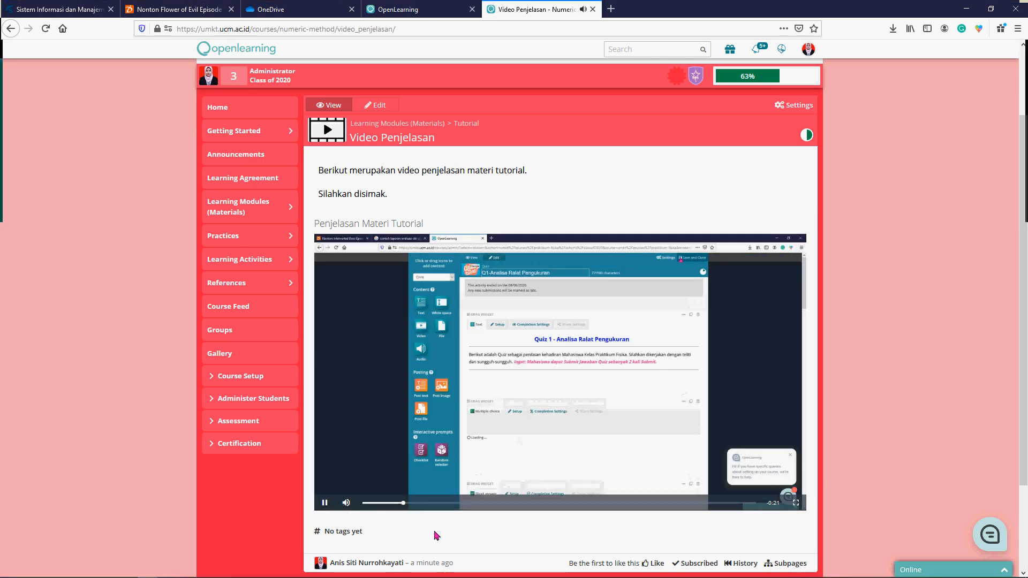
pyautogui.click(569, 359)
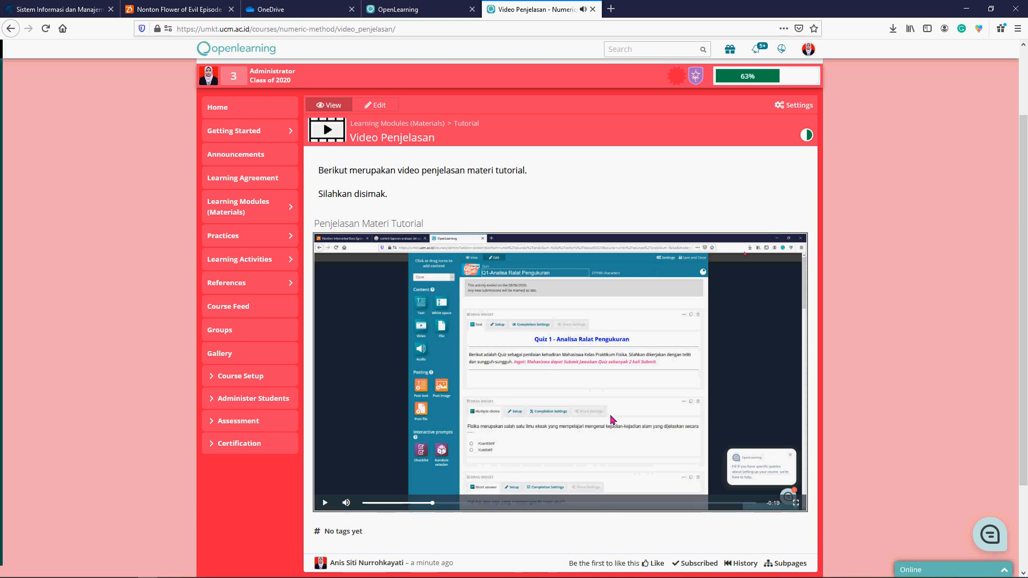
# - Close the published Video Penjelasan page and return to the Tutorial module in the course content setup
pyautogui.scroll(-2, 613, 417)
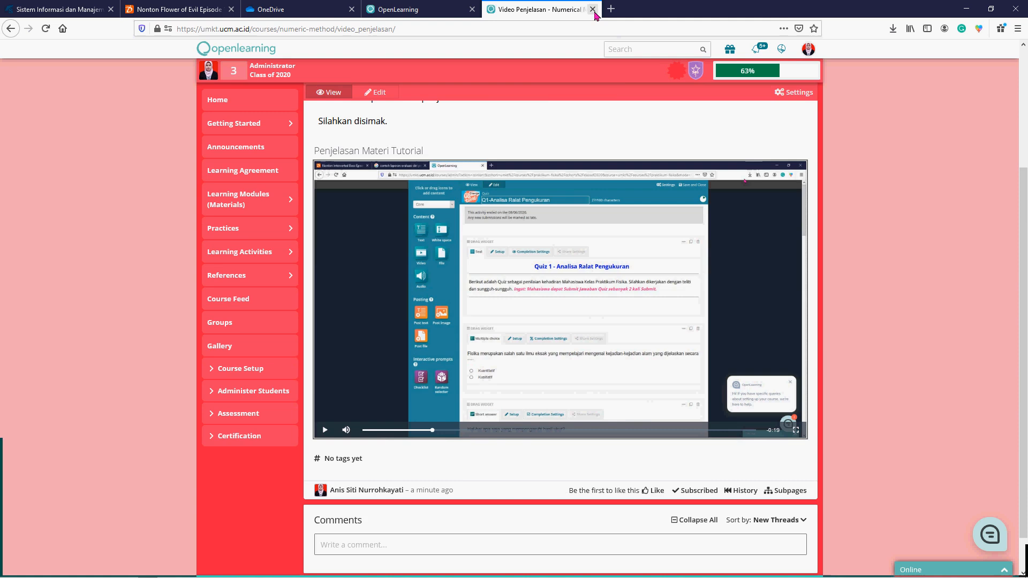
pyautogui.click(593, 9)
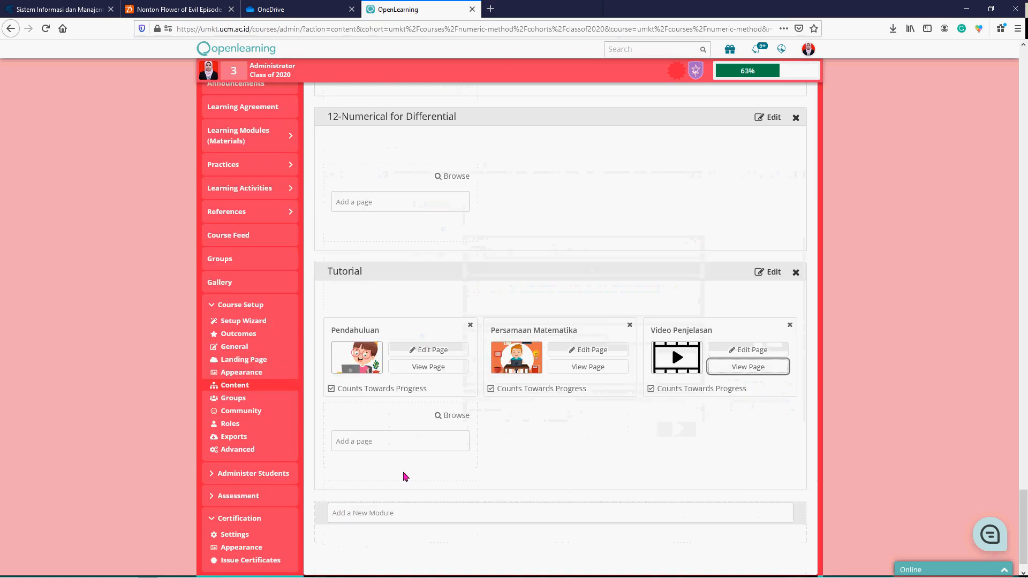
pyautogui.scroll(-1, 403, 476)
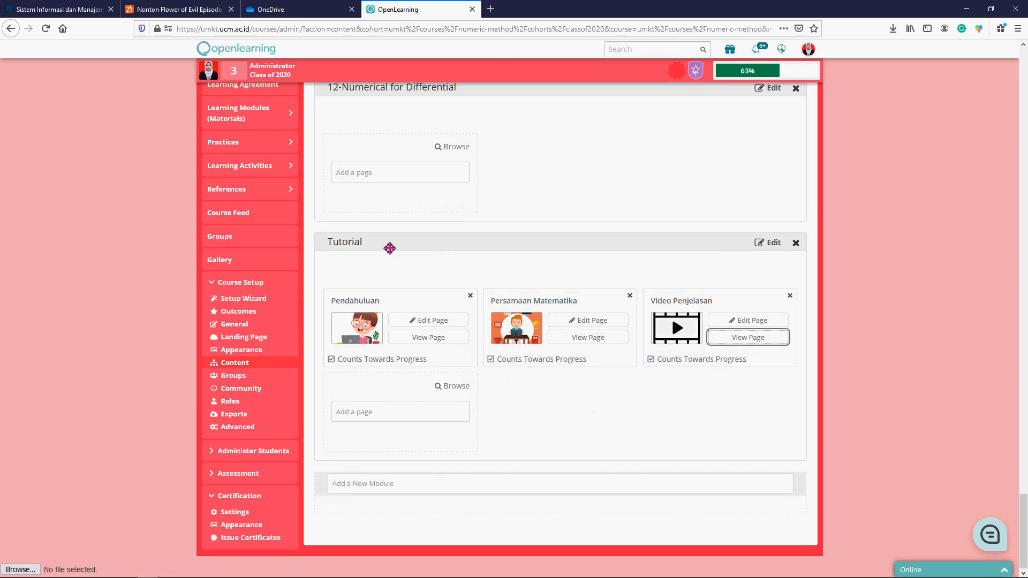